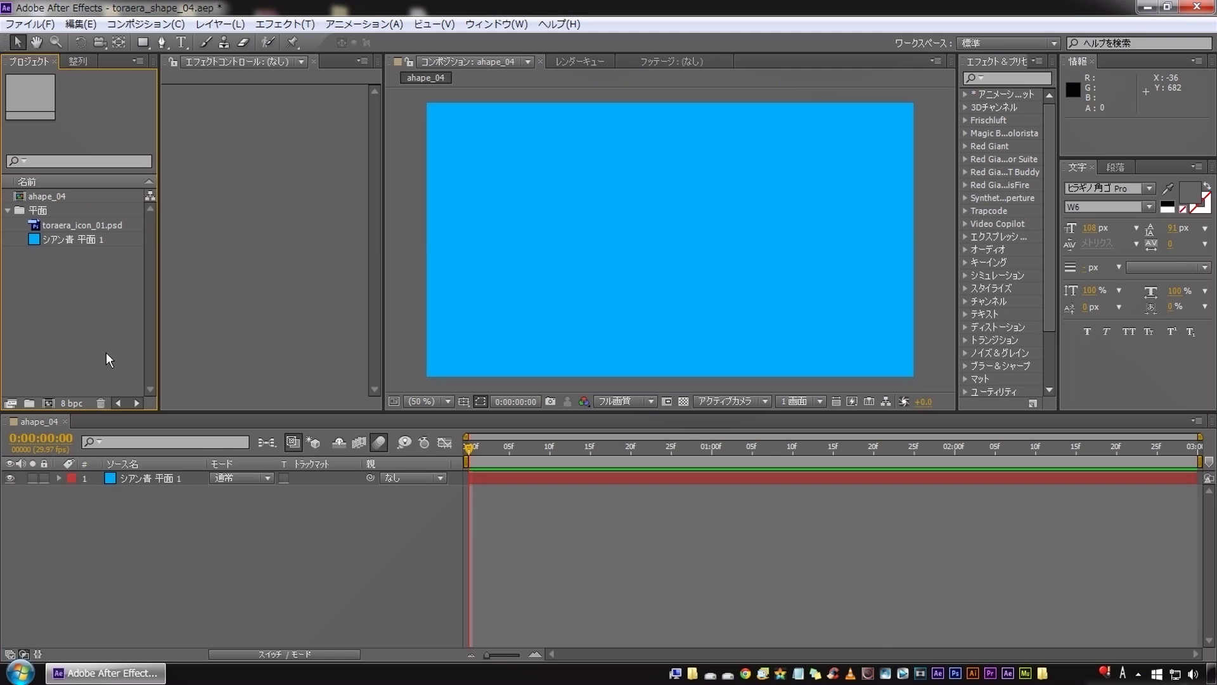
# Create a TORAERA text layer in the composition and reduce its font size.
pyautogui.click(181, 42)
pyautogui.click(587, 225)
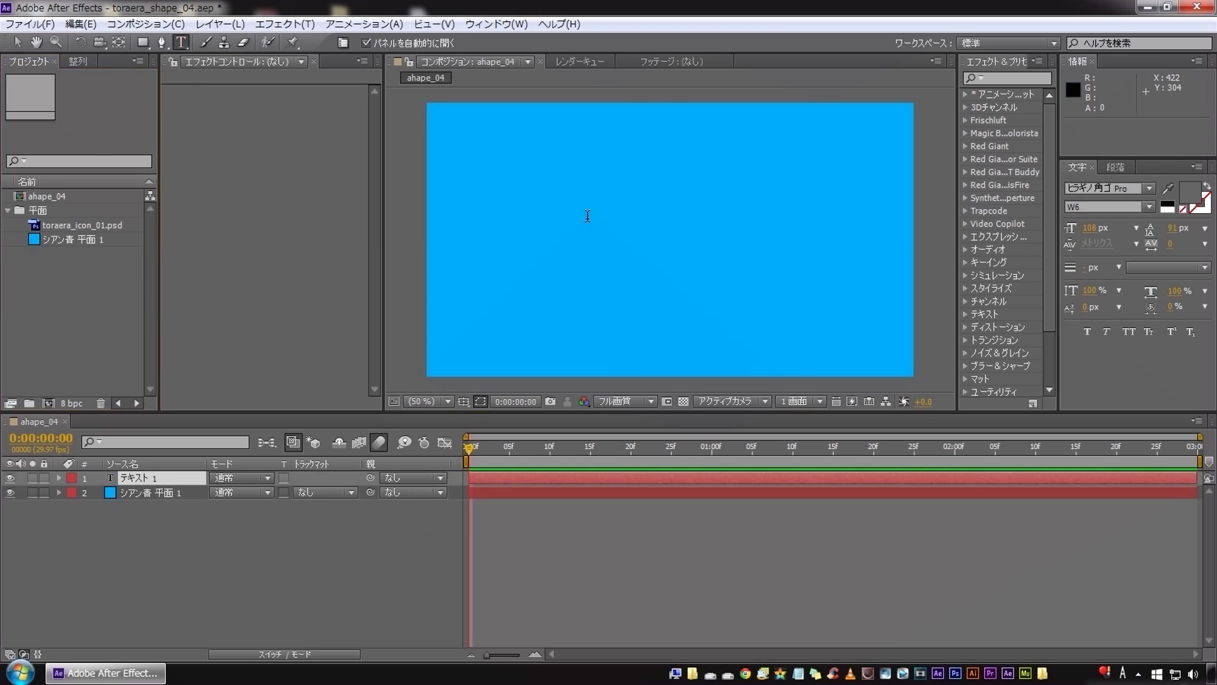
pyautogui.write('TORAERA')
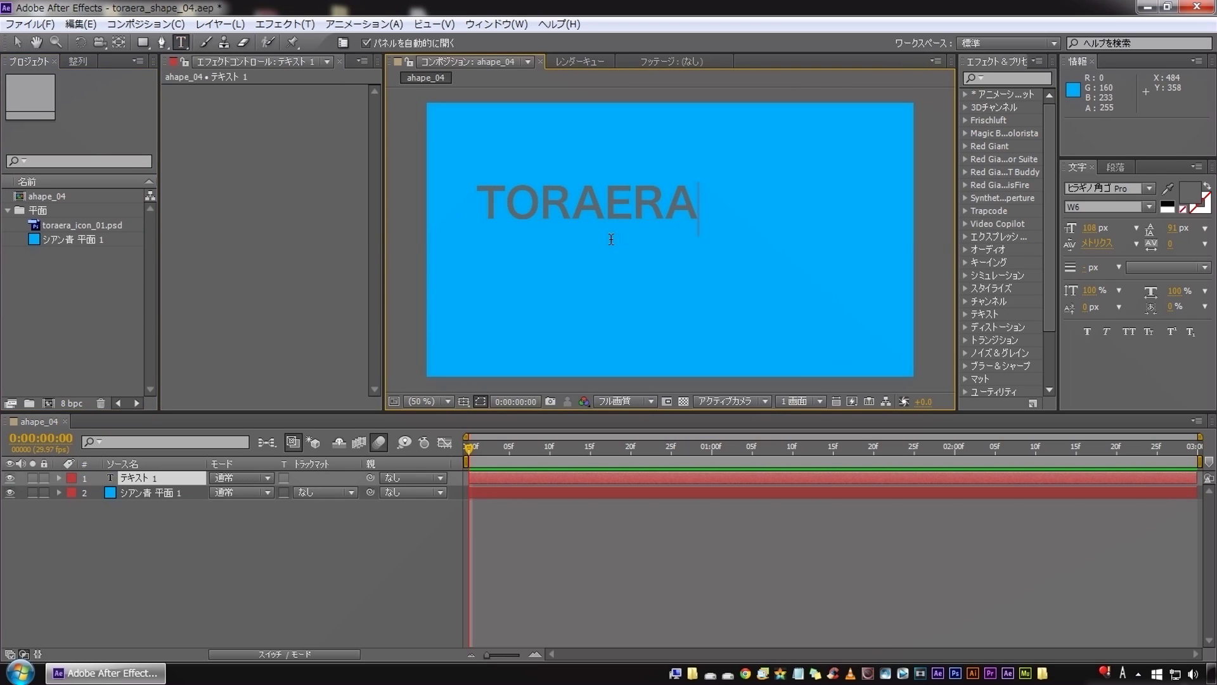
pyautogui.click(150, 483)
pyautogui.moveTo(1088, 228); pyautogui.dragTo(1049, 225)
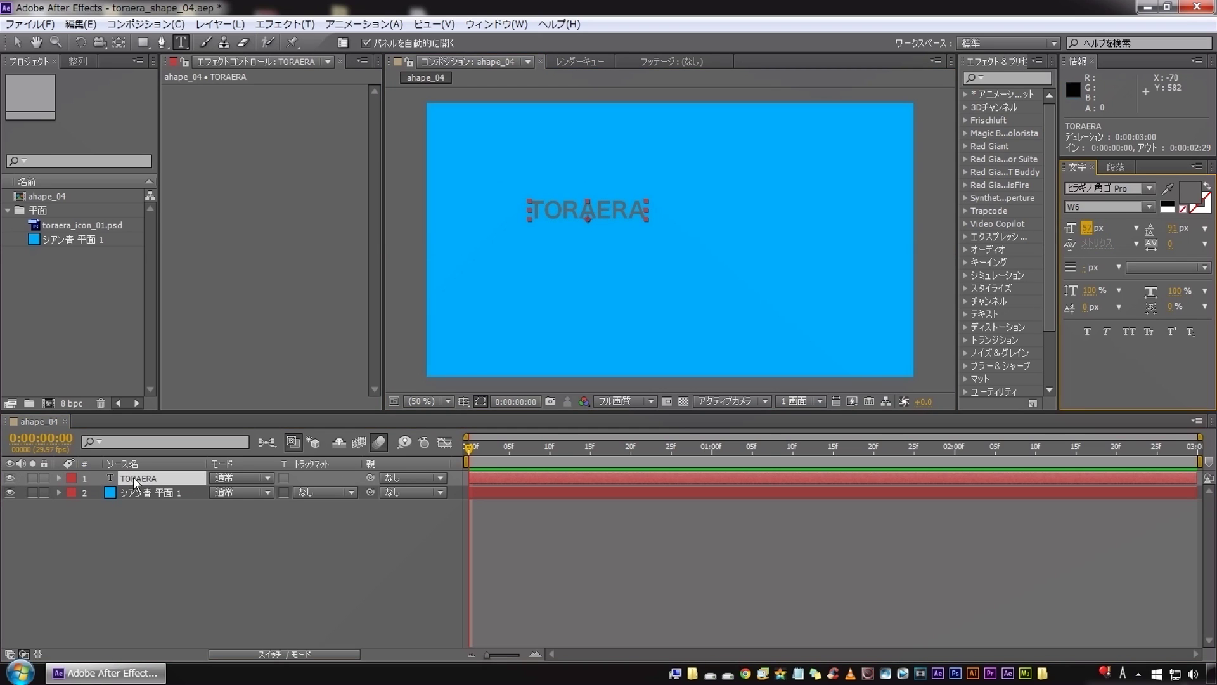
# Centre TORAERA horizontally and vertically in the composition and set it to 72 px.
pyautogui.click(78, 61)
pyautogui.click(41, 97)
pyautogui.click(119, 97)
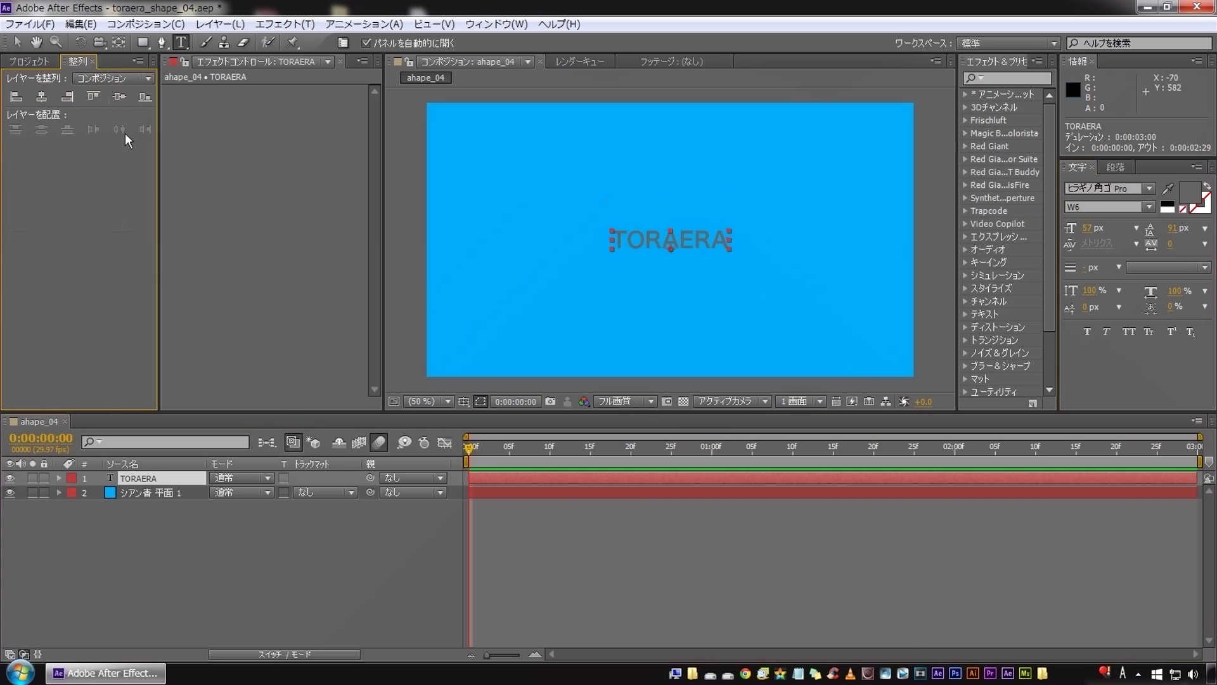
pyautogui.click(255, 568)
pyautogui.click(161, 483)
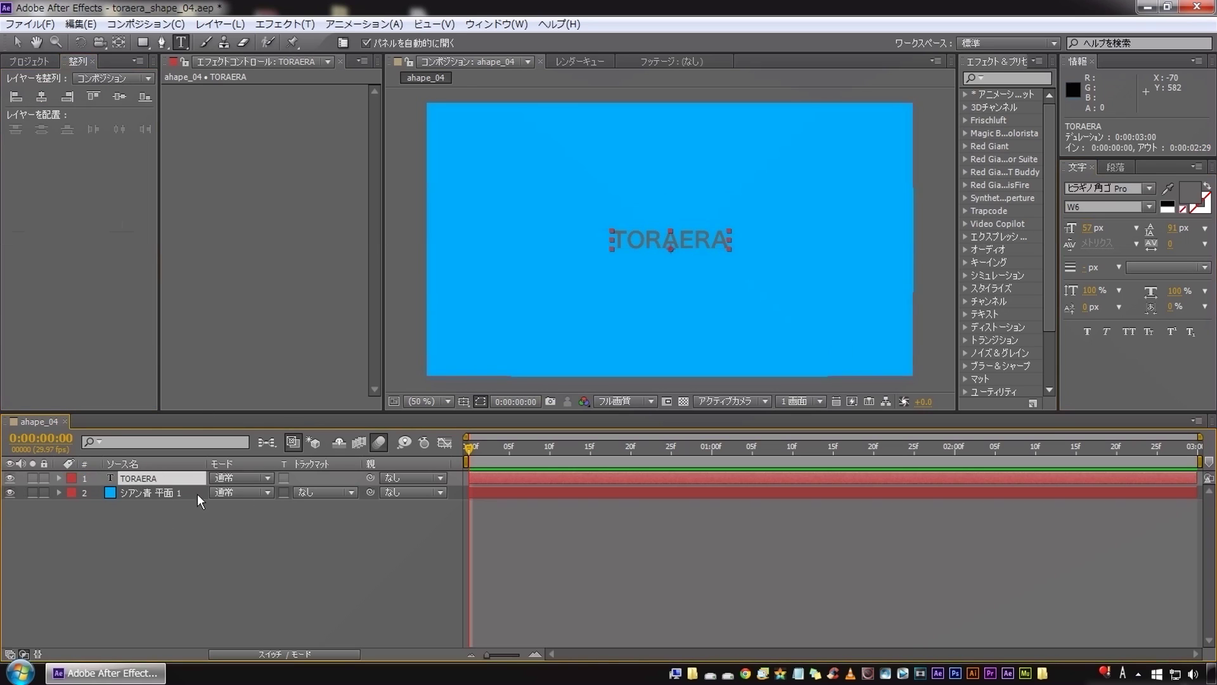
pyautogui.moveTo(1086, 230); pyautogui.dragTo(1097, 228)
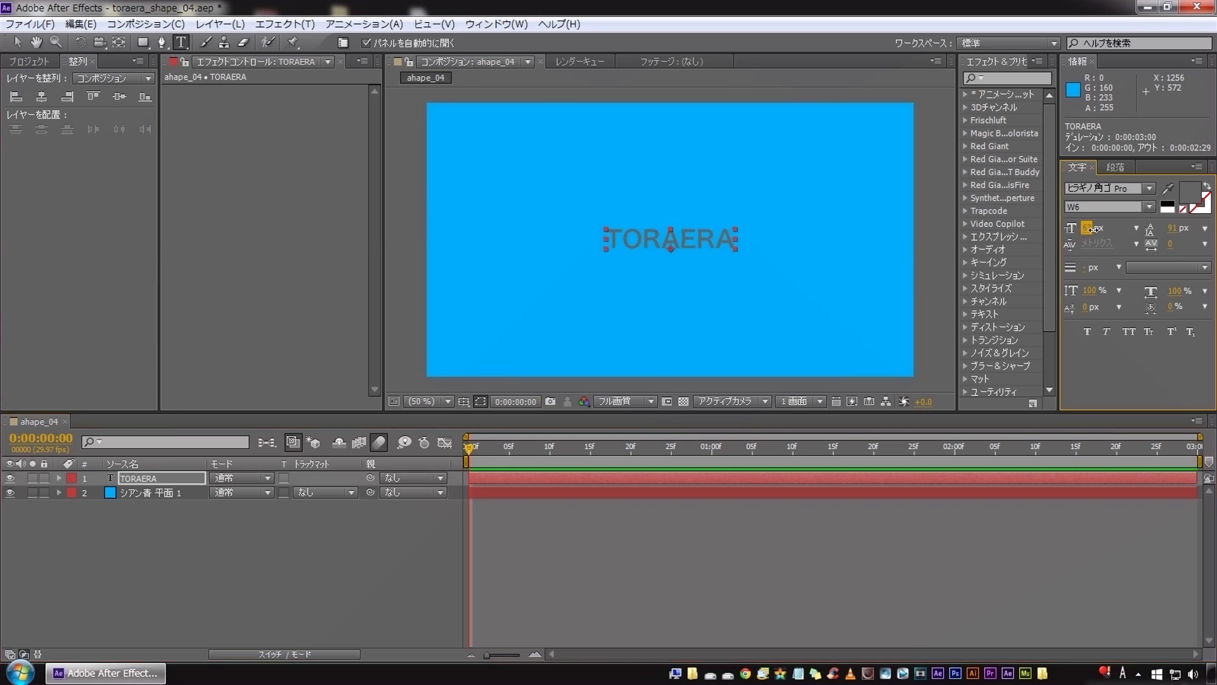
# Duplicate the TORAERA layer and nudge the lower copy downward.
pyautogui.click(145, 479)
pyautogui.hotkey('ctrl', 'd')
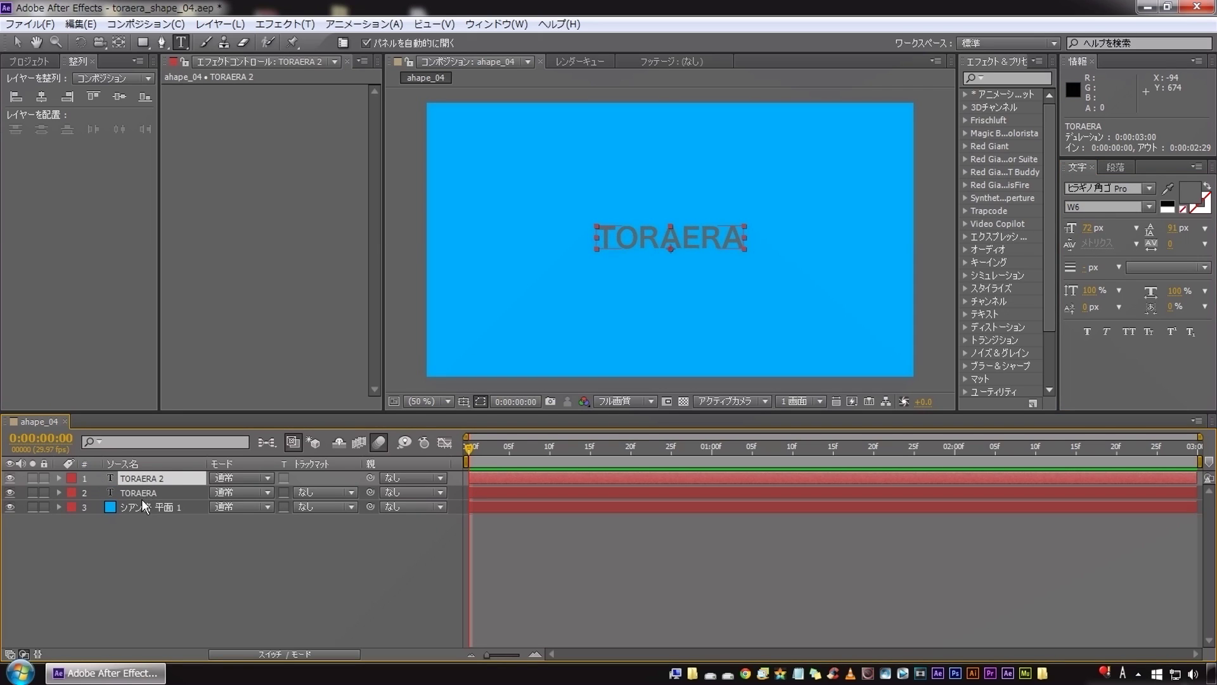
pyautogui.click(140, 493)
pyautogui.hotkey('shift', 'Down')
pyautogui.hotkey('shift', 'Down')
pyautogui.hotkey('shift', 'Down')
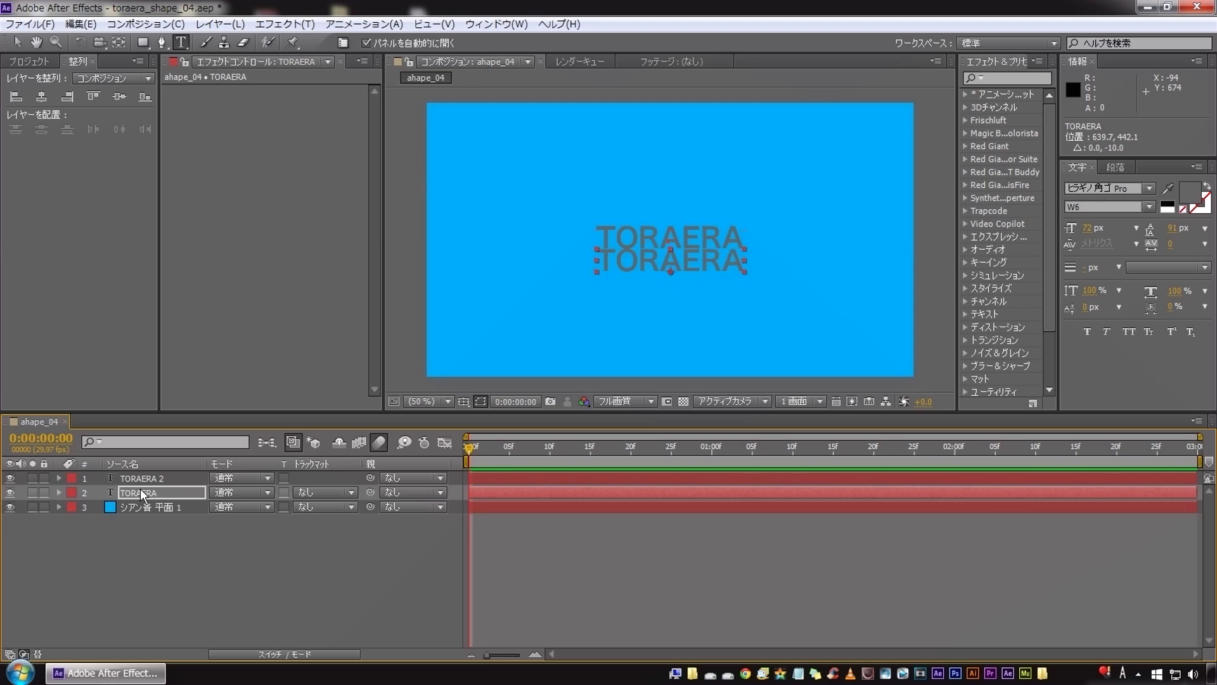
pyautogui.press('Down')
pyautogui.press('Down')
pyautogui.press('Down')
pyautogui.press('Down')
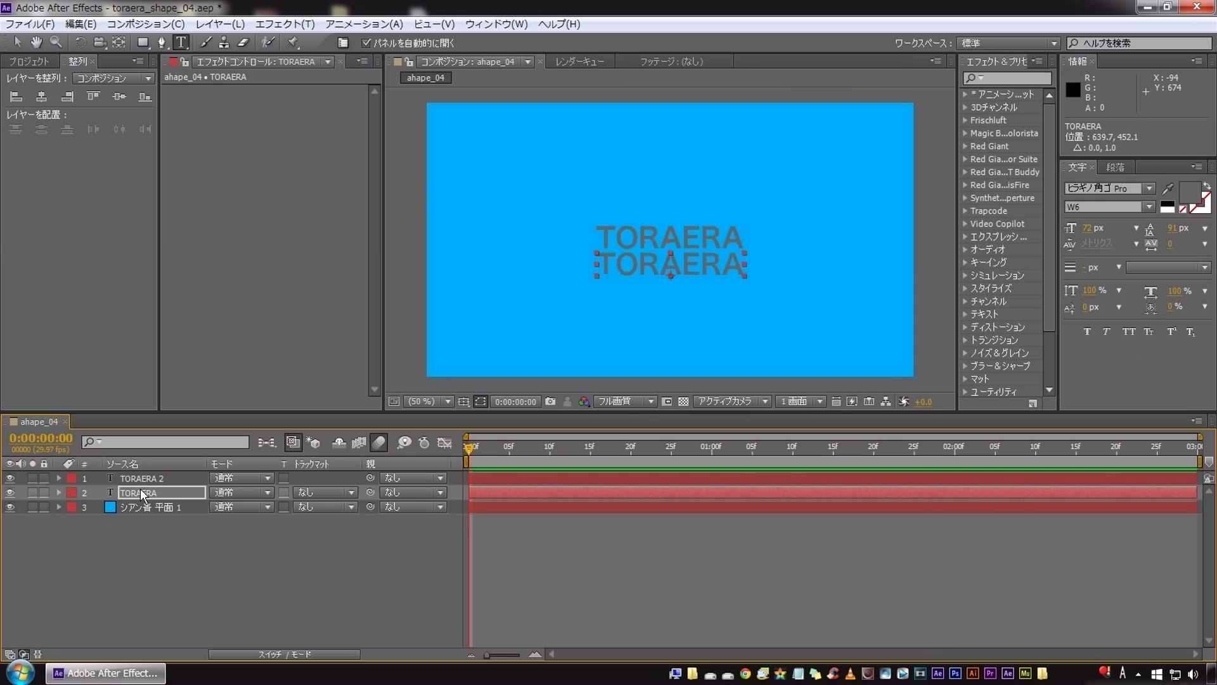
# Retype the lower copy's text as DOUGA.
pyautogui.doubleClick(141, 494)
pyautogui.hotkey('shift', 'Left')
pyautogui.hotkey('shift', 'Left')
pyautogui.hotkey('shift', 'Left')
pyautogui.hotkey('shift', 'Right')
pyautogui.hotkey('shift', 'Right')
pyautogui.hotkey('shift', 'Right')
pyautogui.write('DOUGAS')
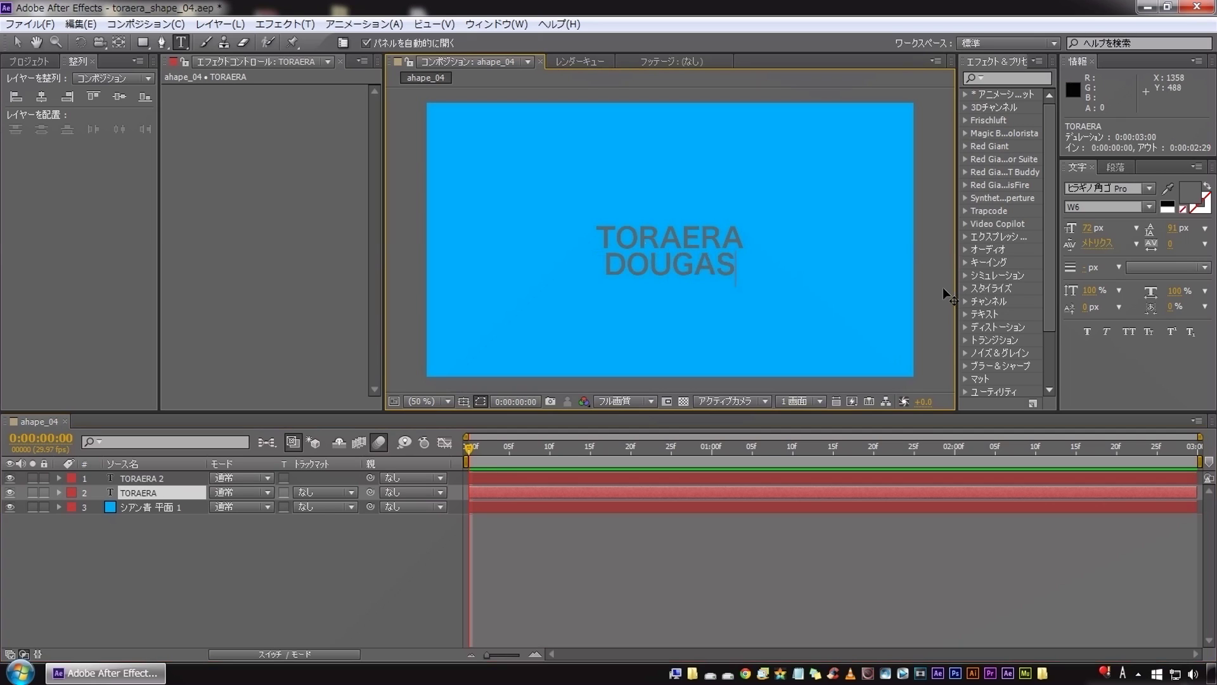
pyautogui.press('BackSpace')
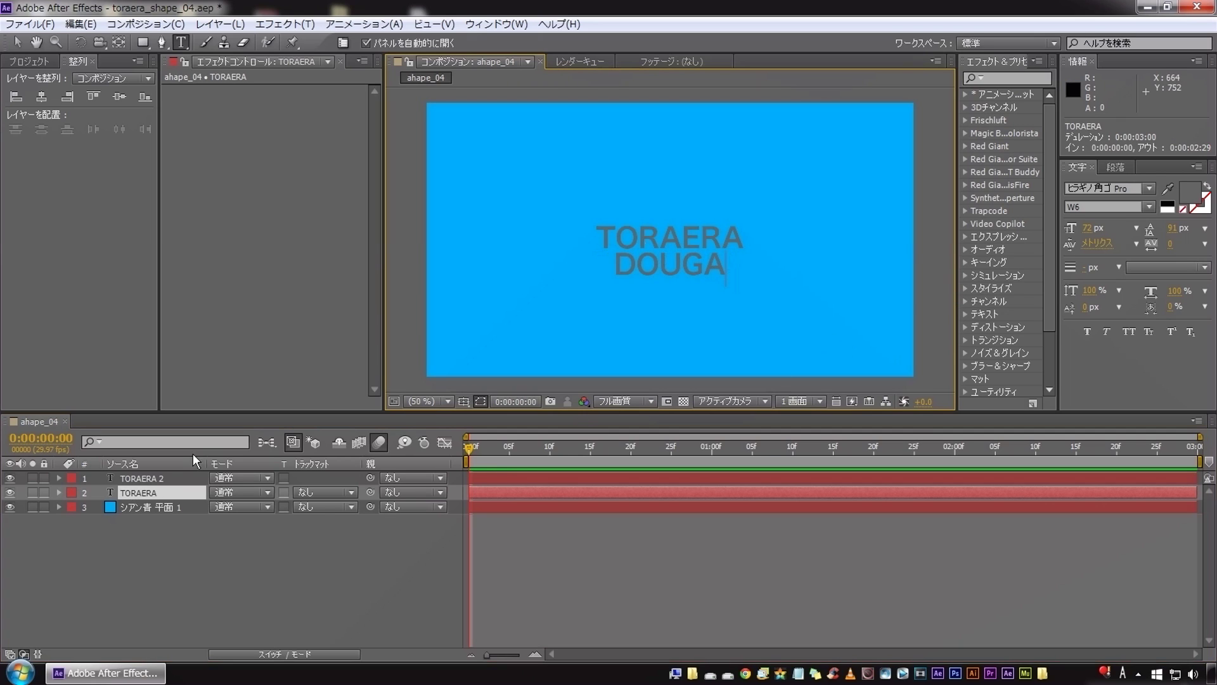
pyautogui.click(143, 492)
# Left-align DOUGA with TORAERA and select toraera_icon_01.psd in the Project panel.
pyautogui.keyDown('ctrl'); pyautogui.click(143, 478); pyautogui.keyUp('ctrl')
pyautogui.click(15, 96)
pyautogui.click(298, 569)
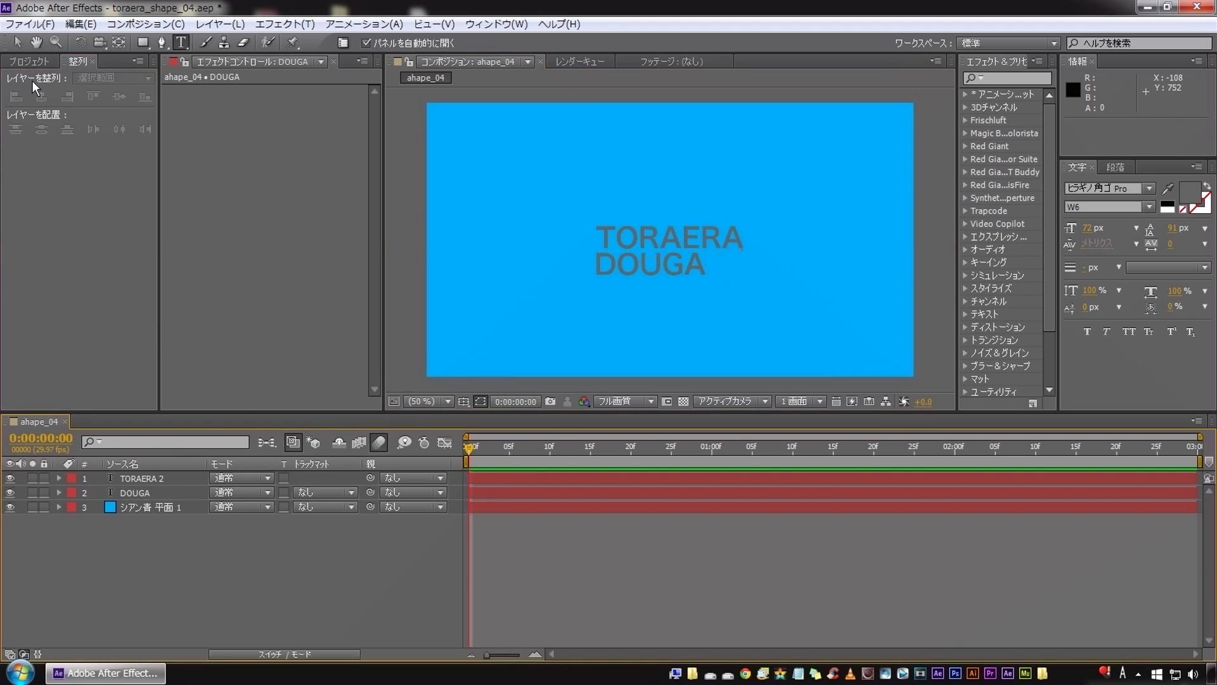
pyautogui.click(36, 64)
pyautogui.click(62, 226)
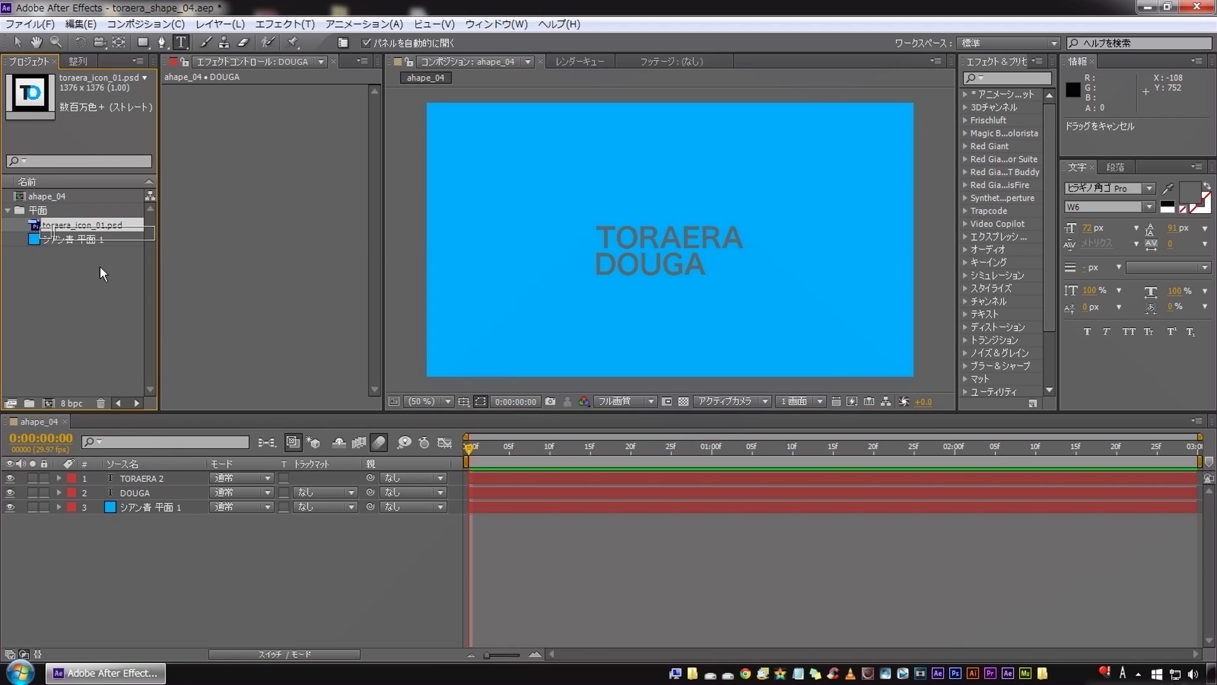
# Add toraera_icon_01.psd to the composition and scale the TO icon to 14%.
pyautogui.moveTo(165, 463); pyautogui.dragTo(155, 474)
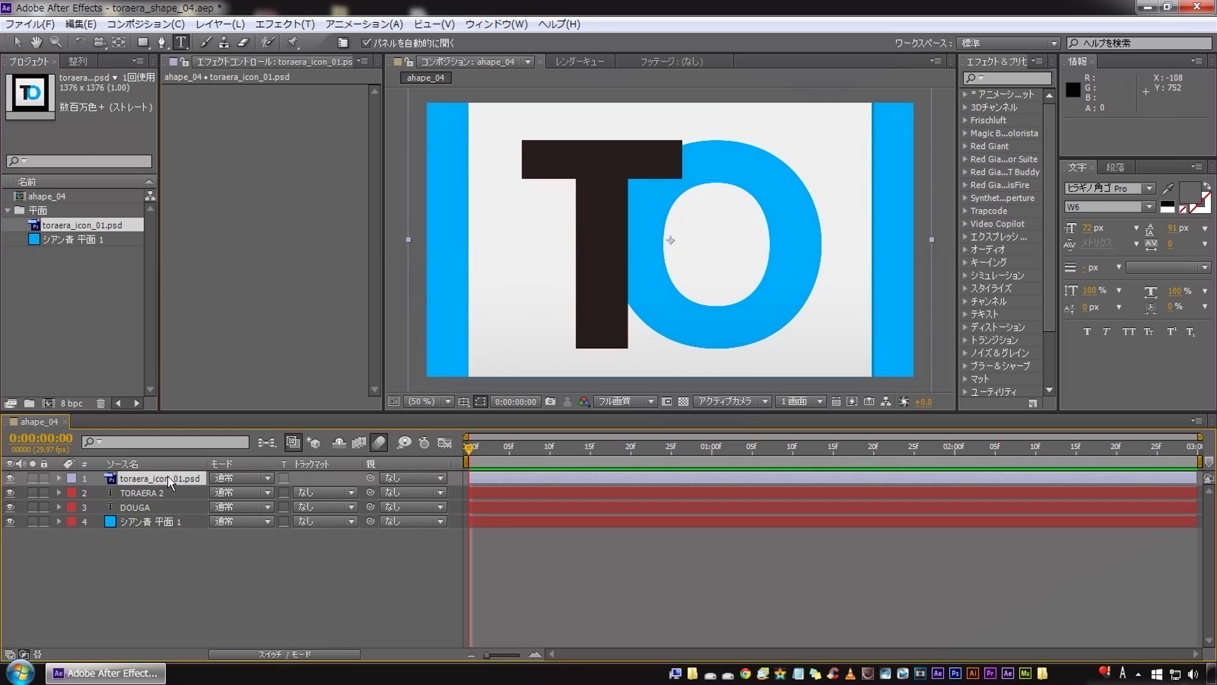
pyautogui.press('s')
pyautogui.moveTo(240, 493); pyautogui.dragTo(163, 483)
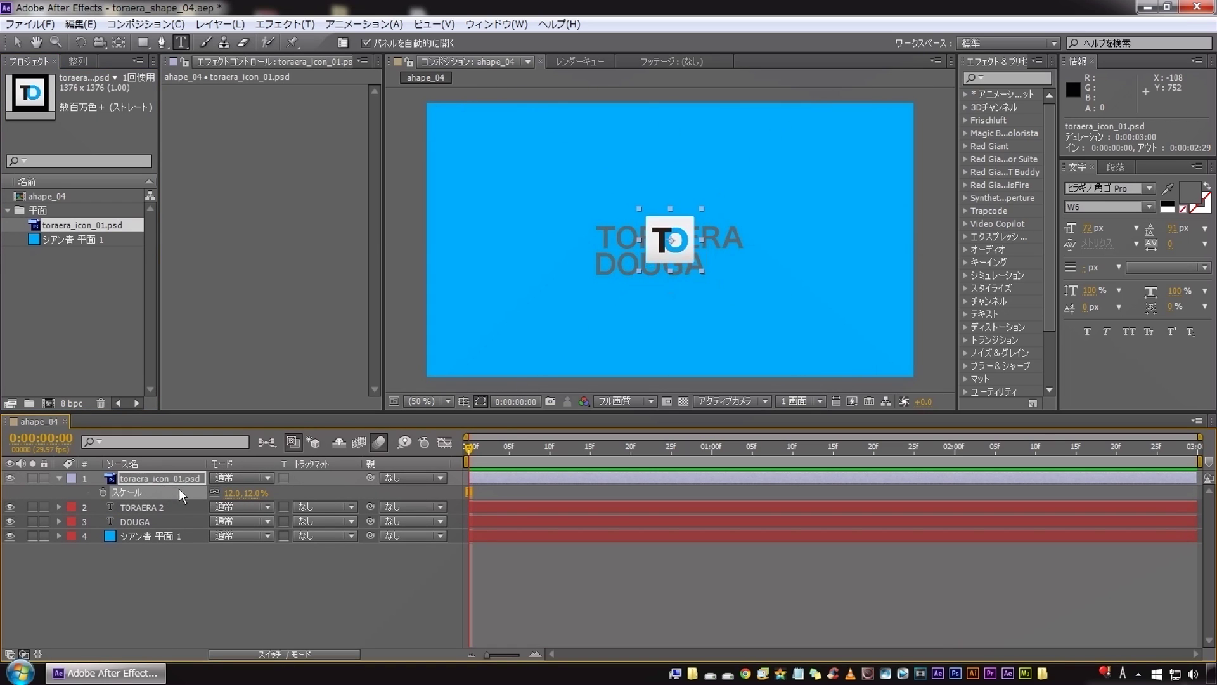
pyautogui.press('Up')
pyautogui.press('Up')
pyautogui.press('Up')
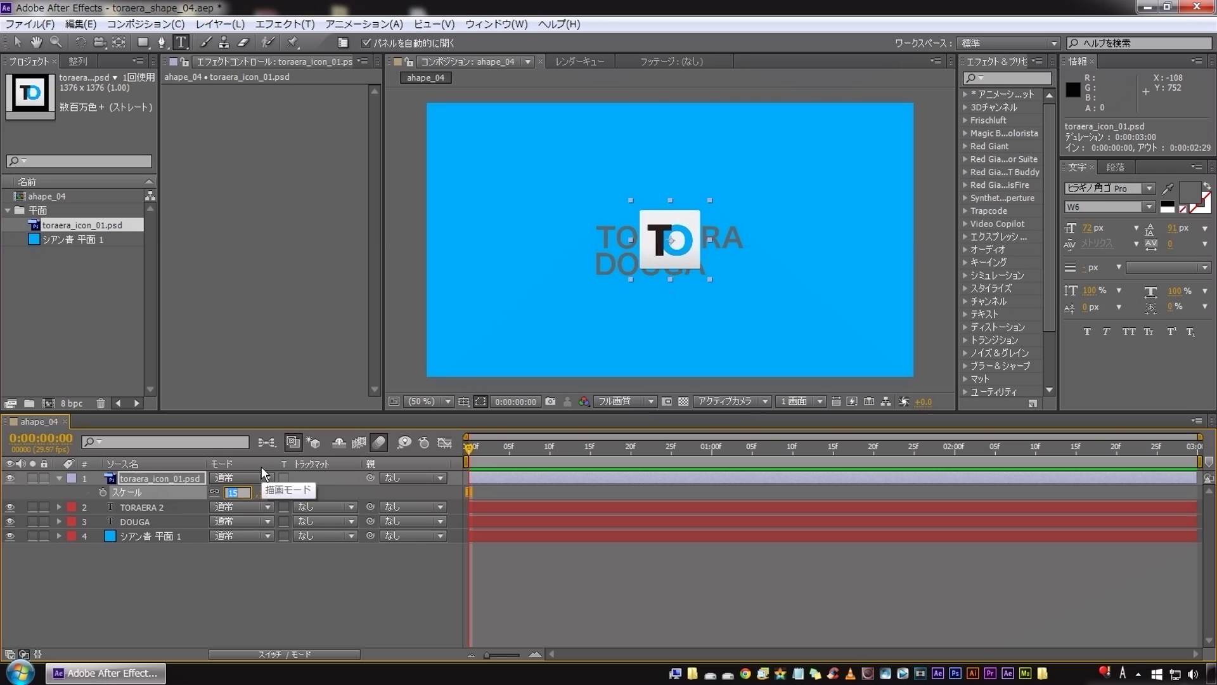
pyautogui.press('Return')
pyautogui.hotkey('shift', 'Down')
pyautogui.hotkey('shift', 'Down')
pyautogui.hotkey('shift', 'Down')
pyautogui.press('Down')
pyautogui.press('Down')
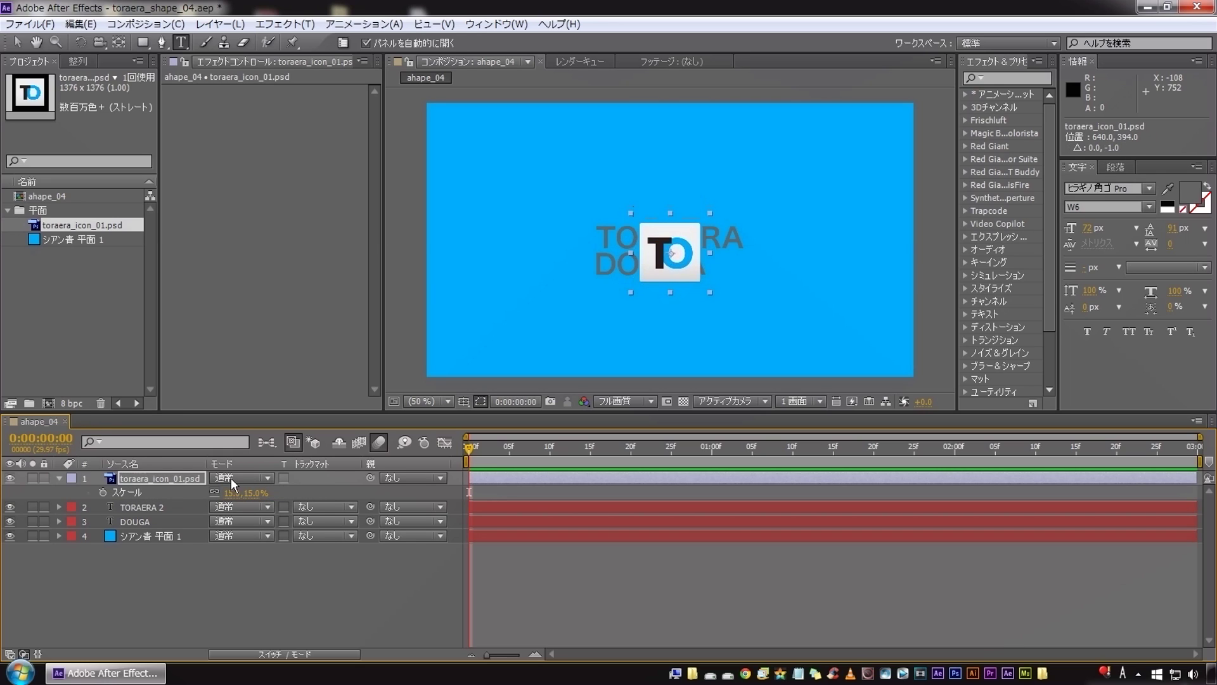
pyautogui.click(227, 494)
pyautogui.press('Down')
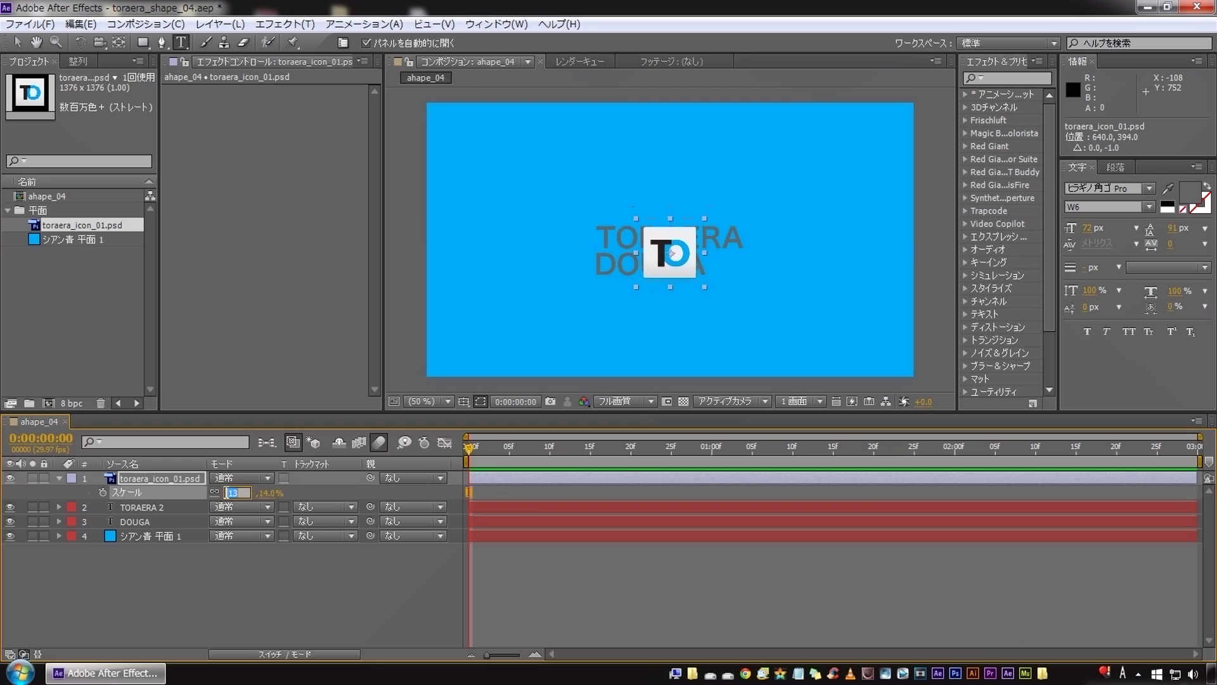
pyautogui.press('Return')
# Place the TO icon left of the text and shift the whole group toward centre.
pyautogui.hotkey('shift', 'Left')
pyautogui.hotkey('shift', 'Left')
pyautogui.hotkey('shift', 'Left')
pyautogui.hotkey('shift', 'Left')
pyautogui.hotkey('shift', 'Left')
pyautogui.hotkey('shift', 'Left')
pyautogui.hotkey('shift', 'Left')
pyautogui.hotkey('shift', 'Left')
pyautogui.hotkey('shift', 'Left')
pyautogui.hotkey('shift', 'Left')
pyautogui.hotkey('shift', 'Left')
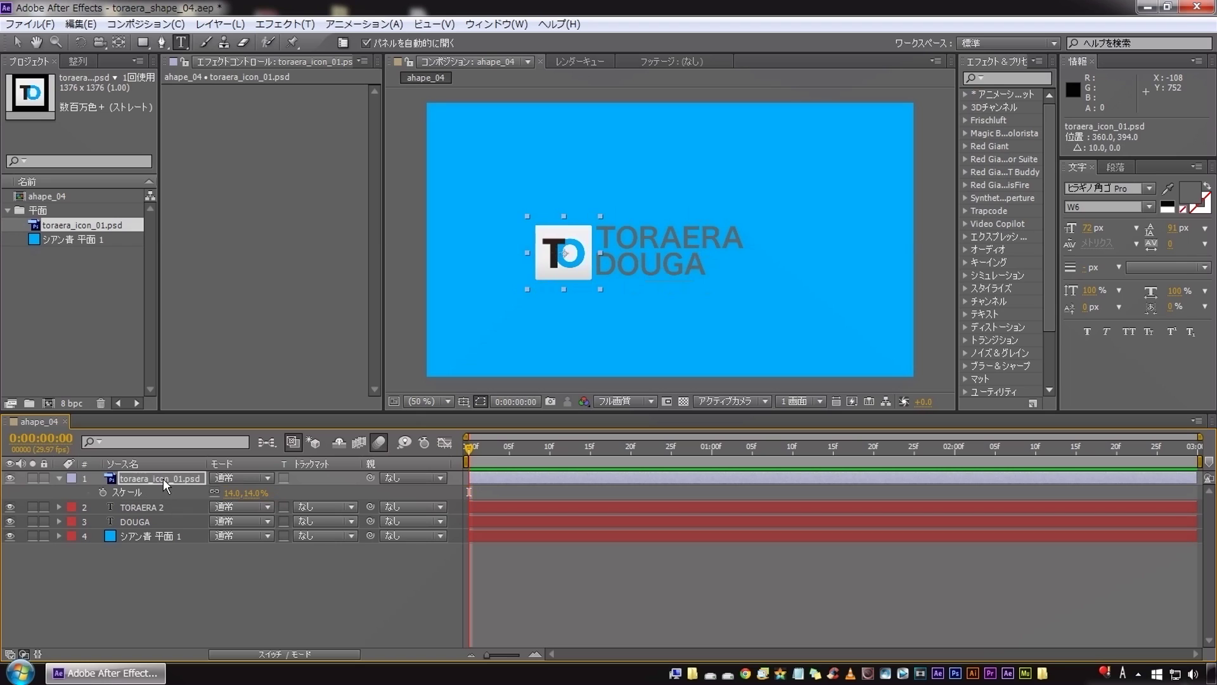
pyautogui.press('Up')
pyautogui.press('Up')
pyautogui.press('Up')
pyautogui.press('Up')
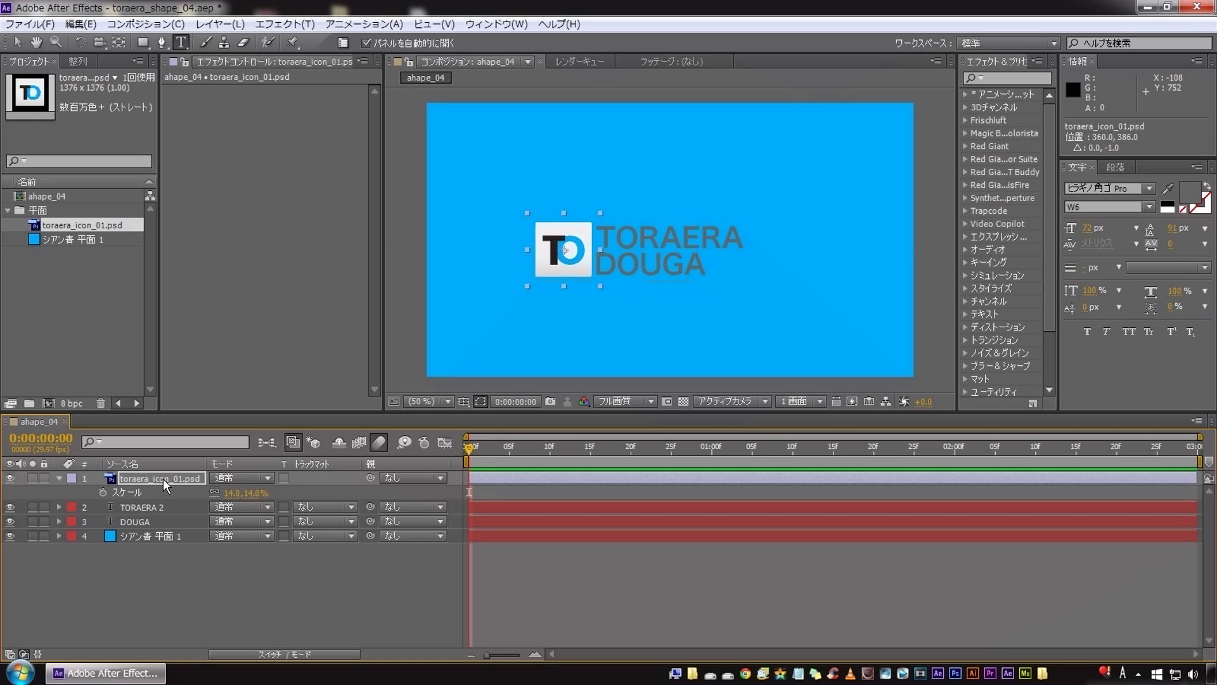
pyautogui.press('Up')
pyautogui.press('Up')
pyautogui.keyDown('shift'); pyautogui.click(143, 520); pyautogui.keyUp('shift')
pyautogui.hotkey('shift', 'Right')
pyautogui.hotkey('shift', 'Right')
pyautogui.hotkey('shift', 'Right')
pyautogui.hotkey('shift', 'Right')
pyautogui.hotkey('shift', 'Right')
pyautogui.hotkey('shift', 'Right')
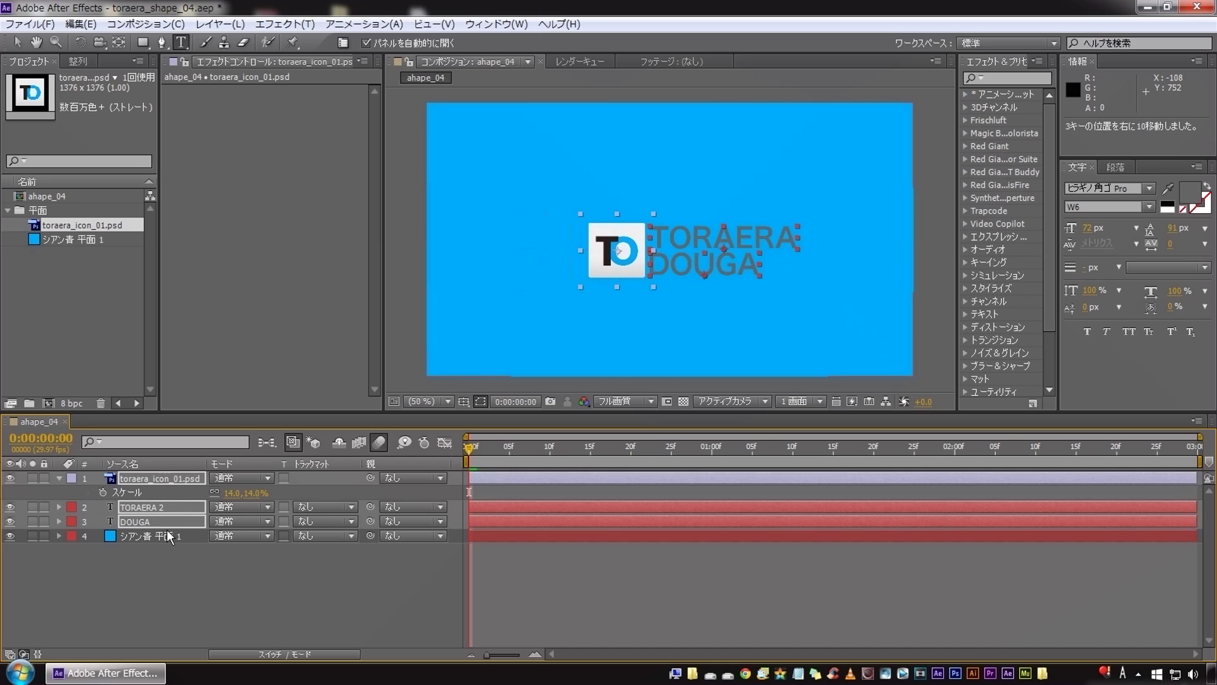
pyautogui.hotkey('shift', 'Up')
pyautogui.hotkey('shift', 'Up')
pyautogui.hotkey('shift', 'Up')
pyautogui.hotkey('shift', 'Left')
pyautogui.hotkey('shift', 'Left')
pyautogui.hotkey('shift', 'Left')
# Show the title/action safe guides and nudge the icon-and-text group into the centre.
pyautogui.click(464, 401)
pyautogui.click(494, 424)
pyautogui.hotkey('shift', 'Left')
pyautogui.hotkey('shift', 'Left')
pyautogui.hotkey('shift', 'Left')
pyautogui.press('Up')
pyautogui.press('Up')
pyautogui.press('Up')
pyautogui.press('Up')
pyautogui.press('Up')
pyautogui.press('Up')
pyautogui.press('Up')
pyautogui.press('Up')
pyautogui.press('Up')
pyautogui.press('Right')
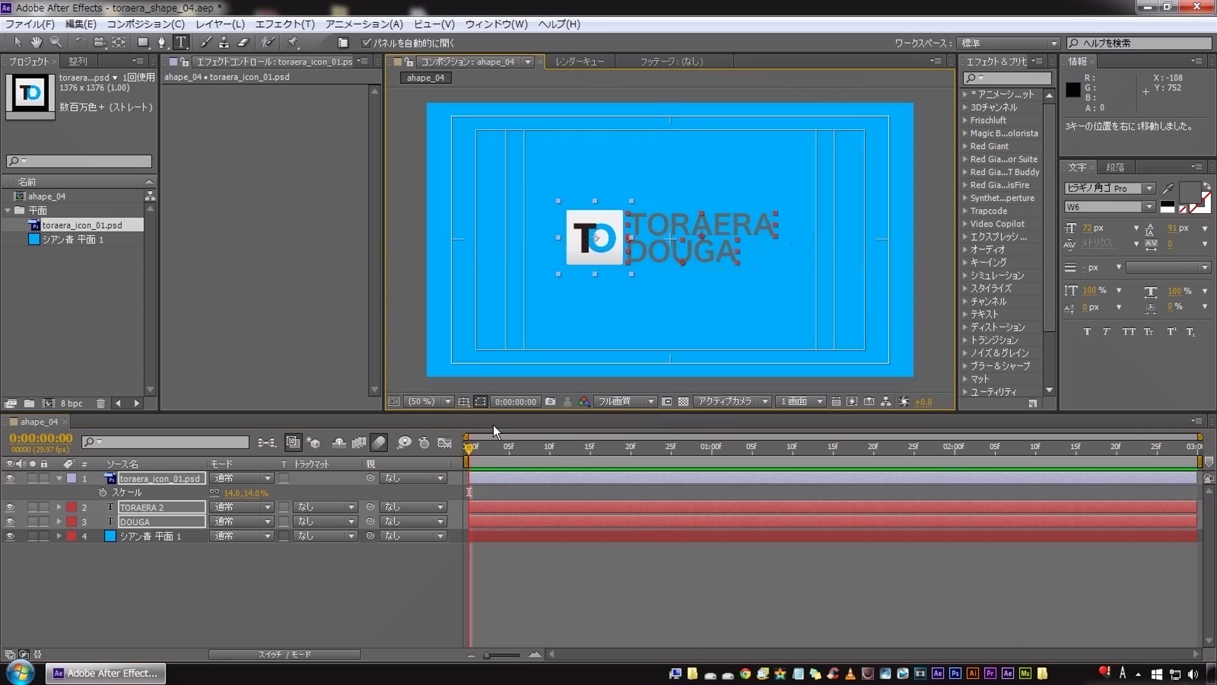
pyautogui.press('Up')
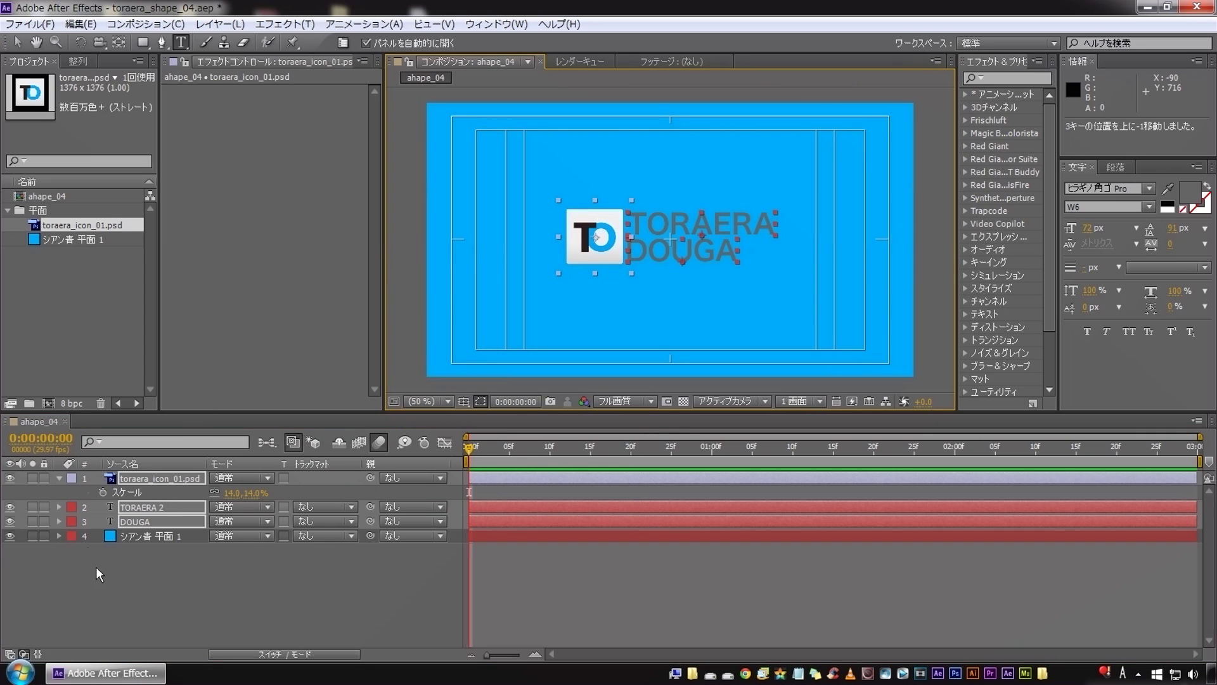
pyautogui.click(89, 557)
pyautogui.click(58, 478)
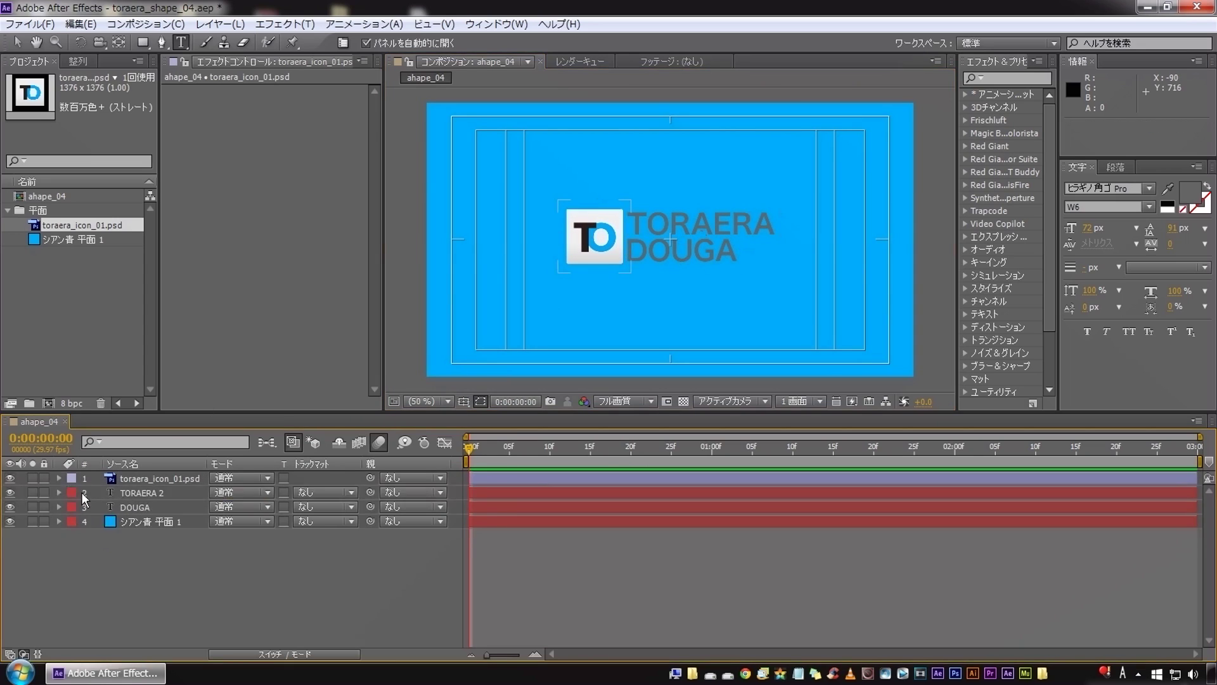
pyautogui.click(144, 507)
# Duplicate DOUGA below itself and retype the copy as TEXT PATH ANIMATION.
pyautogui.hotkey('ctrl', 'd')
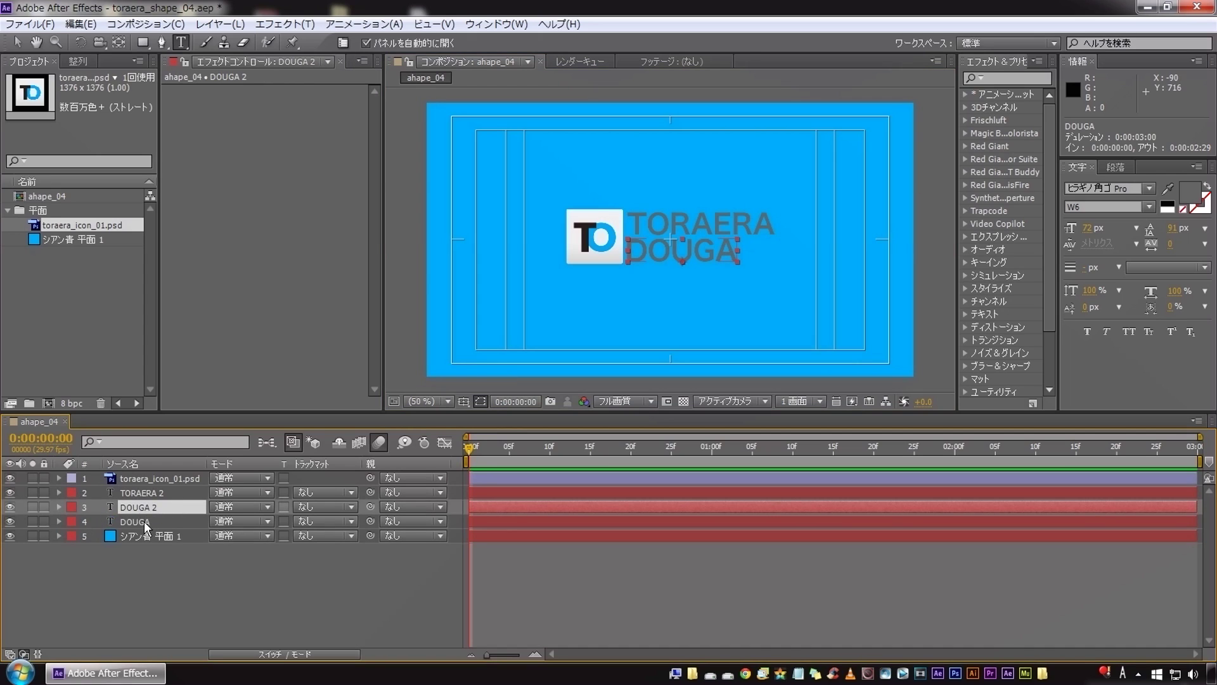
pyautogui.click(145, 522)
pyautogui.press('Down')
pyautogui.press('Down')
pyautogui.press('Down')
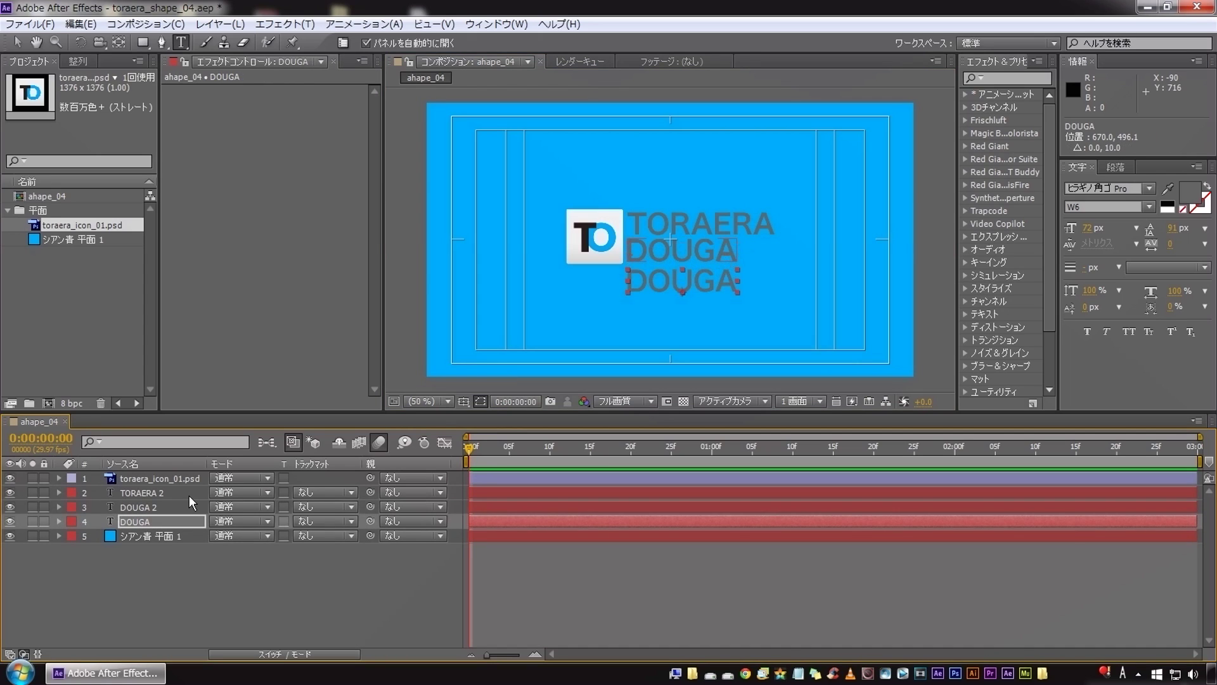
pyautogui.doubleClick(131, 522)
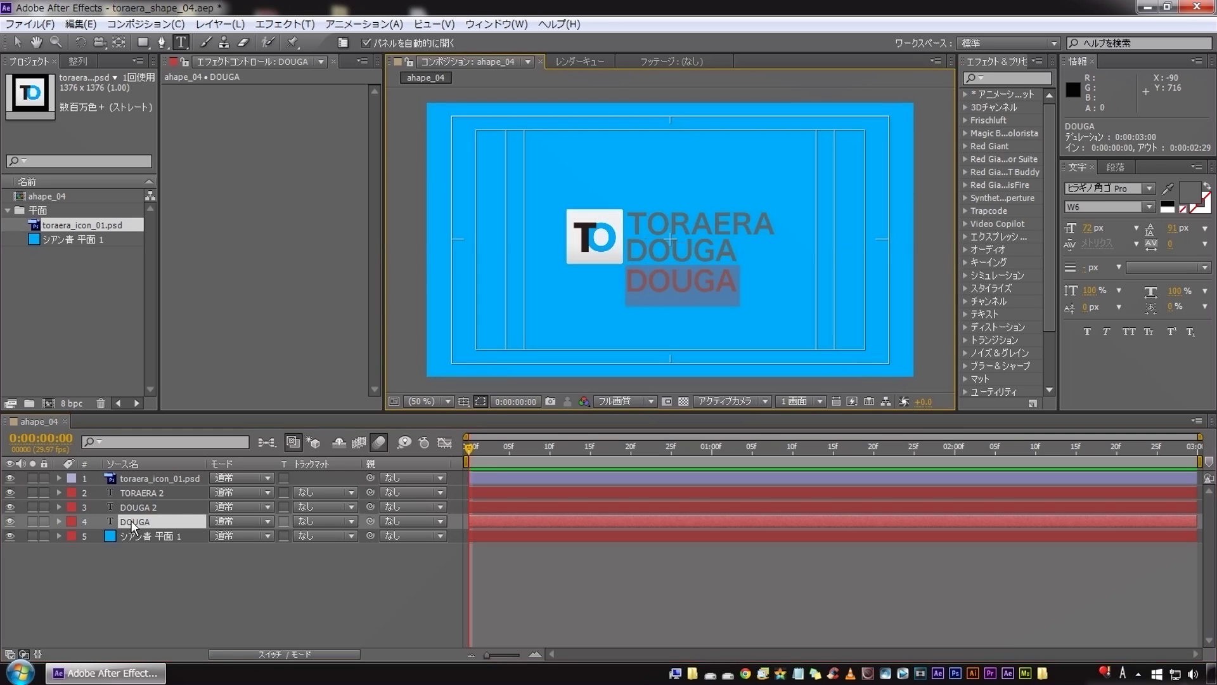
pyautogui.write('TEXT')
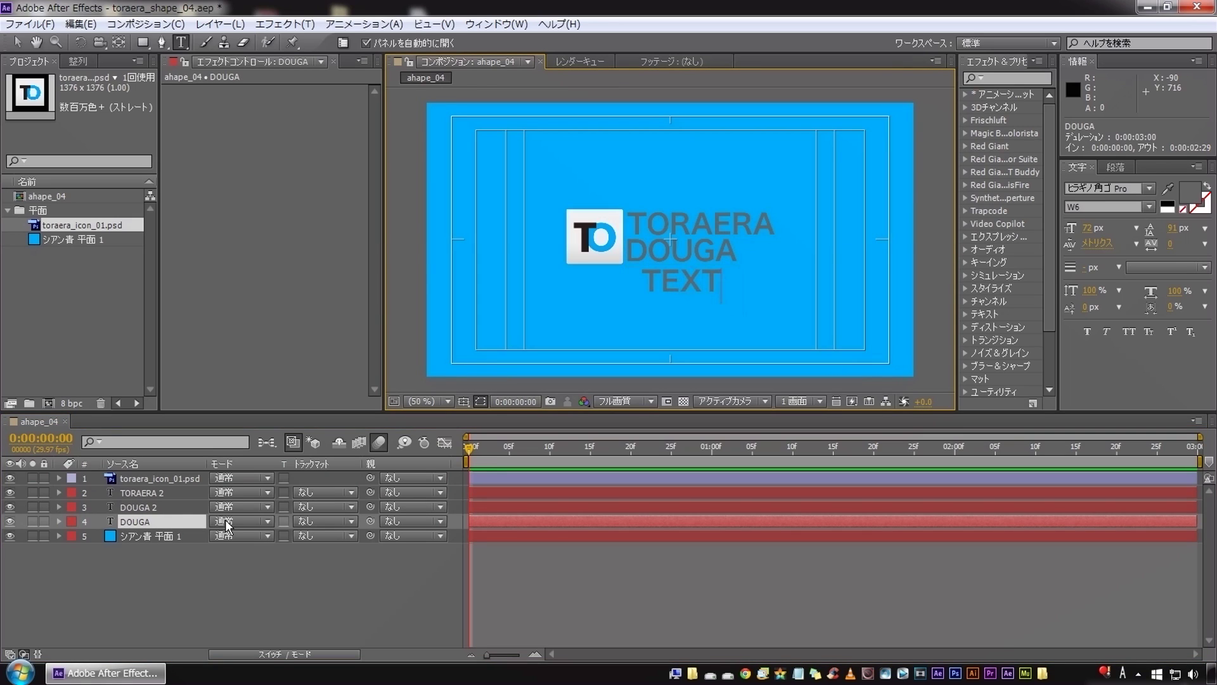
pyautogui.write(' PATH ANIMATION')
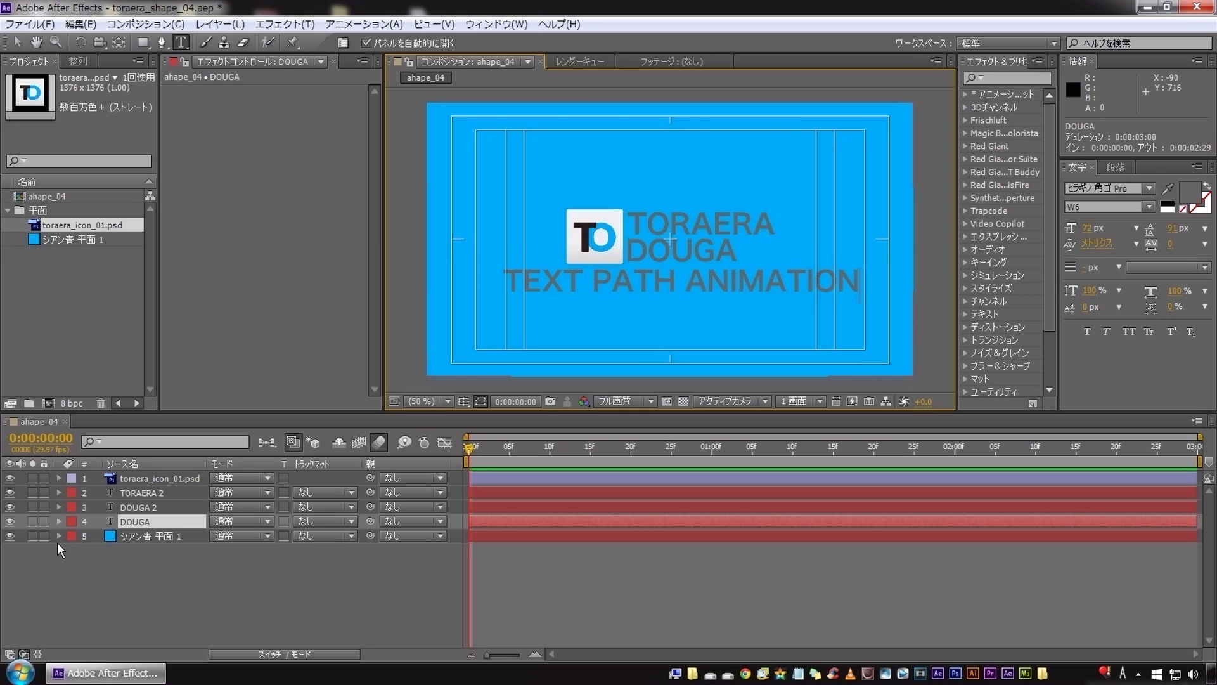
pyautogui.click(154, 526)
# Centre the TEXT PATH ANIMATION line horizontally and set its font size to 43 px.
pyautogui.moveTo(1088, 228); pyautogui.dragTo(1064, 232)
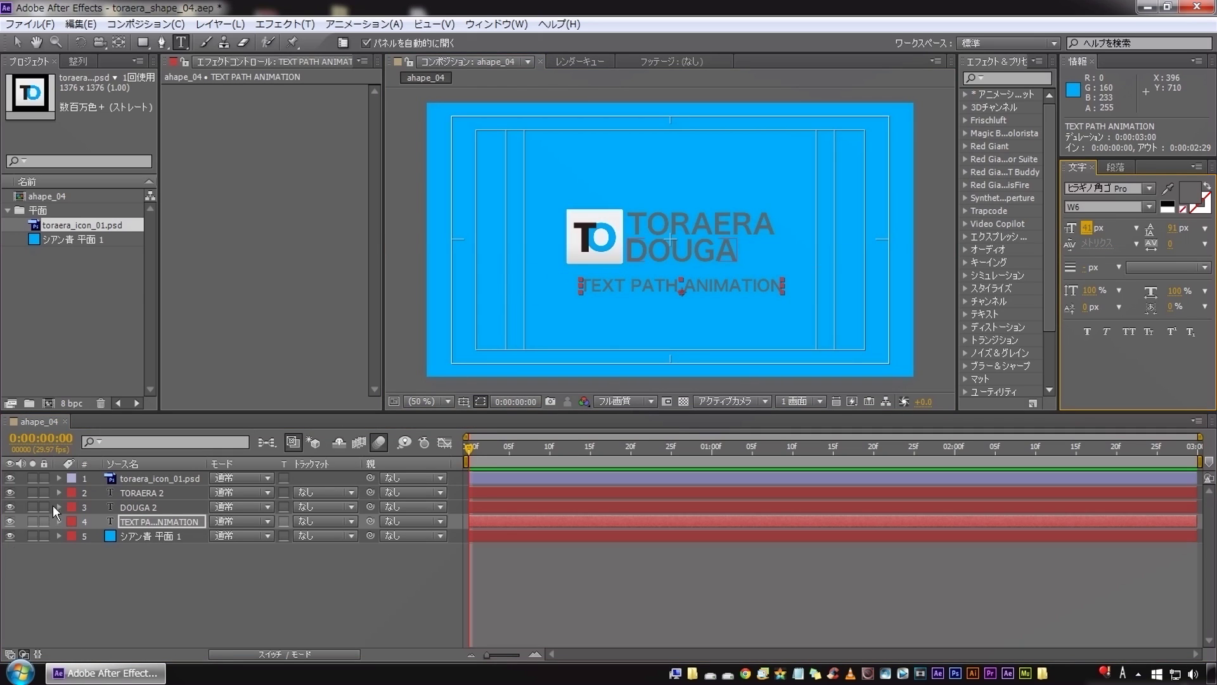
pyautogui.click(77, 61)
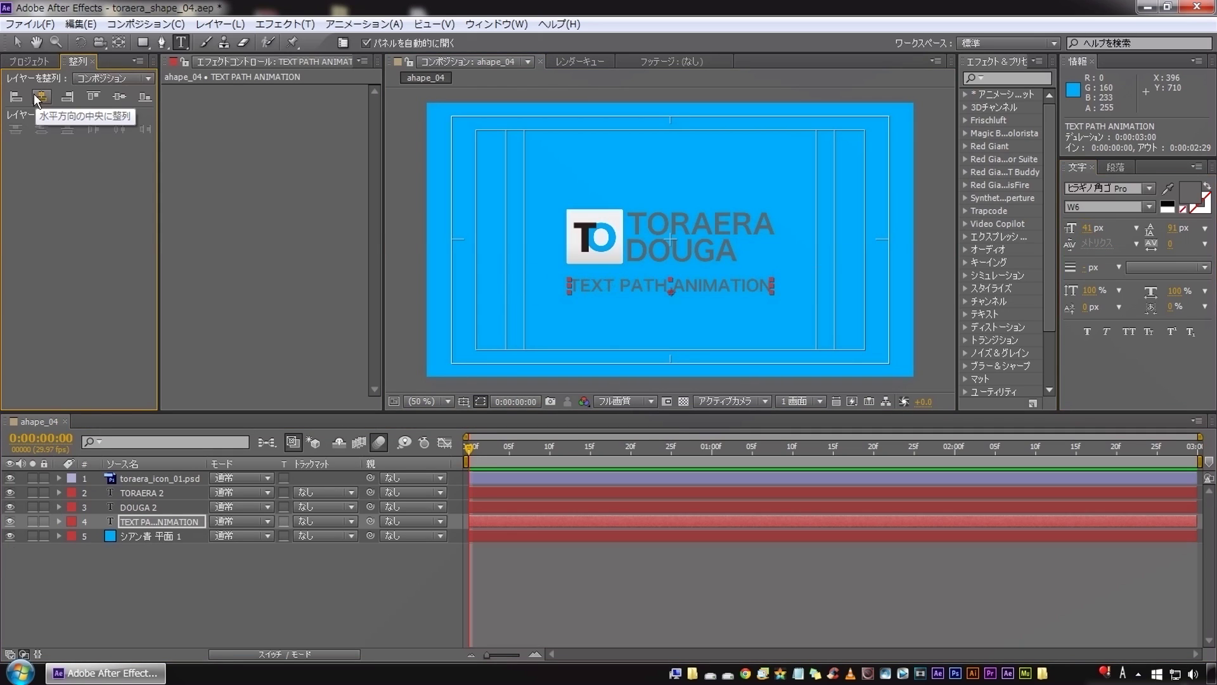
pyautogui.click(33, 93)
pyautogui.press('Up')
pyautogui.press('Up')
pyautogui.press('Up')
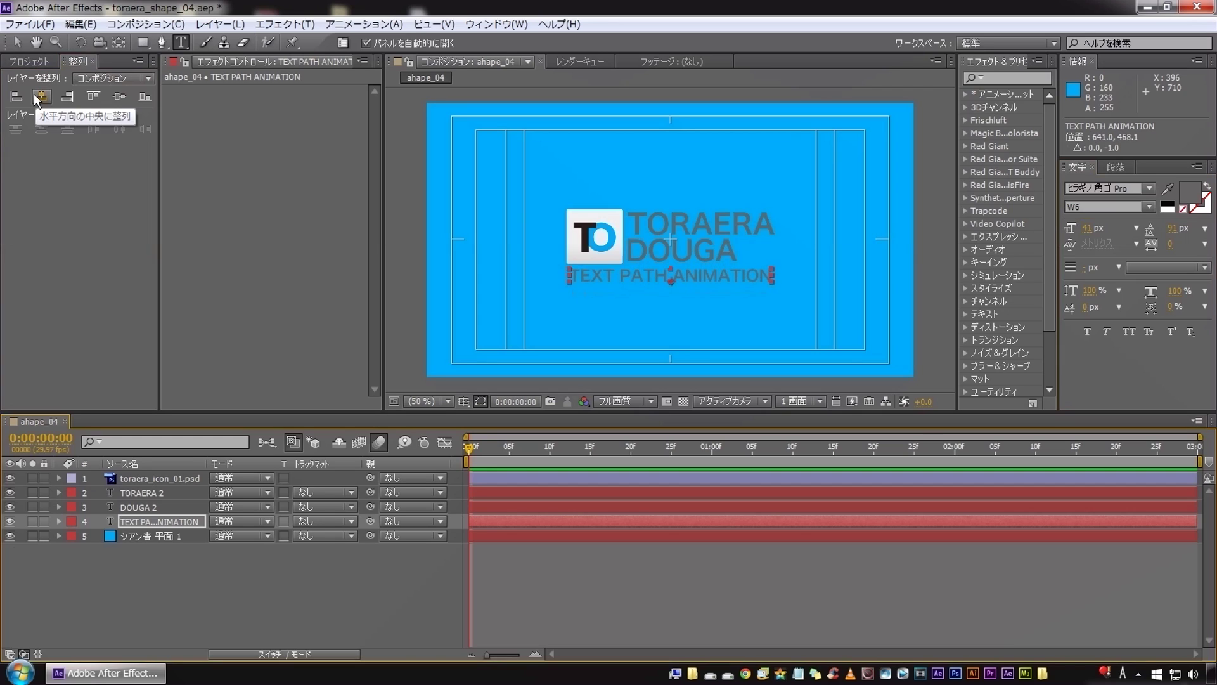
pyautogui.press('Down')
pyautogui.press('Down')
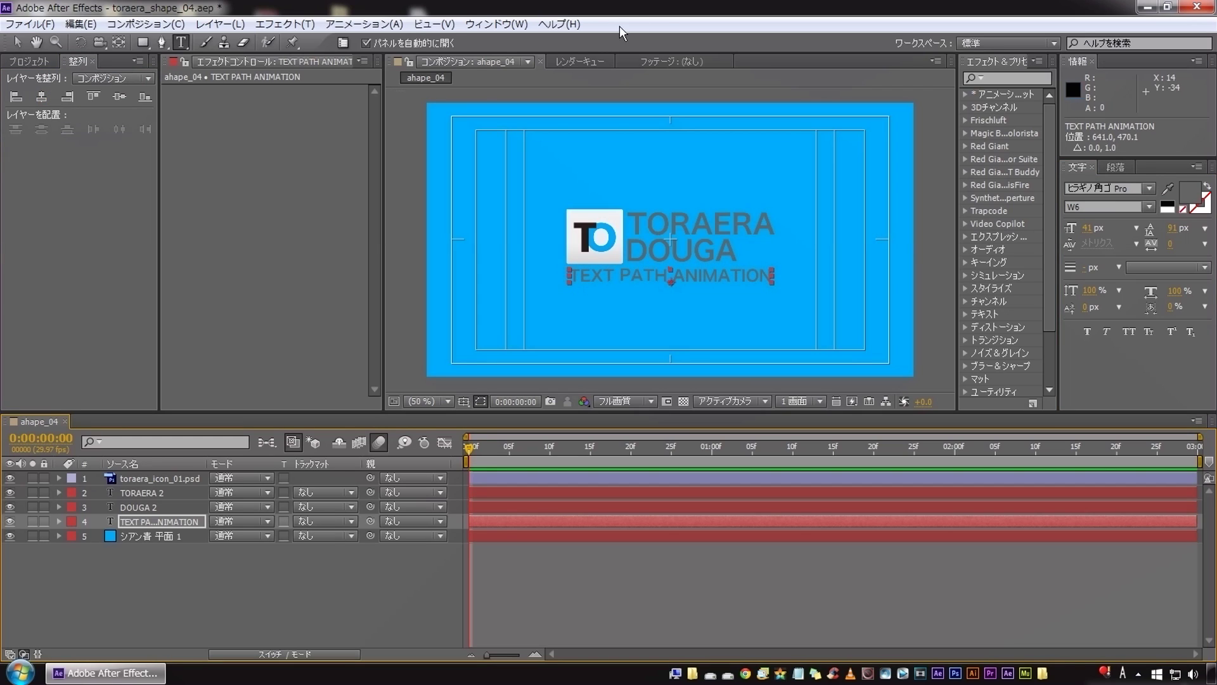
pyautogui.click(1086, 229)
pyautogui.press('Up')
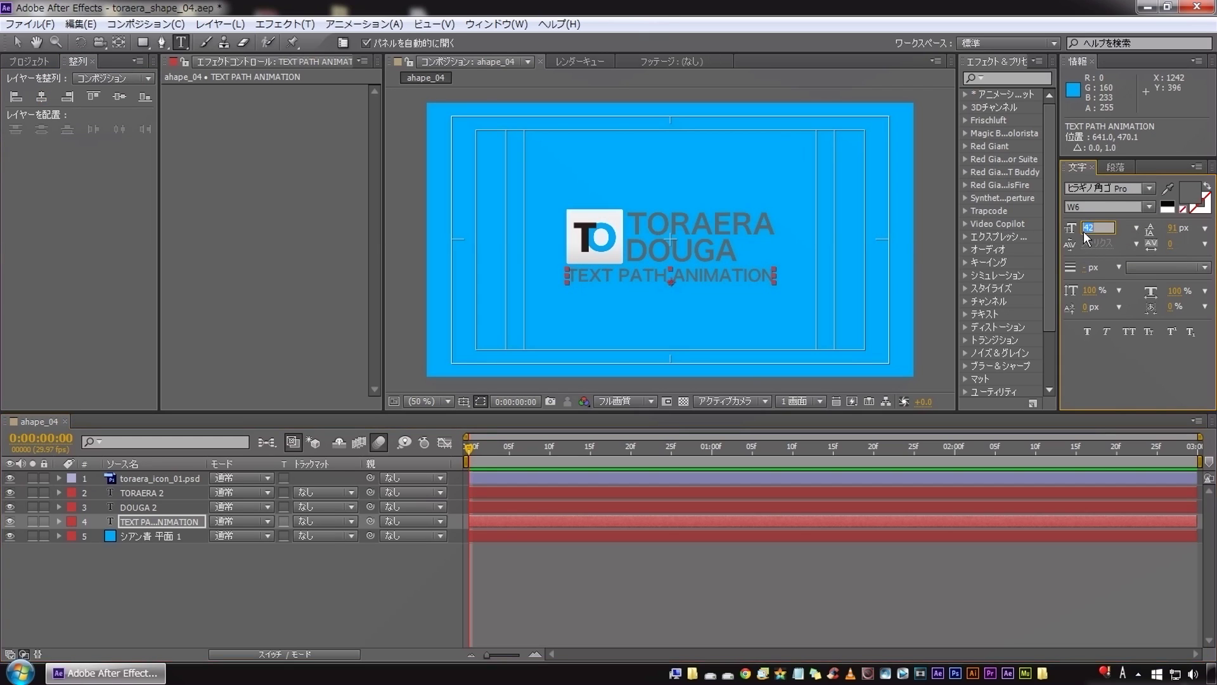
pyautogui.press('Up')
pyautogui.press('Return')
# Nudge TORAERA 2 and DOUGA 2 together 1 px right and 1 px up.
pyautogui.click(215, 596)
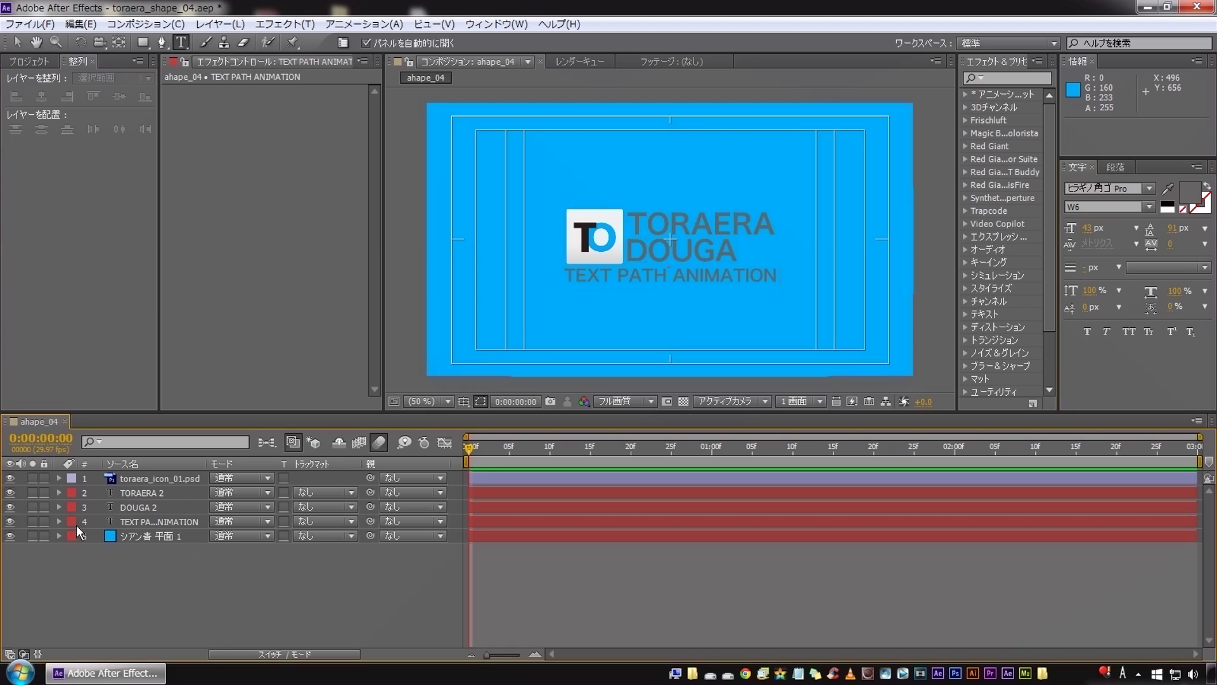
pyautogui.click(152, 494)
pyautogui.keyDown('shift'); pyautogui.click(134, 504); pyautogui.keyUp('shift')
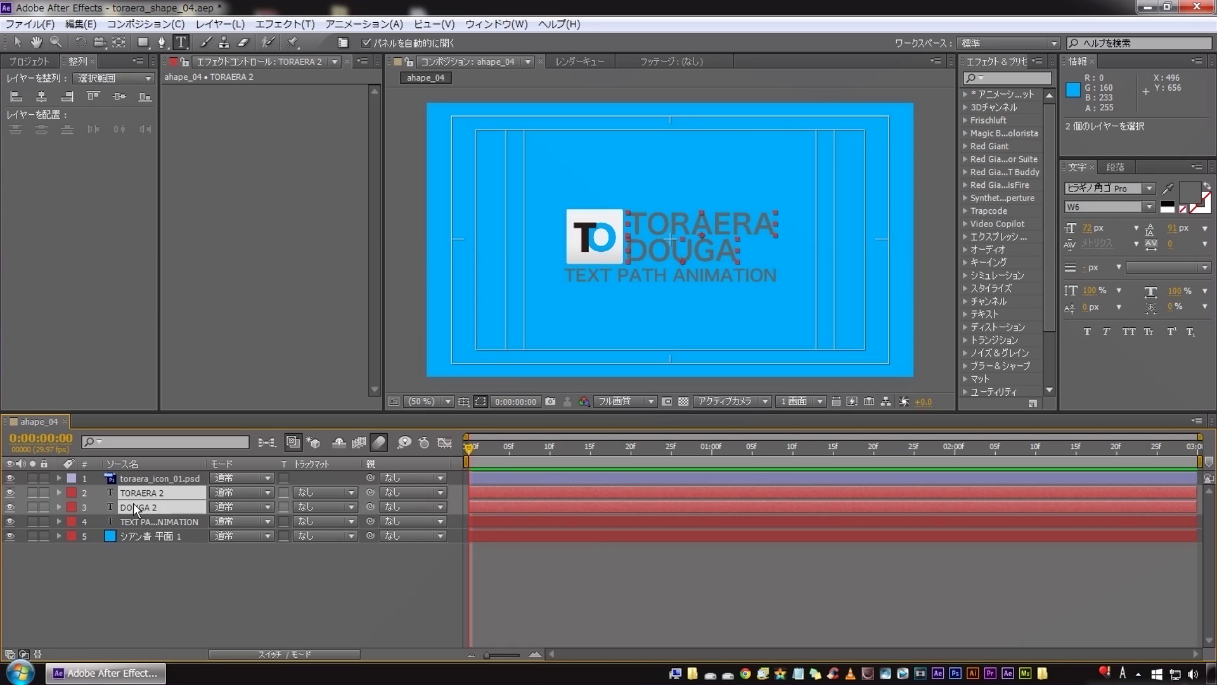
pyautogui.press('Right')
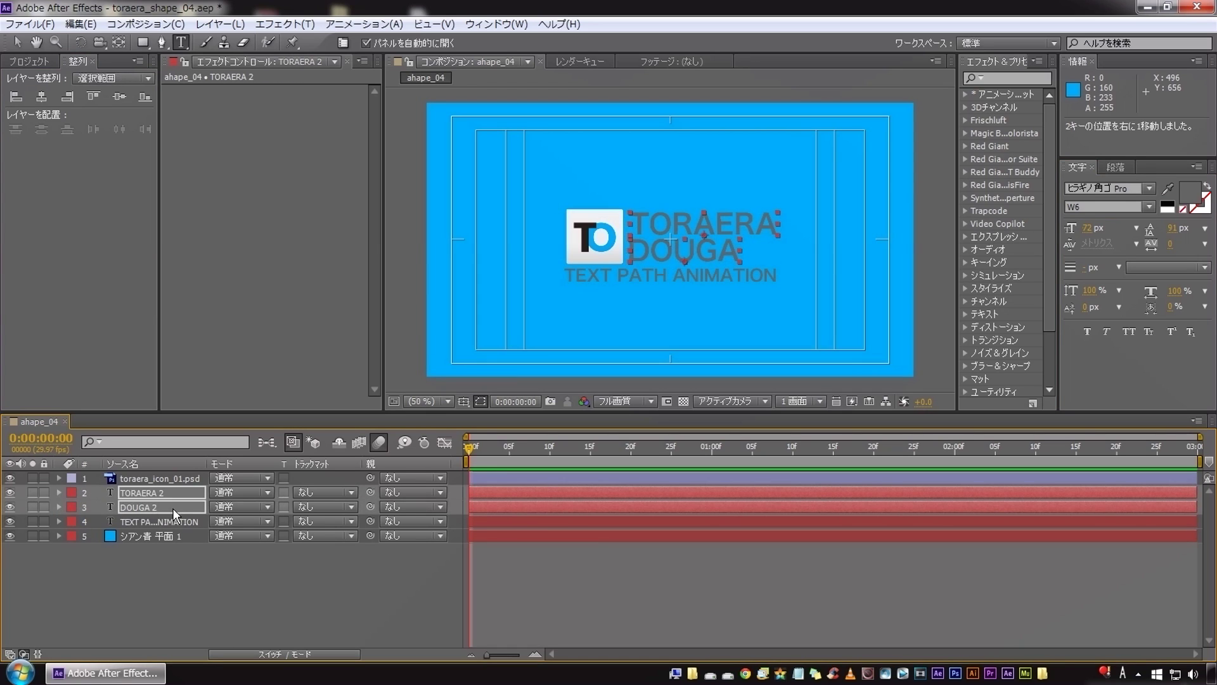
pyautogui.press('Up')
# Hide the title/action-safe guides and select the TORAERA 2 layer.
pyautogui.click(249, 590)
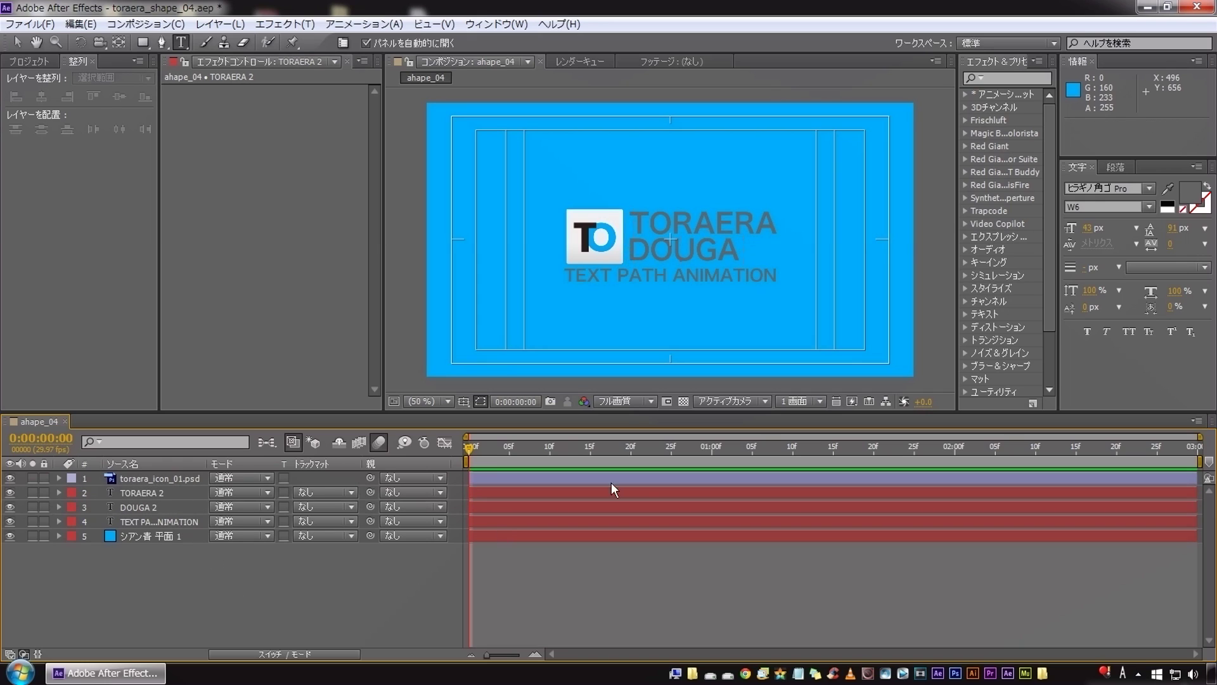
pyautogui.click(463, 401)
pyautogui.click(507, 421)
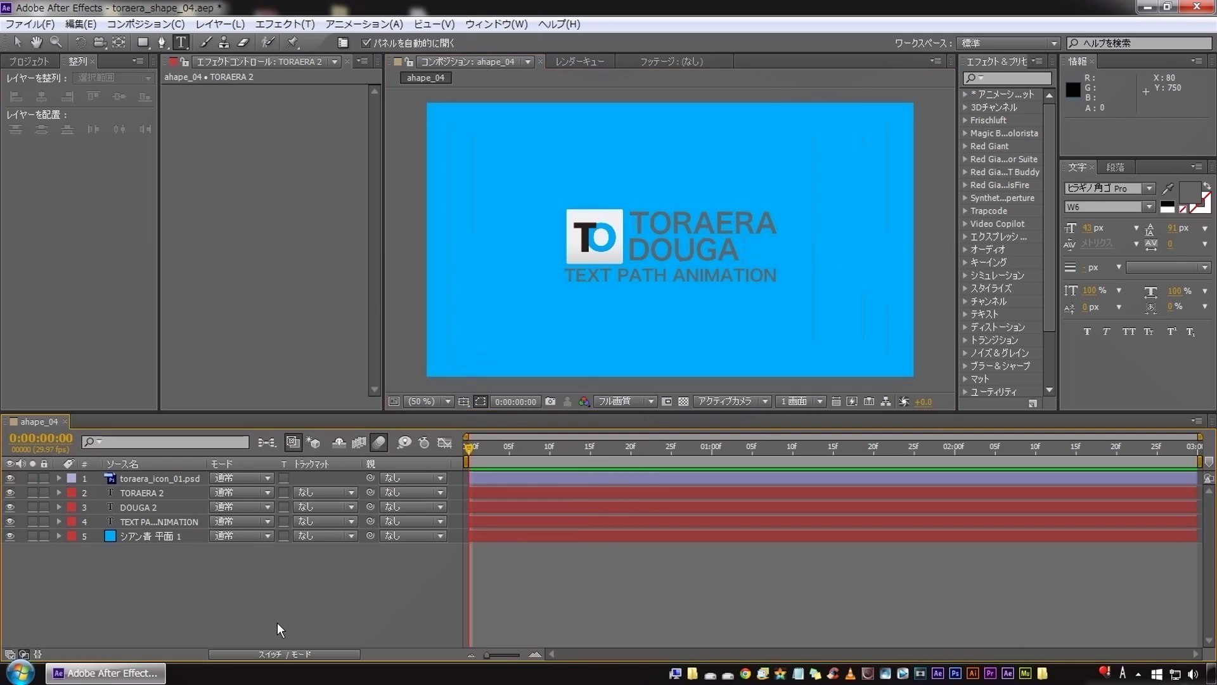
pyautogui.press('v')
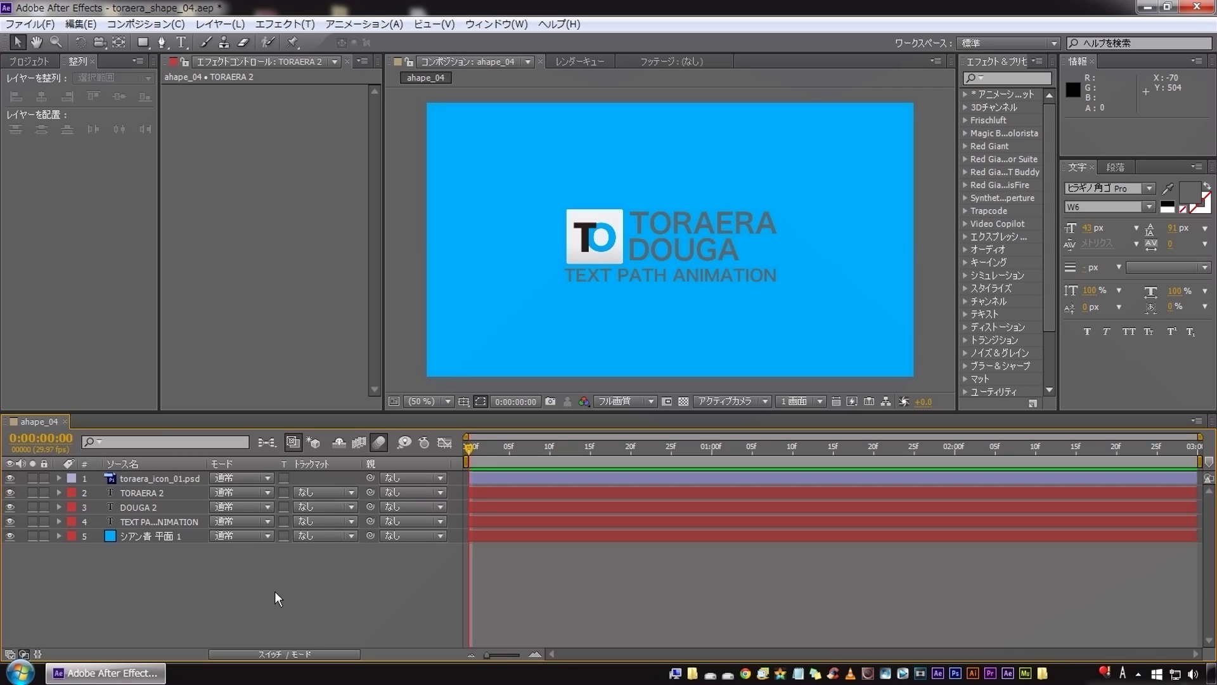
pyautogui.click(141, 492)
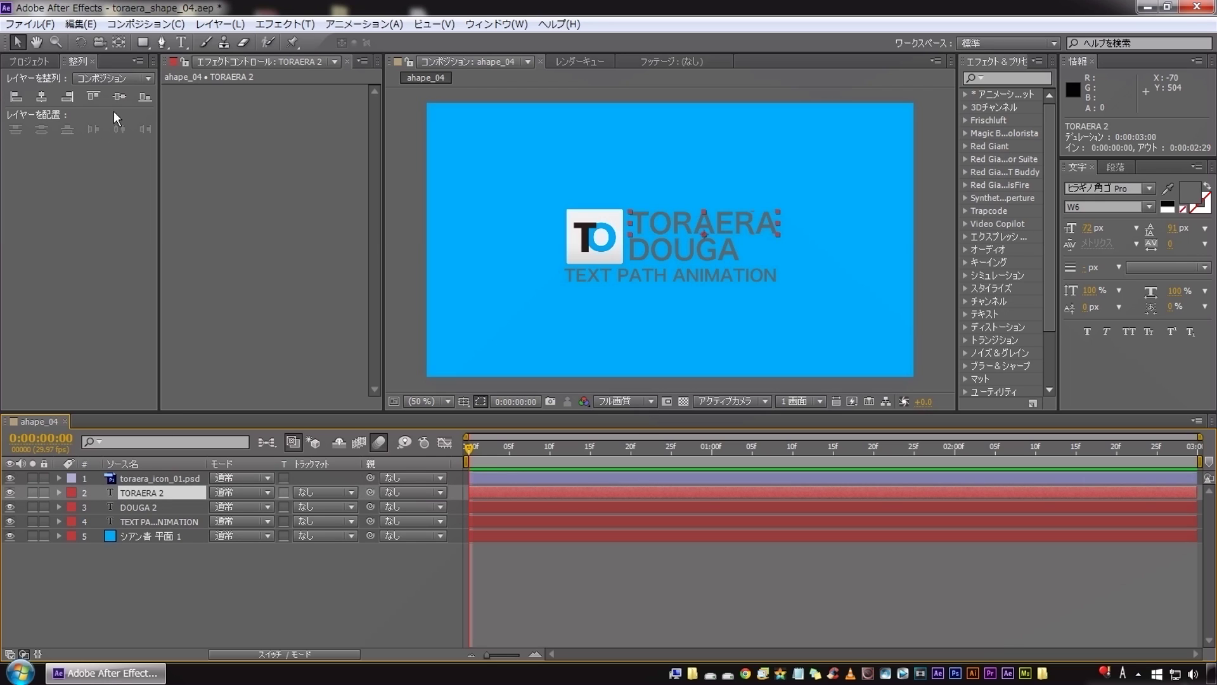
pyautogui.click(163, 43)
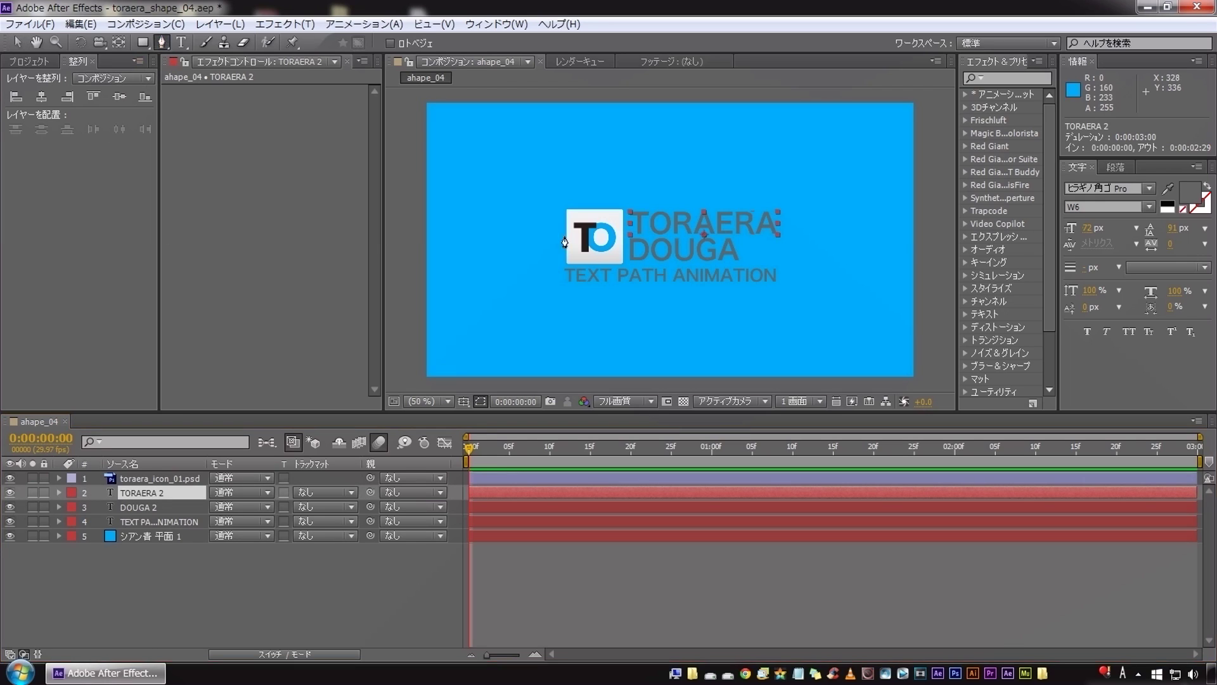
# Draw an open Pen mask from the icon's edge, curving right, then zigzagging off the top-left.
pyautogui.click(613, 237)
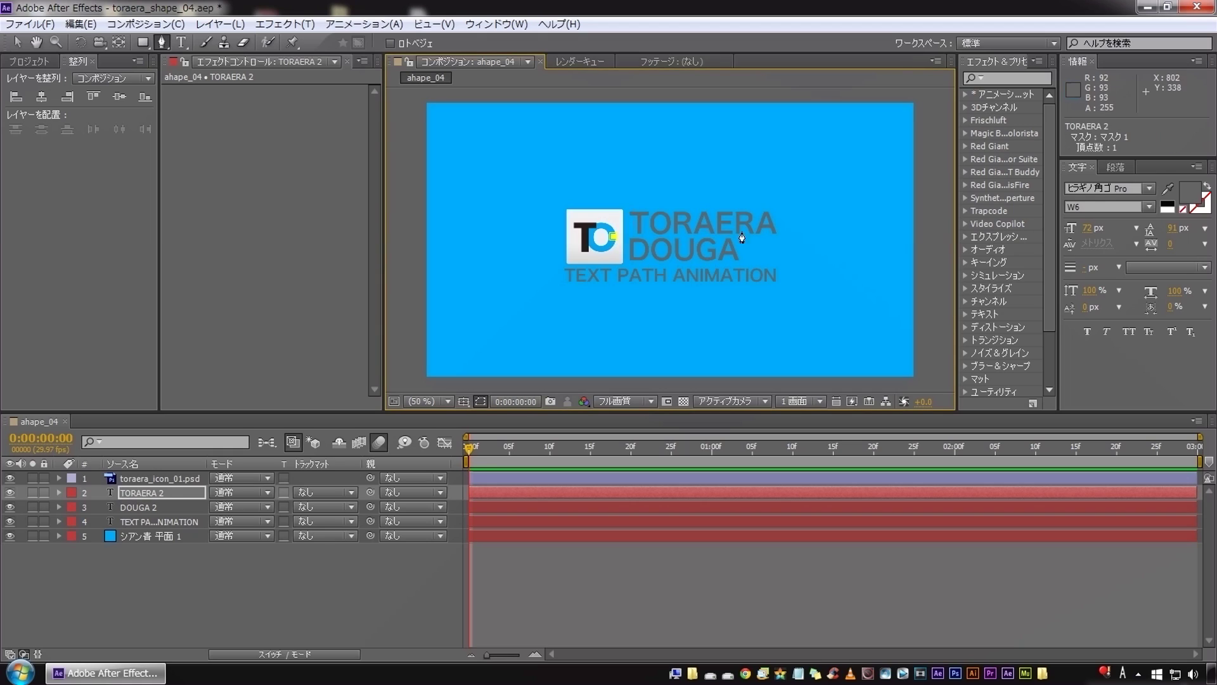
pyautogui.click(826, 237)
pyautogui.moveTo(861, 189)
pyautogui.mouseDown()
pyautogui.moveTo(862, 160)
pyautogui.moveTo(804, 120)
pyautogui.mouseUp()
pyautogui.click(819, 127)
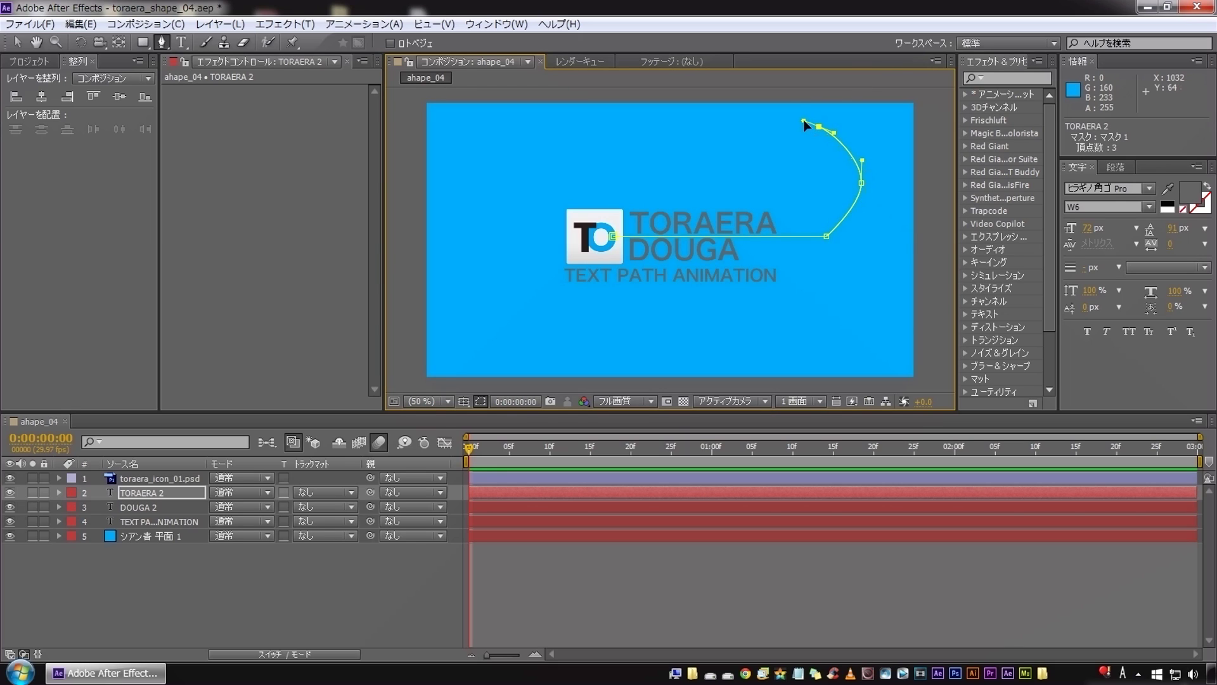
pyautogui.click(697, 172)
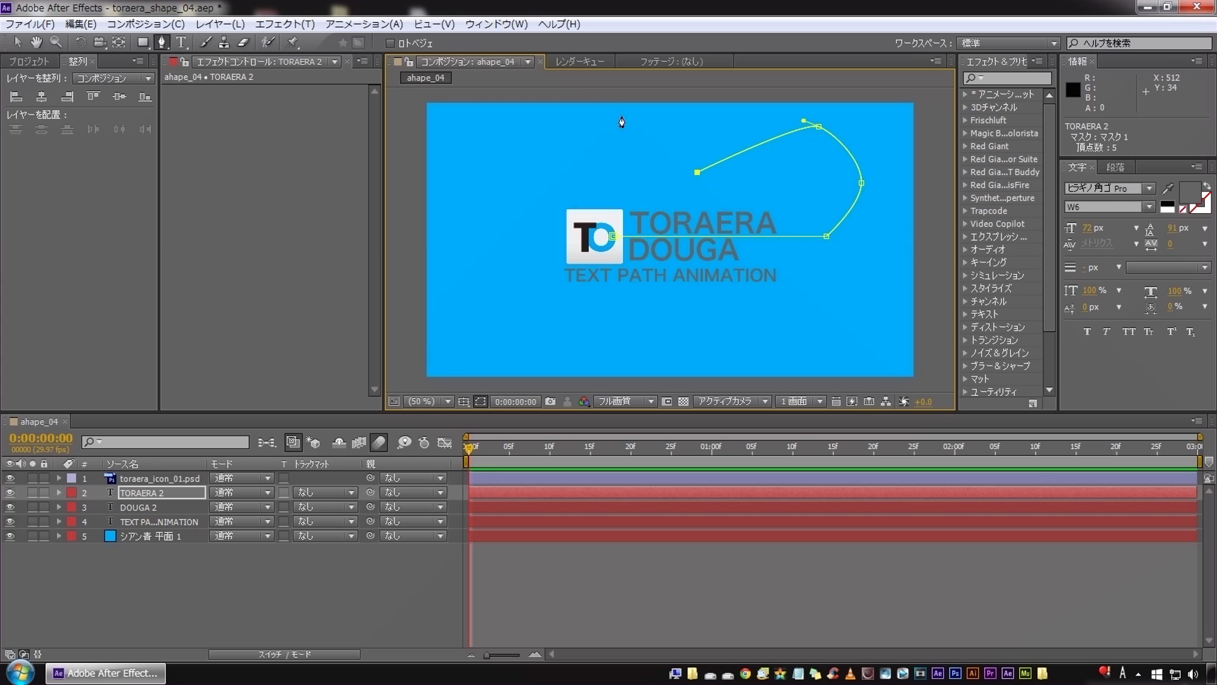
pyautogui.click(606, 101)
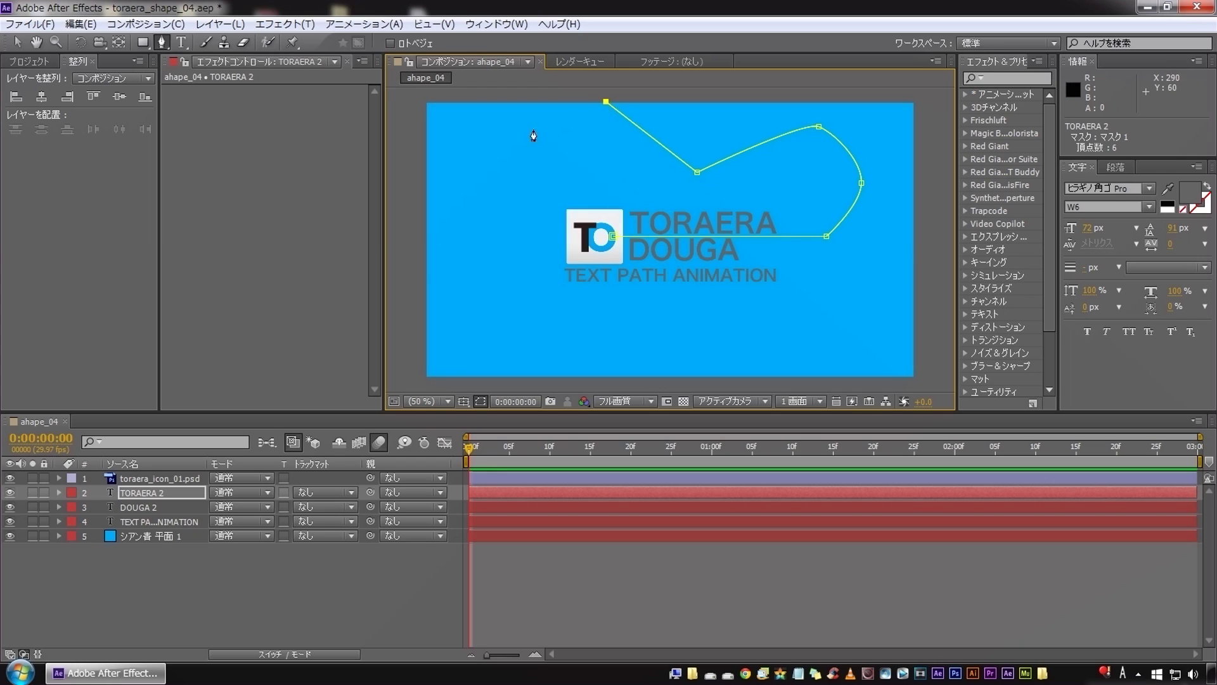
pyautogui.click(484, 179)
pyautogui.click(392, 101)
pyautogui.click(165, 489)
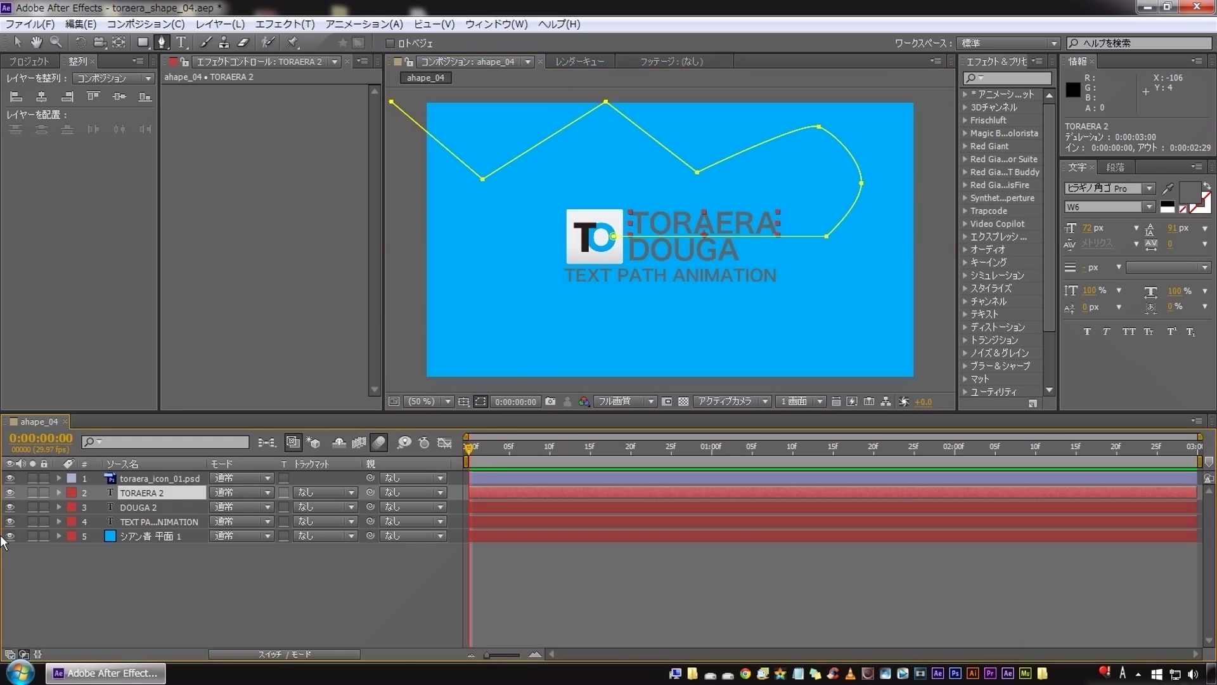
# Set TORAERA 2's Text Path Options path to Mask 1.
pyautogui.click(58, 493)
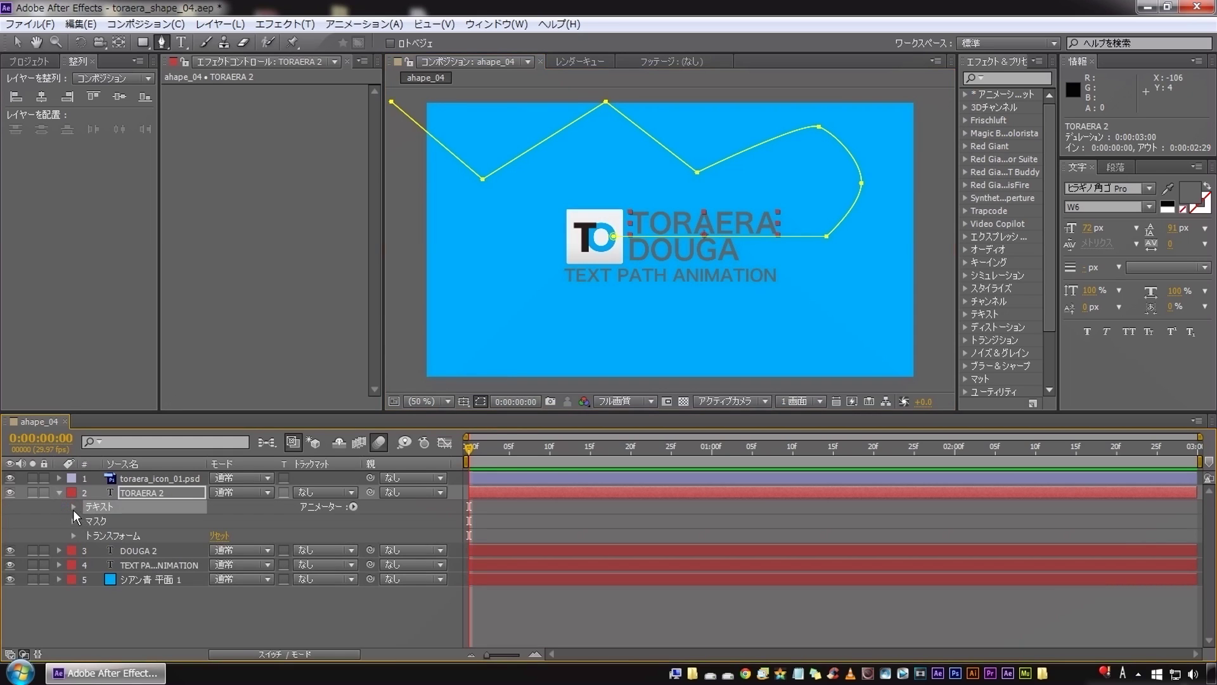
pyautogui.click(73, 508)
pyautogui.click(139, 536)
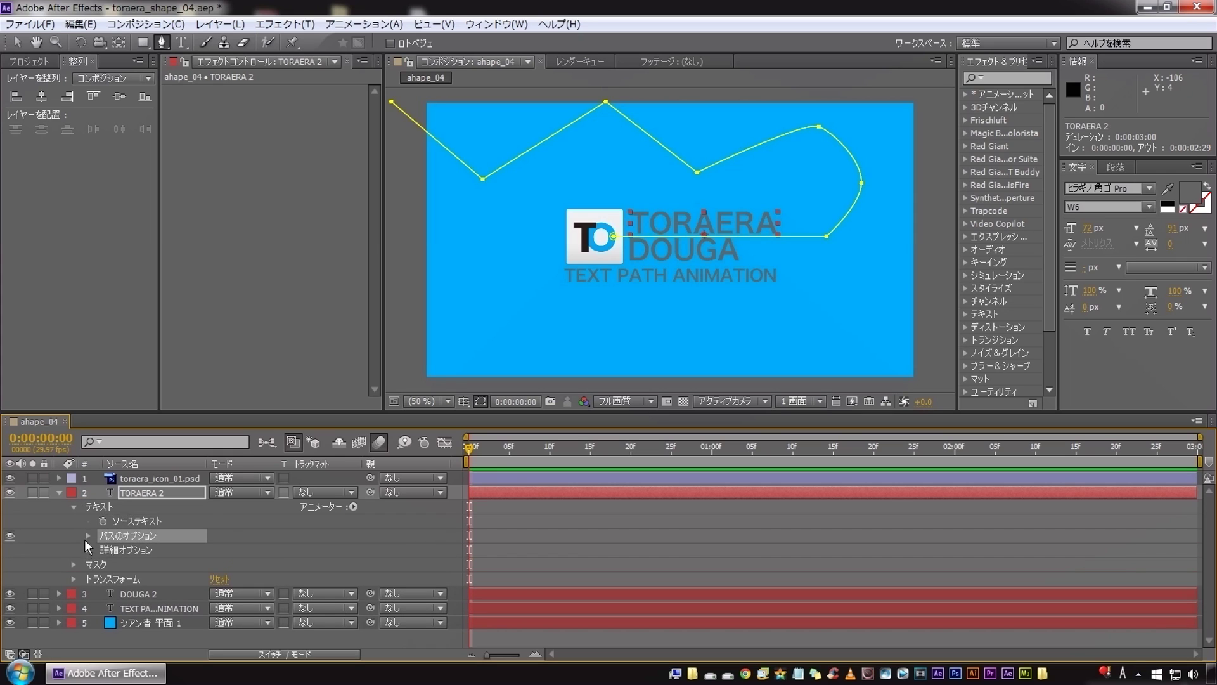
pyautogui.click(89, 536)
pyautogui.click(130, 550)
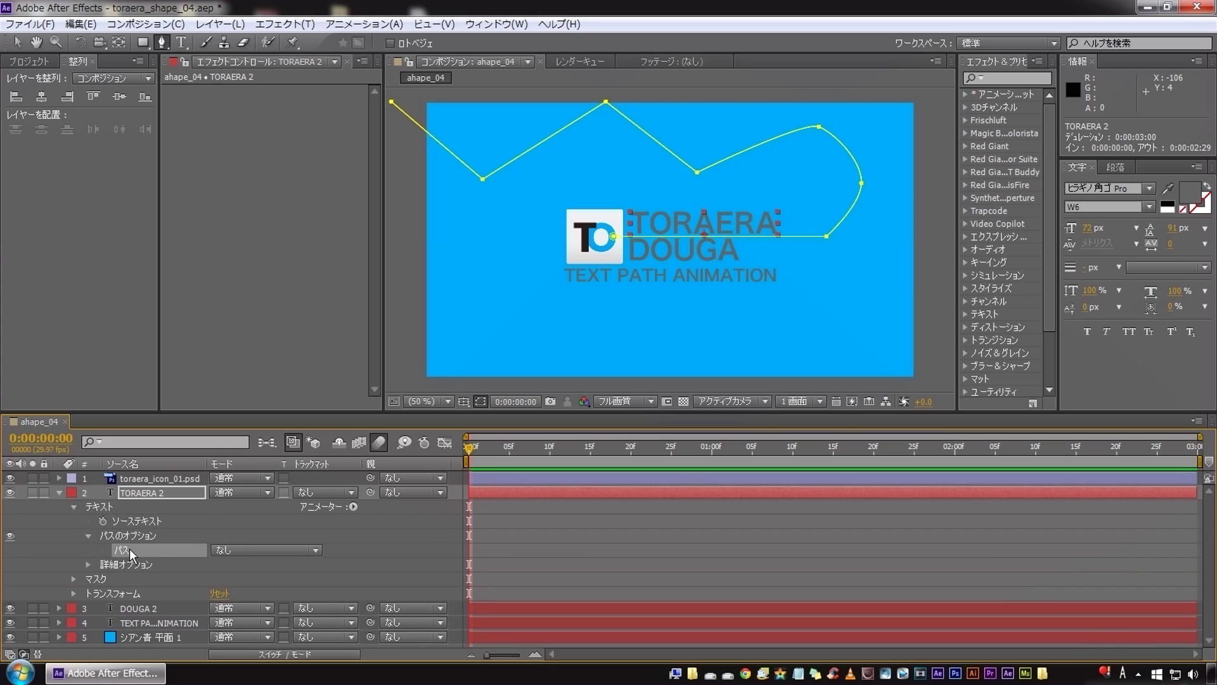
pyautogui.click(244, 551)
pyautogui.click(252, 582)
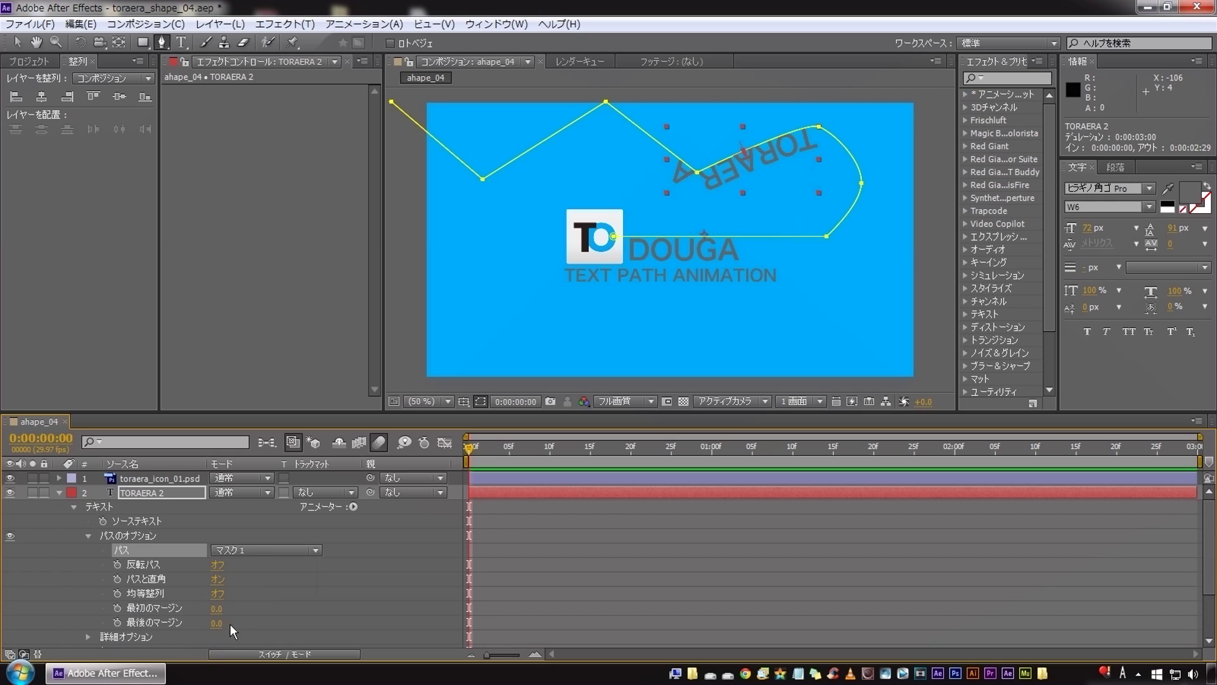
# Set First Margin to -901 so TORAERA rests beside the icon.
pyautogui.click(156, 564)
pyautogui.click(152, 579)
pyautogui.click(152, 594)
pyautogui.click(155, 608)
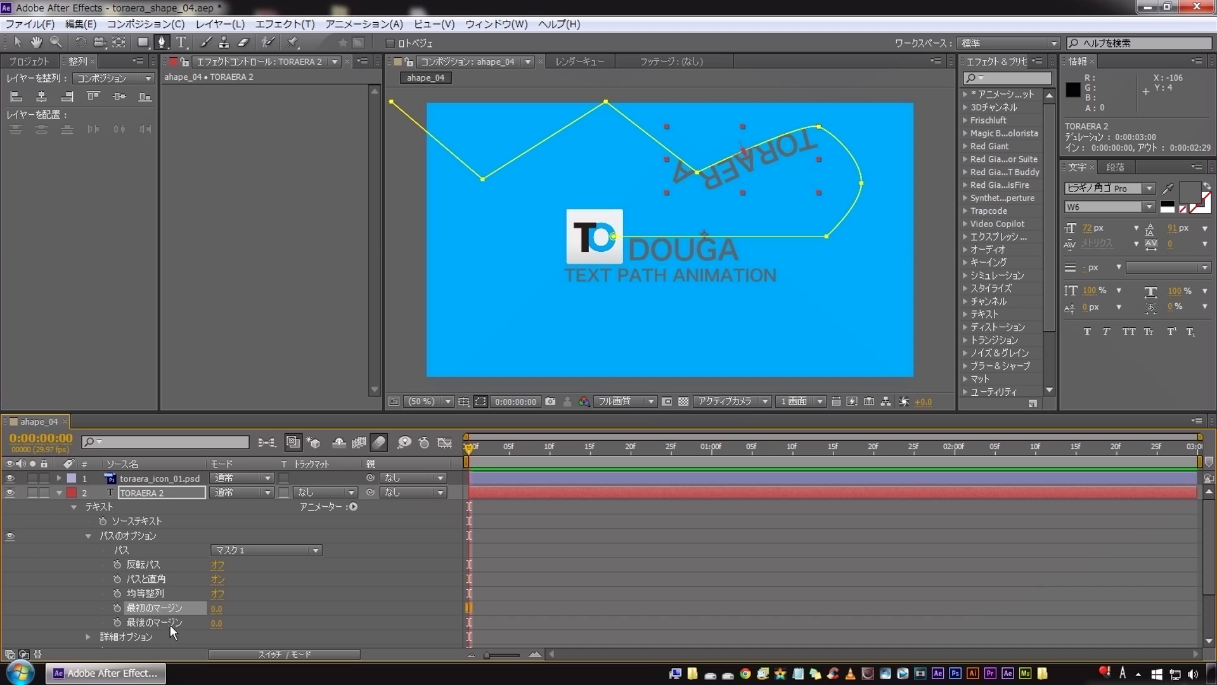
pyautogui.click(170, 624)
pyautogui.moveTo(213, 612)
pyautogui.mouseDown()
pyautogui.moveTo(425, 591)
pyautogui.moveTo(315, 606)
pyautogui.mouseUp()
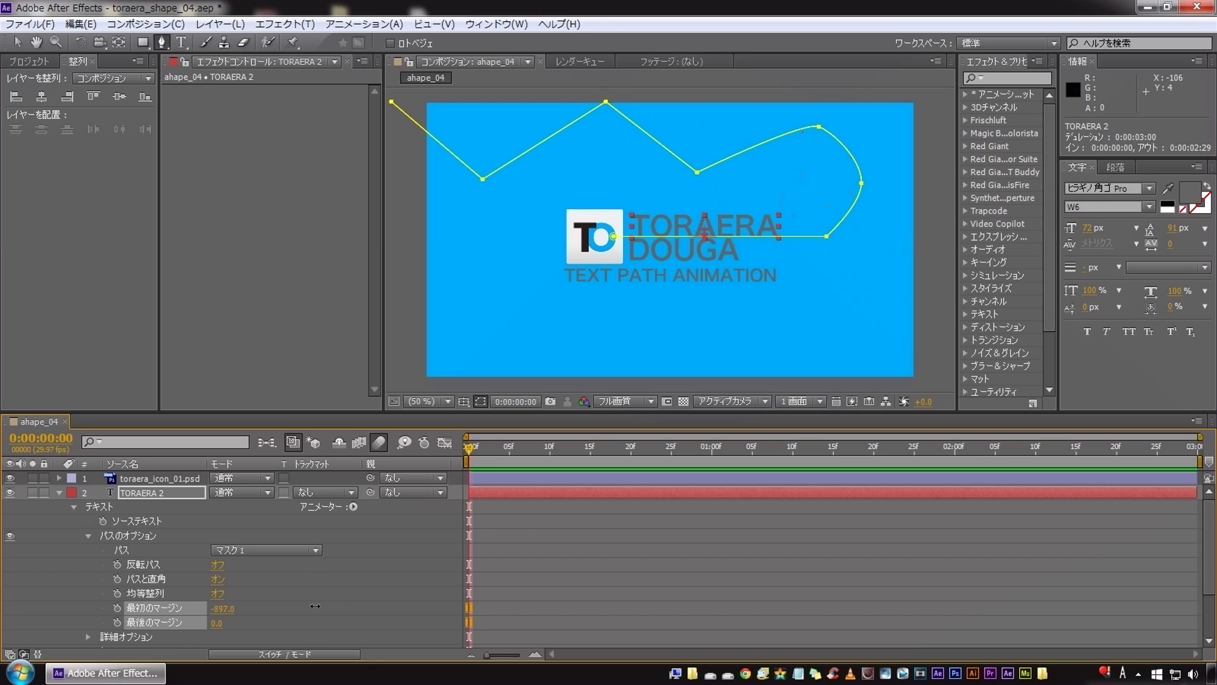
pyautogui.click(227, 611)
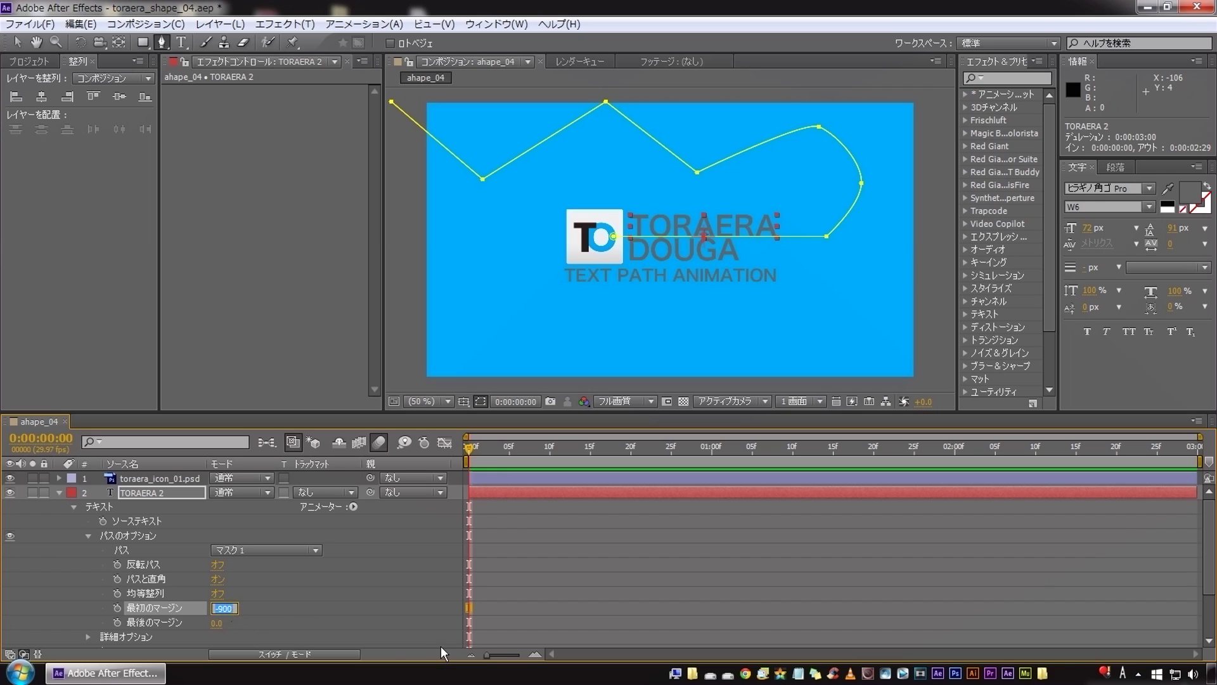
pyautogui.write('-901')
pyautogui.click(529, 584)
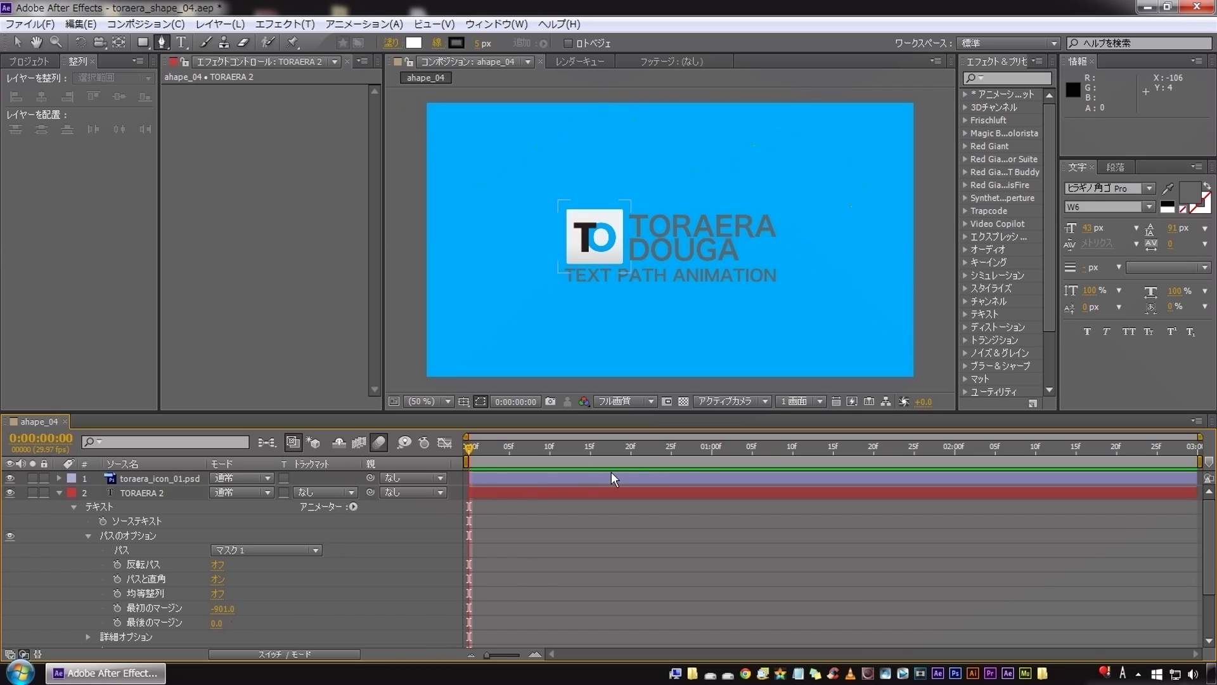
pyautogui.click(709, 455)
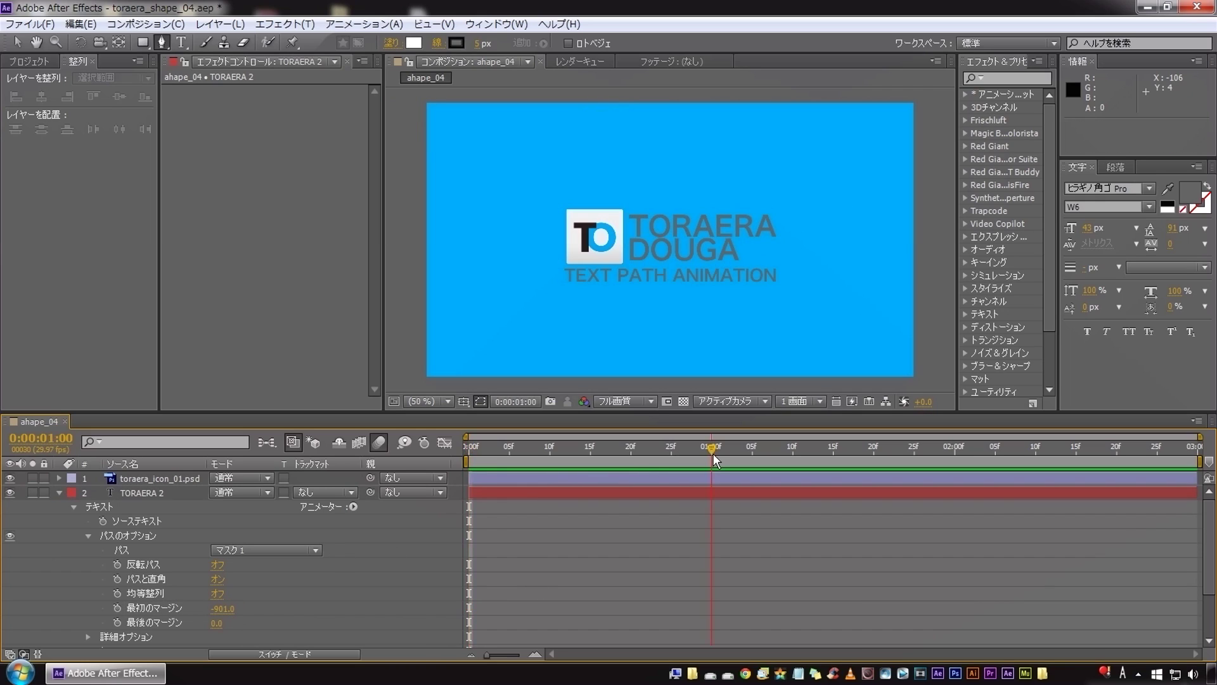
# Keyframe First Margin at -901 at 1 s and 1419 at 0 s, then preview the fly-in.
pyautogui.click(118, 608)
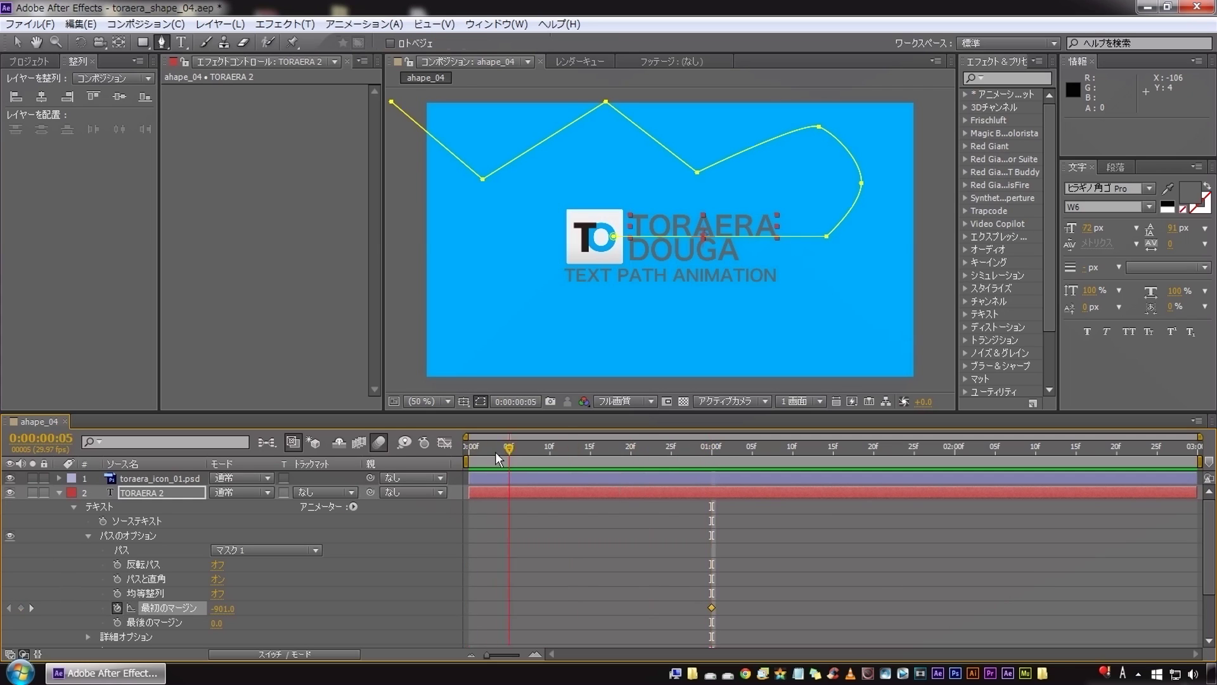
pyautogui.press('Home')
pyautogui.moveTo(224, 618); pyautogui.dragTo(612, 582)
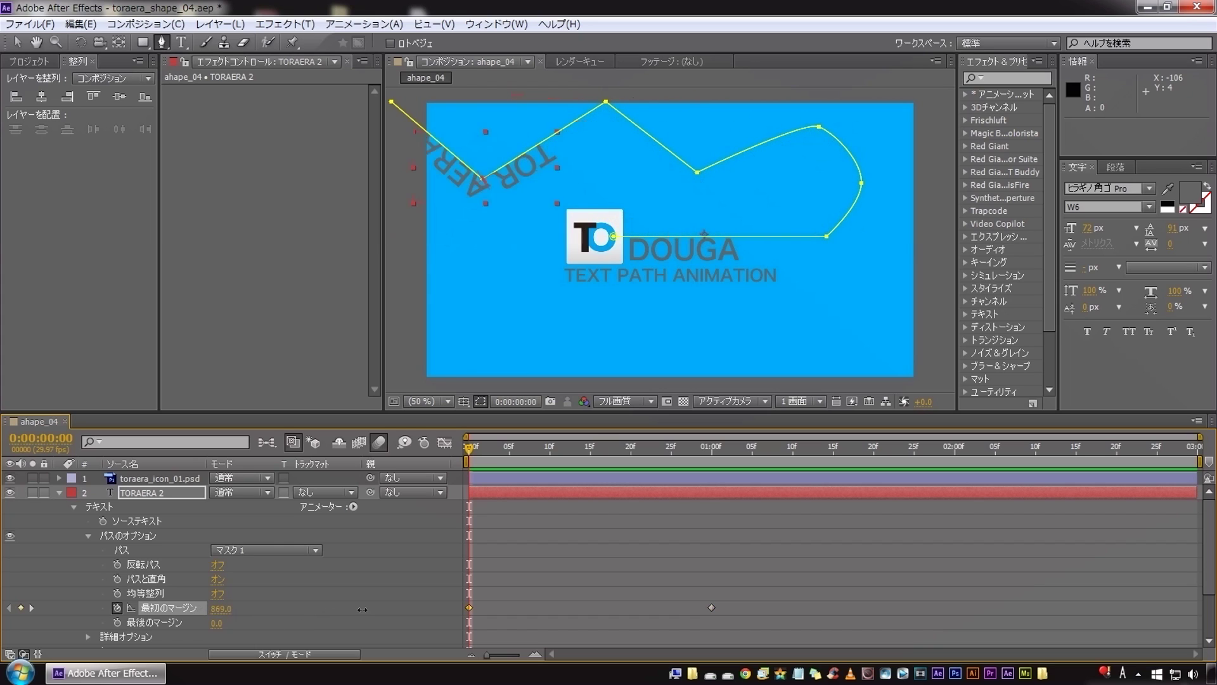
pyautogui.click(611, 575)
pyautogui.press('space')
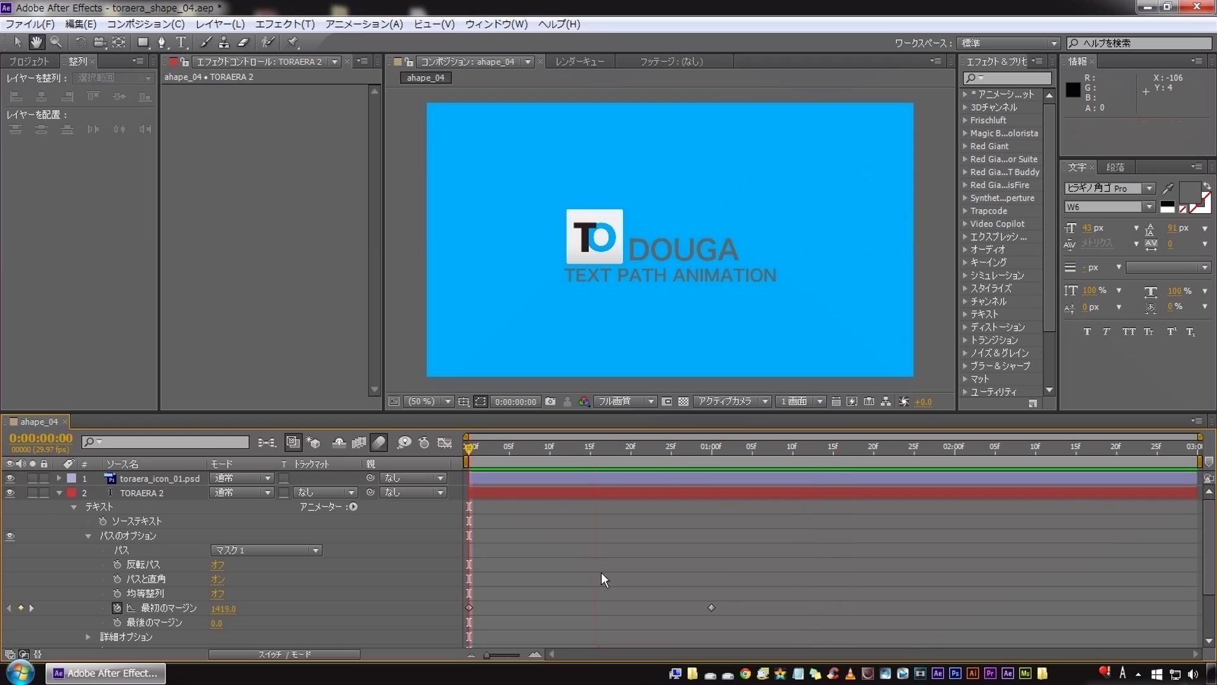
pyautogui.press('space')
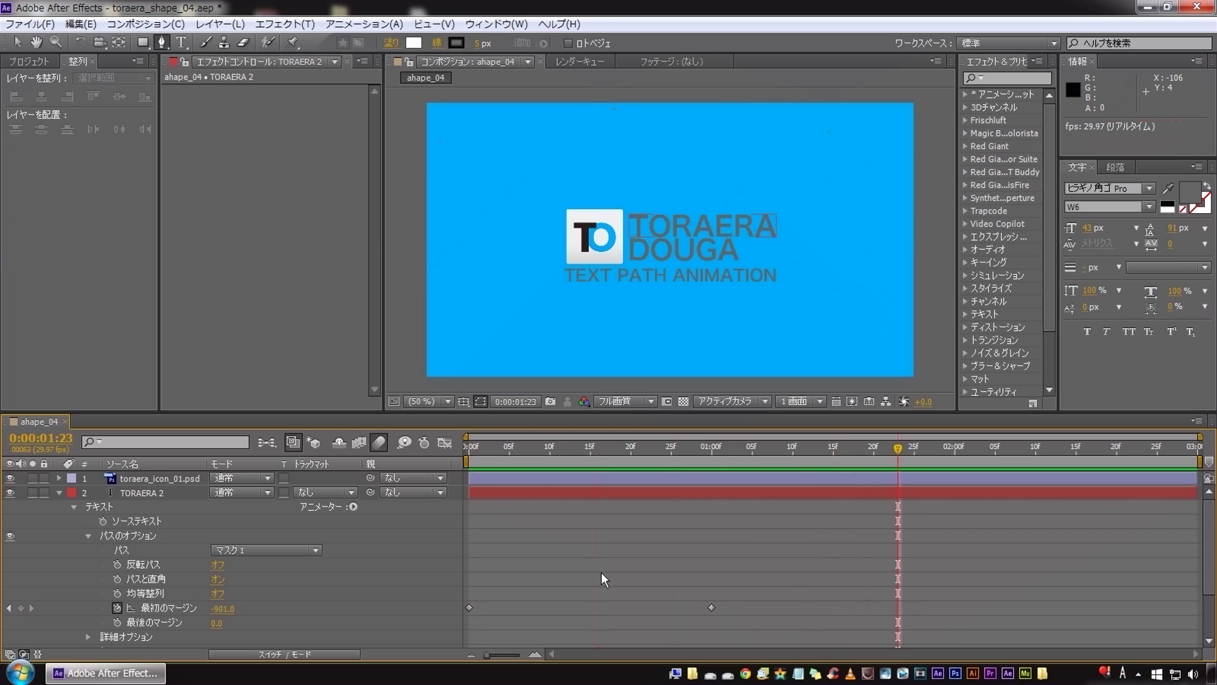
pyautogui.moveTo(758, 579); pyautogui.dragTo(421, 622)
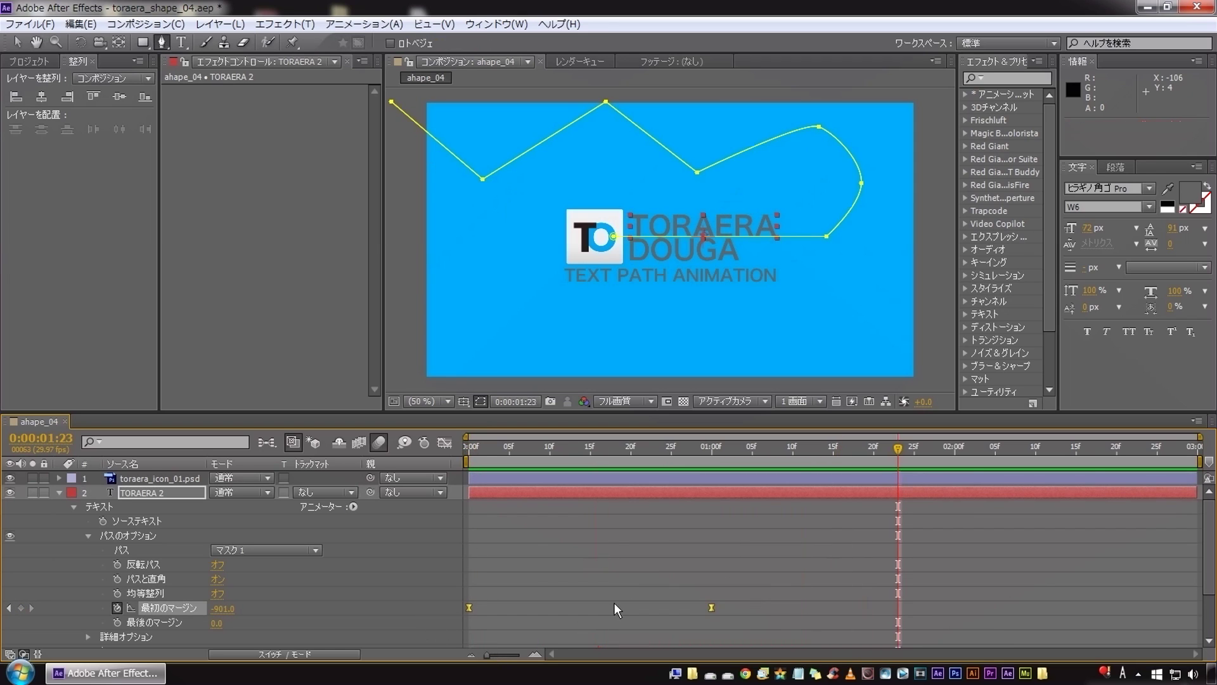
# Preview the TORAERA fly-in animation from the start of the composition.
pyautogui.click(571, 565)
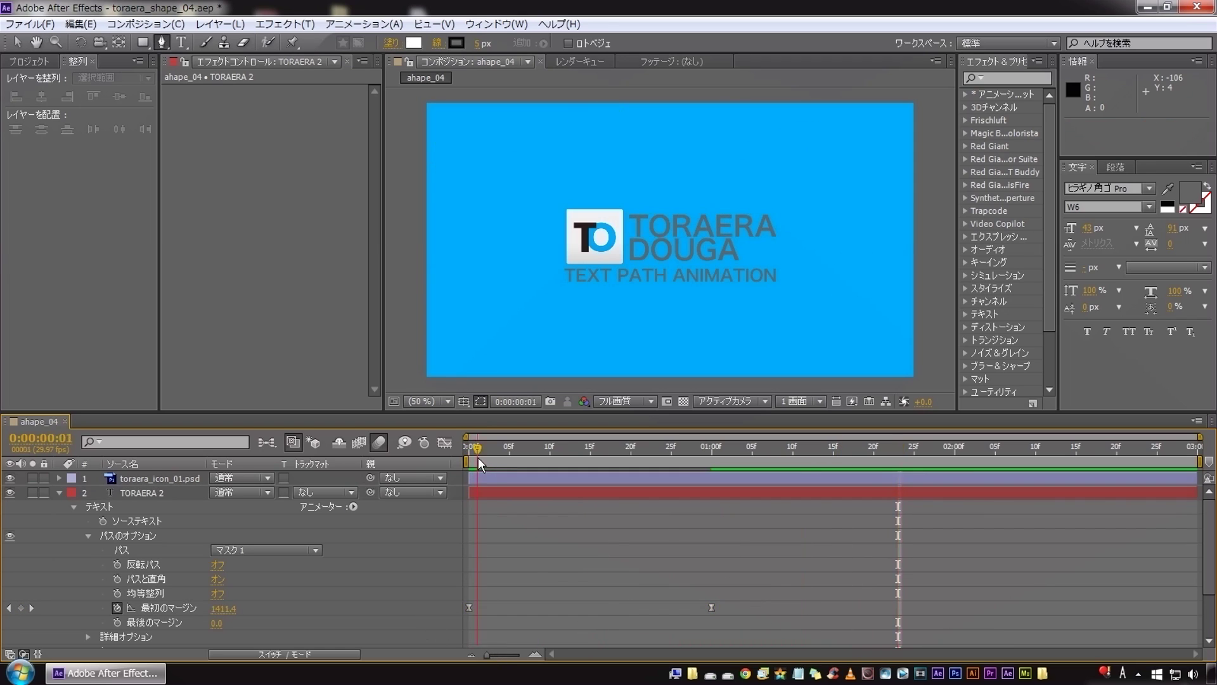
pyautogui.press('Home')
pyautogui.press('space')
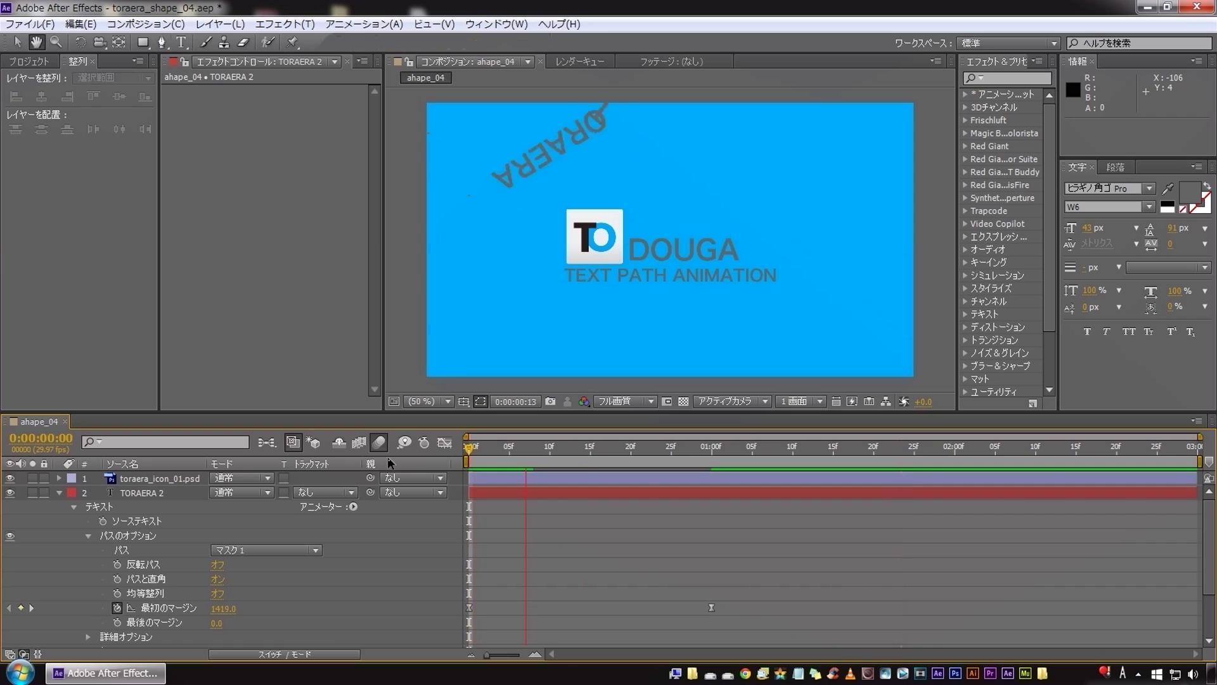
pyautogui.press('space')
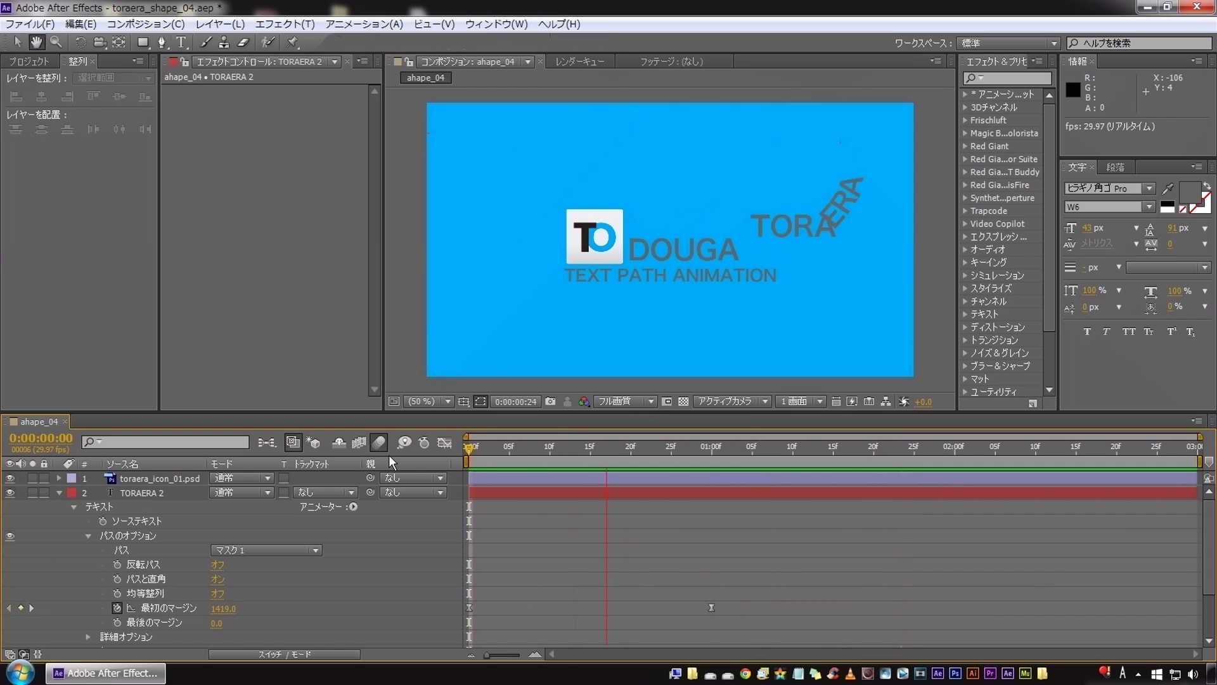
pyautogui.press('space')
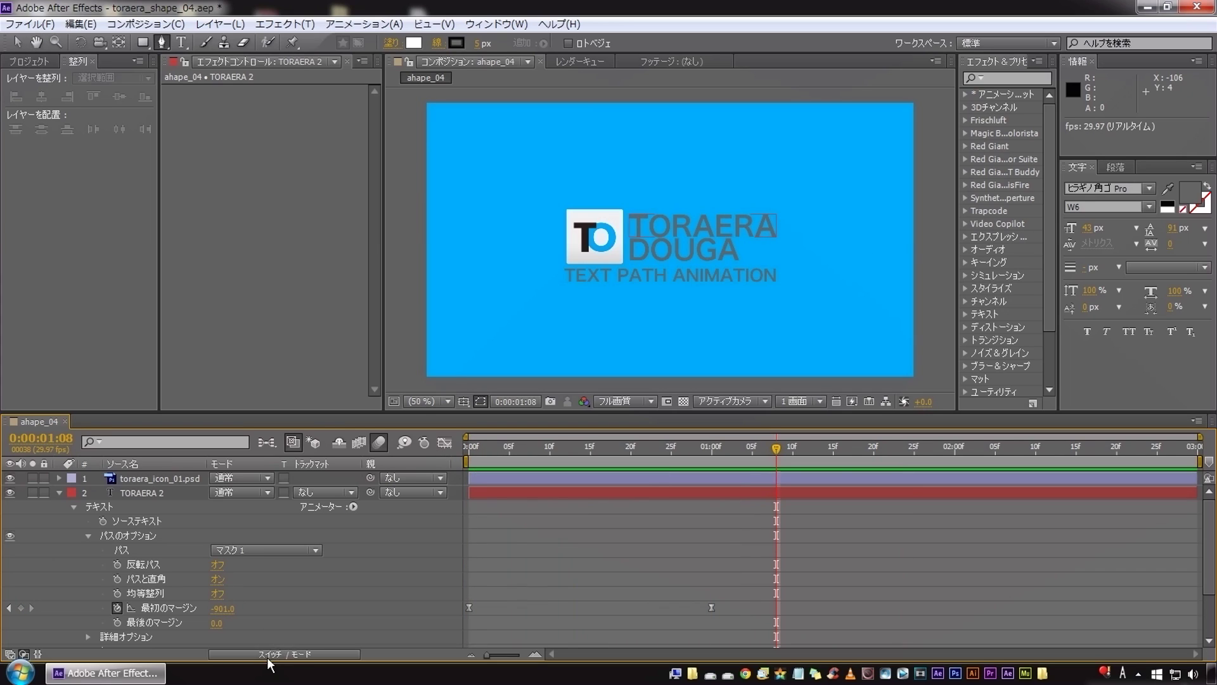
# Enable the Motion Blur switch on TORAERA 2 and preview the blurred fly-in.
pyautogui.click(277, 655)
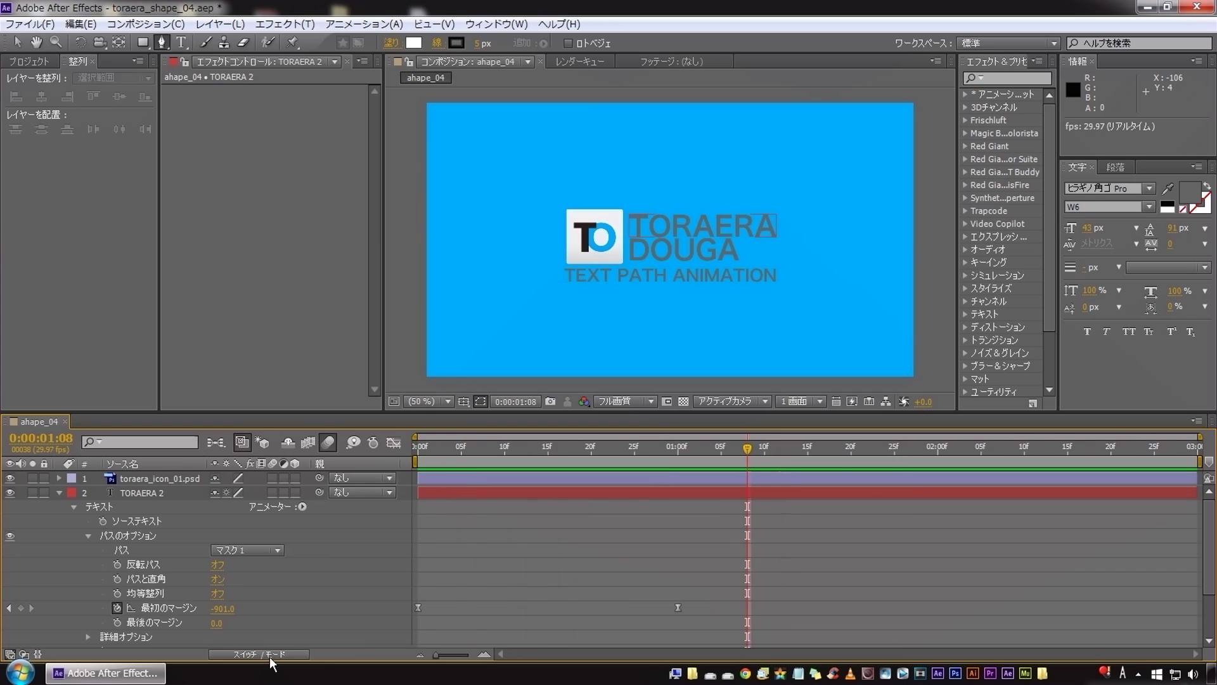
pyautogui.click(273, 493)
pyautogui.press('Home')
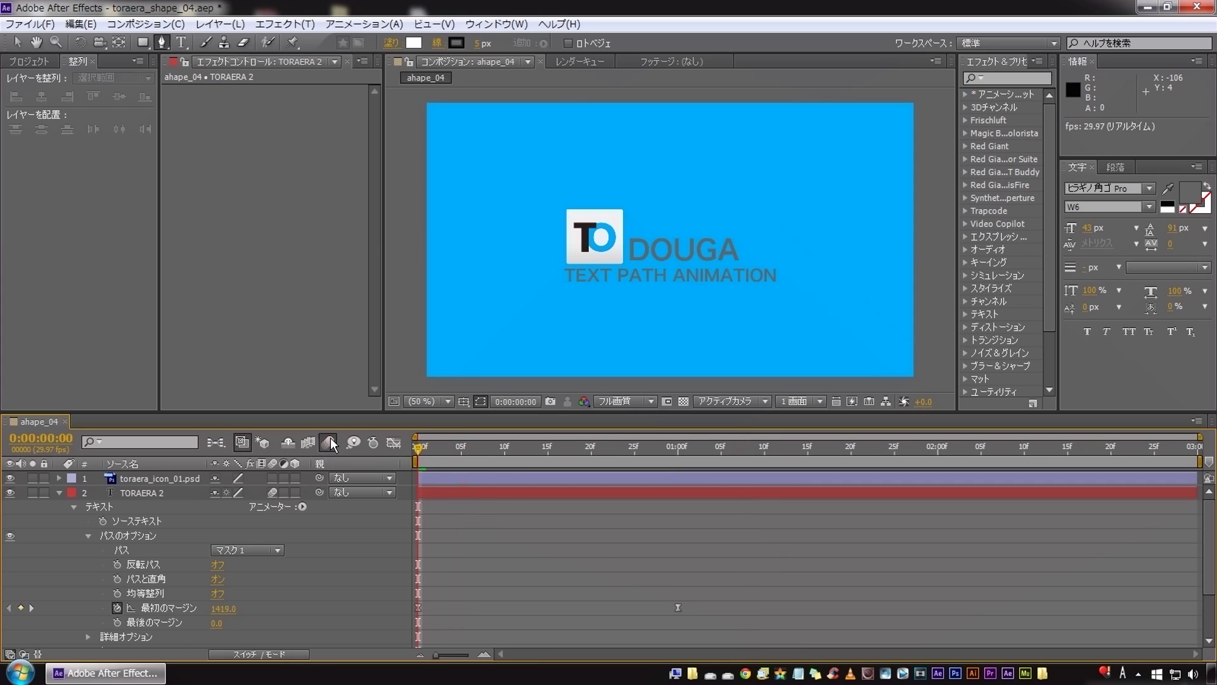
pyautogui.press('space')
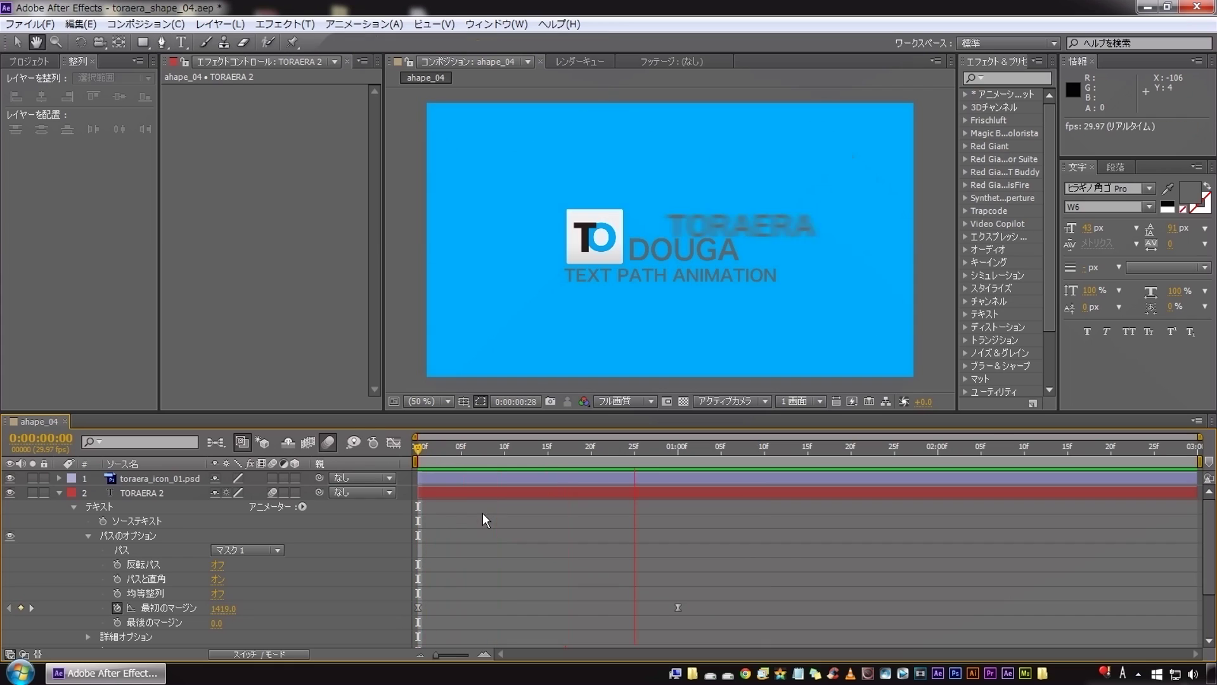
pyautogui.press('g')
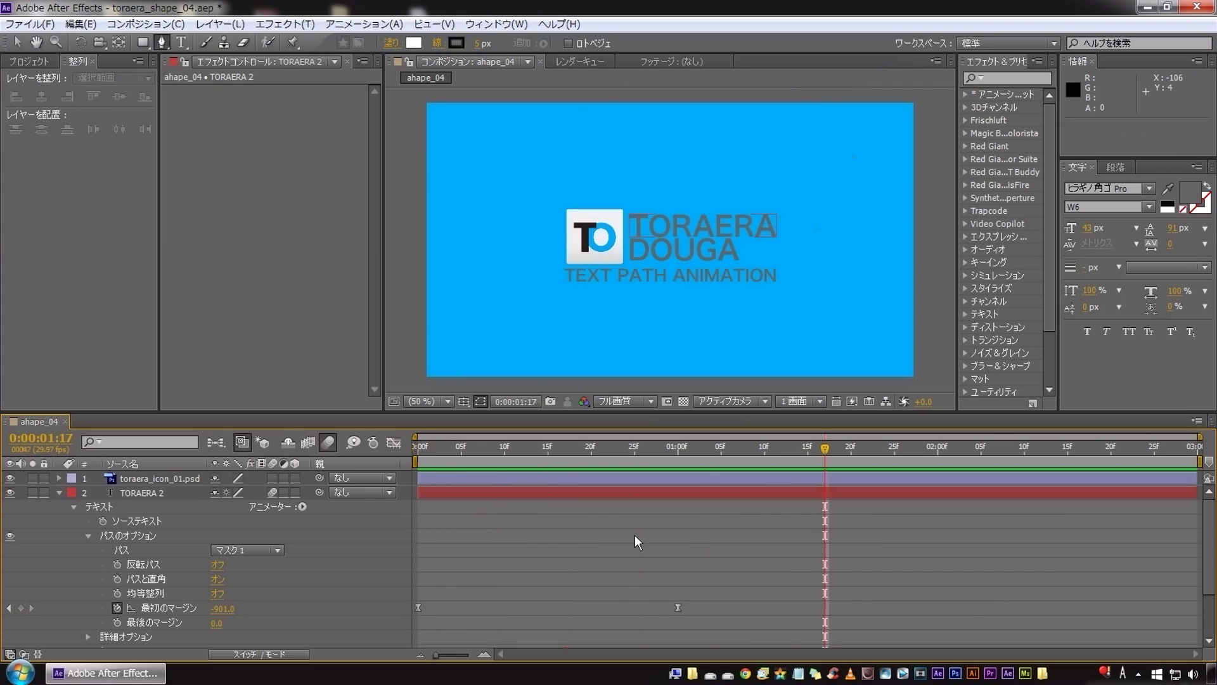
pyautogui.moveTo(634, 448); pyautogui.dragTo(721, 448)
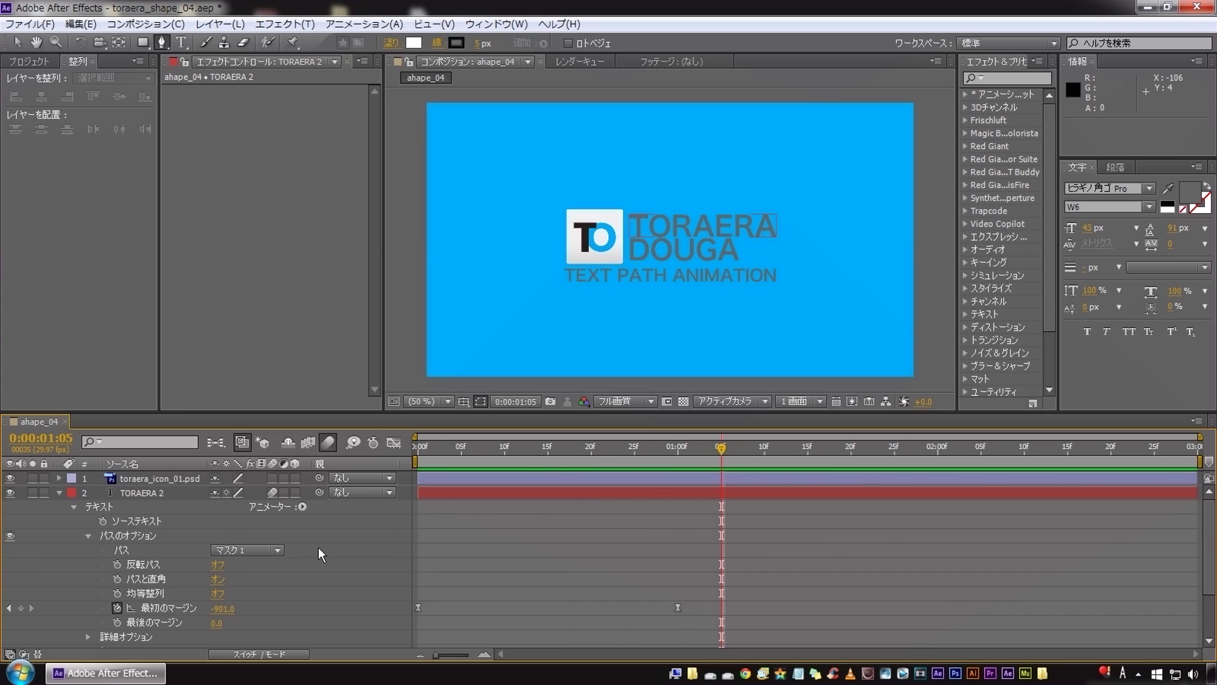
pyautogui.scroll(-2, 318, 547)
pyautogui.scroll(2, 71, 564)
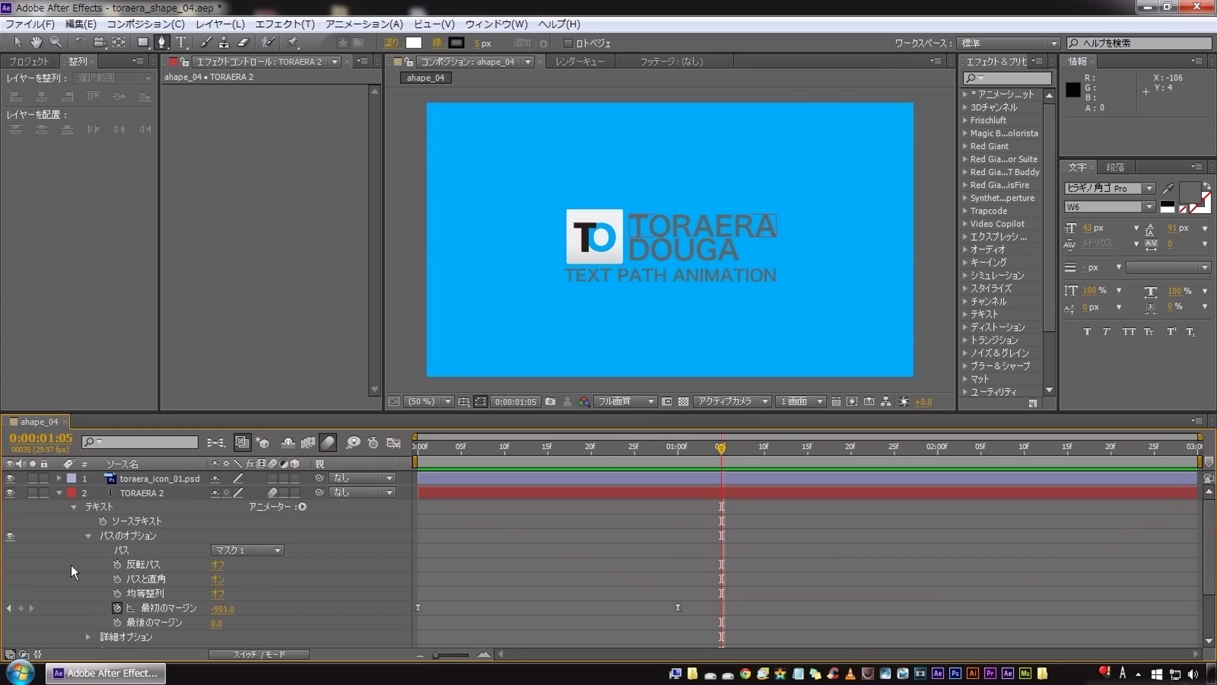
pyautogui.click(59, 492)
# On DOUGA 2, draw an open mask running right, looping down, then exiting past the upper-left corner.
pyautogui.click(145, 507)
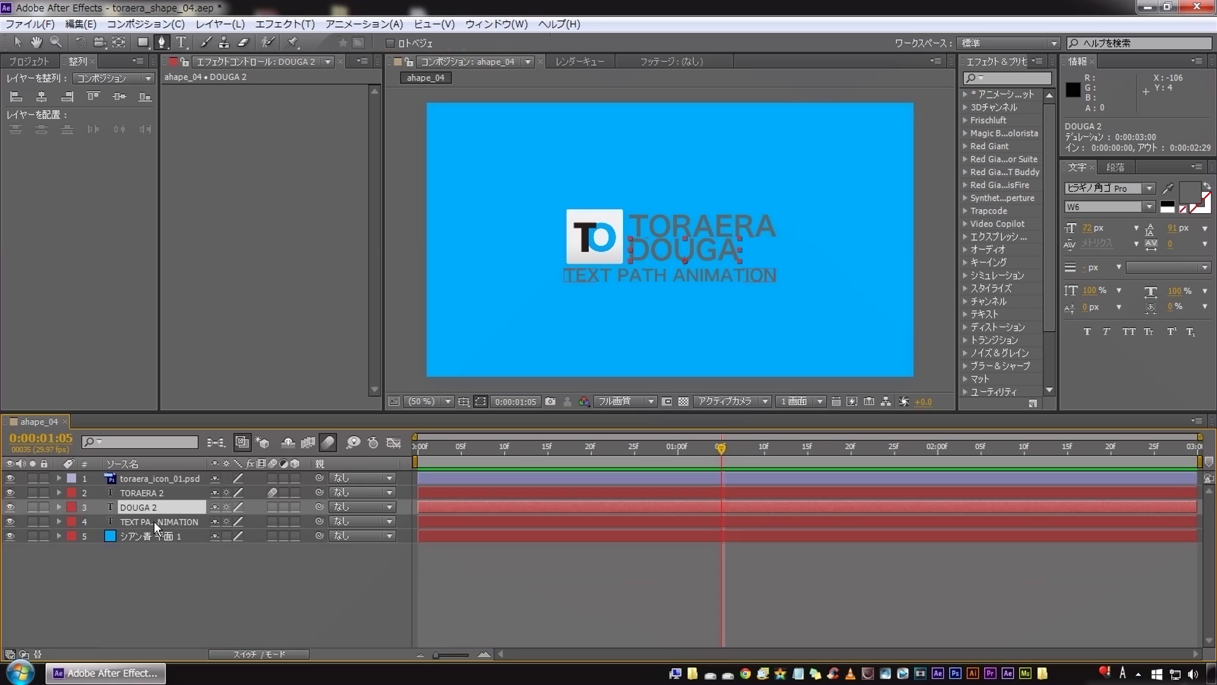
pyautogui.press('Down')
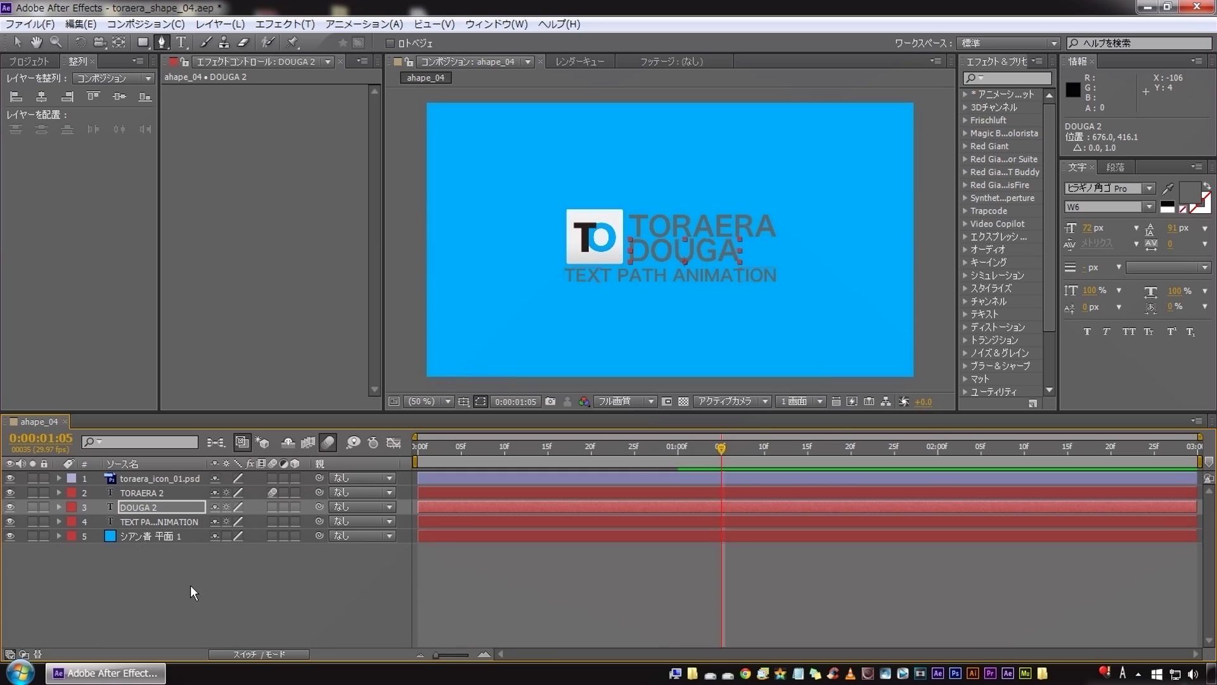
pyautogui.click(91, 574)
pyautogui.click(139, 508)
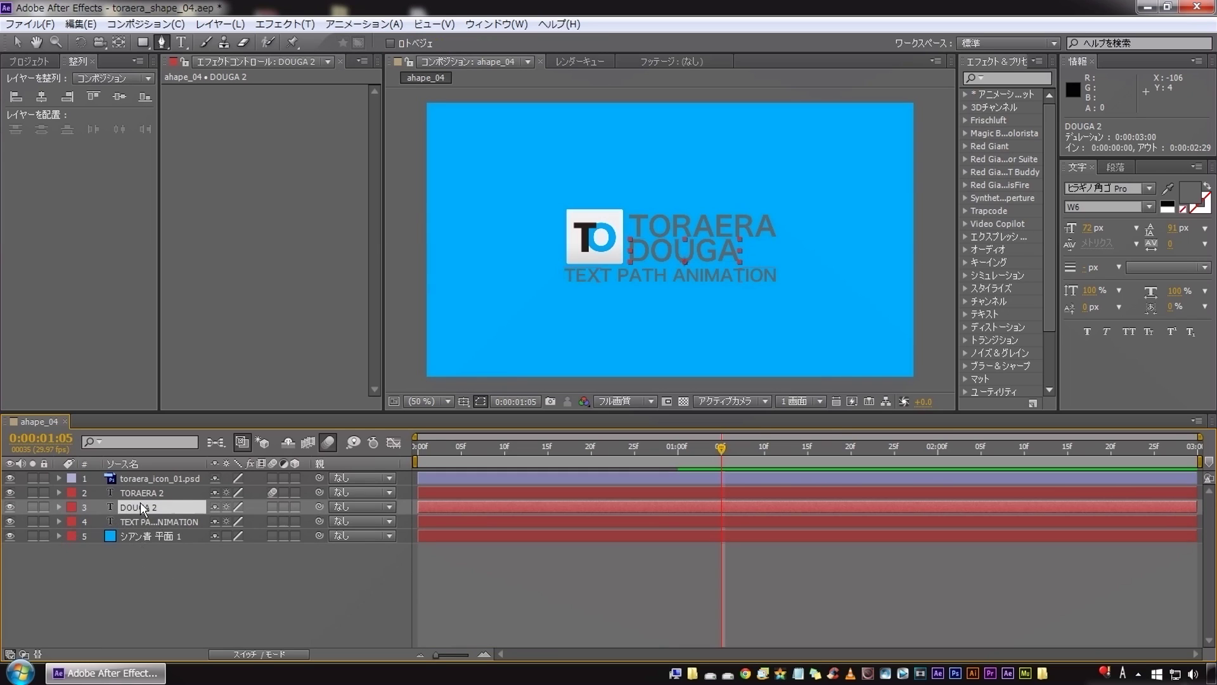
pyautogui.click(605, 261)
pyautogui.click(838, 261)
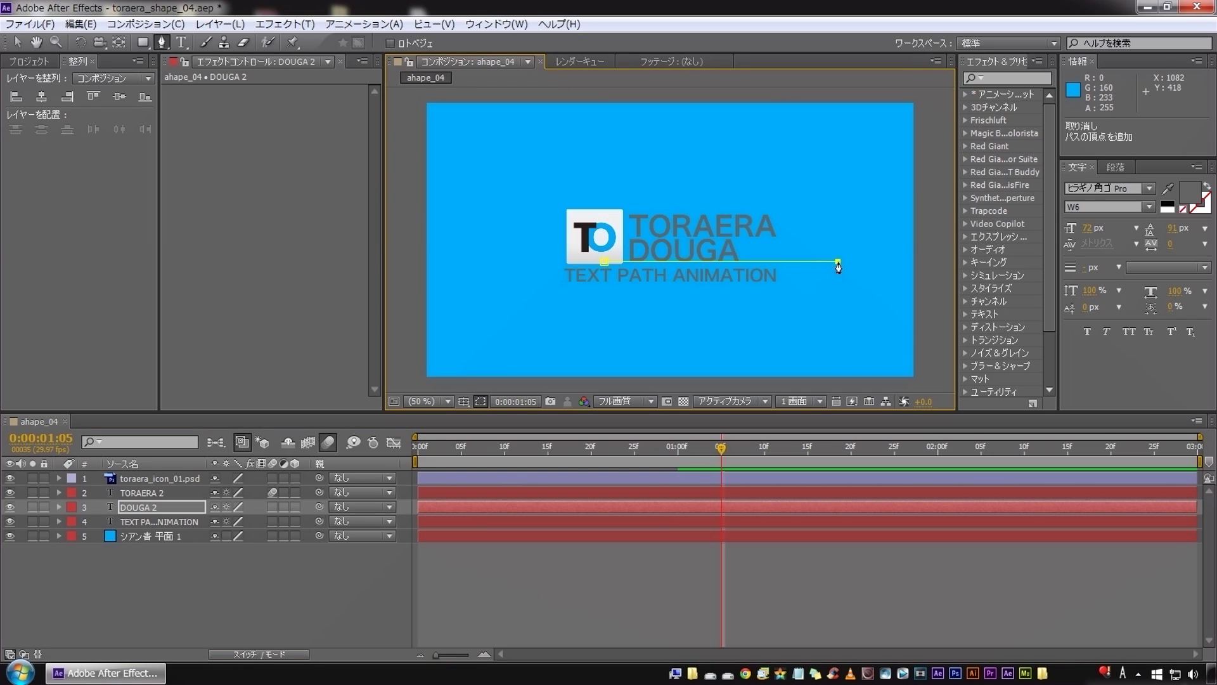
pyautogui.click(864, 292)
pyautogui.moveTo(864, 306); pyautogui.dragTo(830, 333)
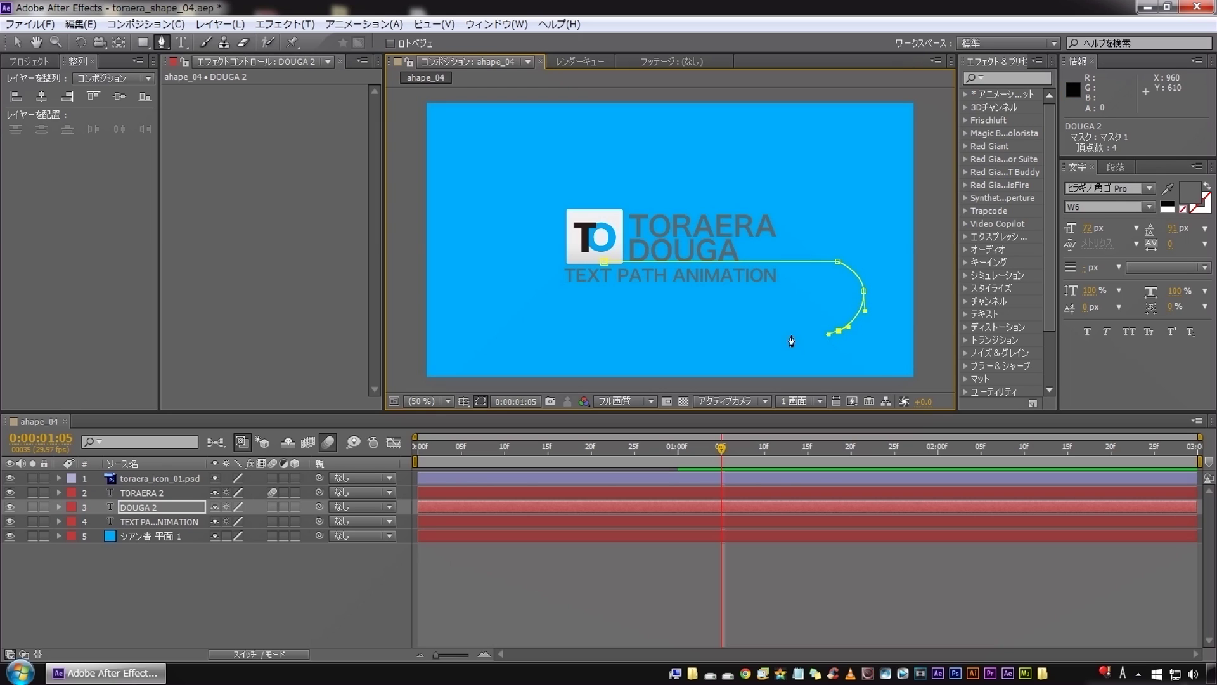
pyautogui.click(742, 292)
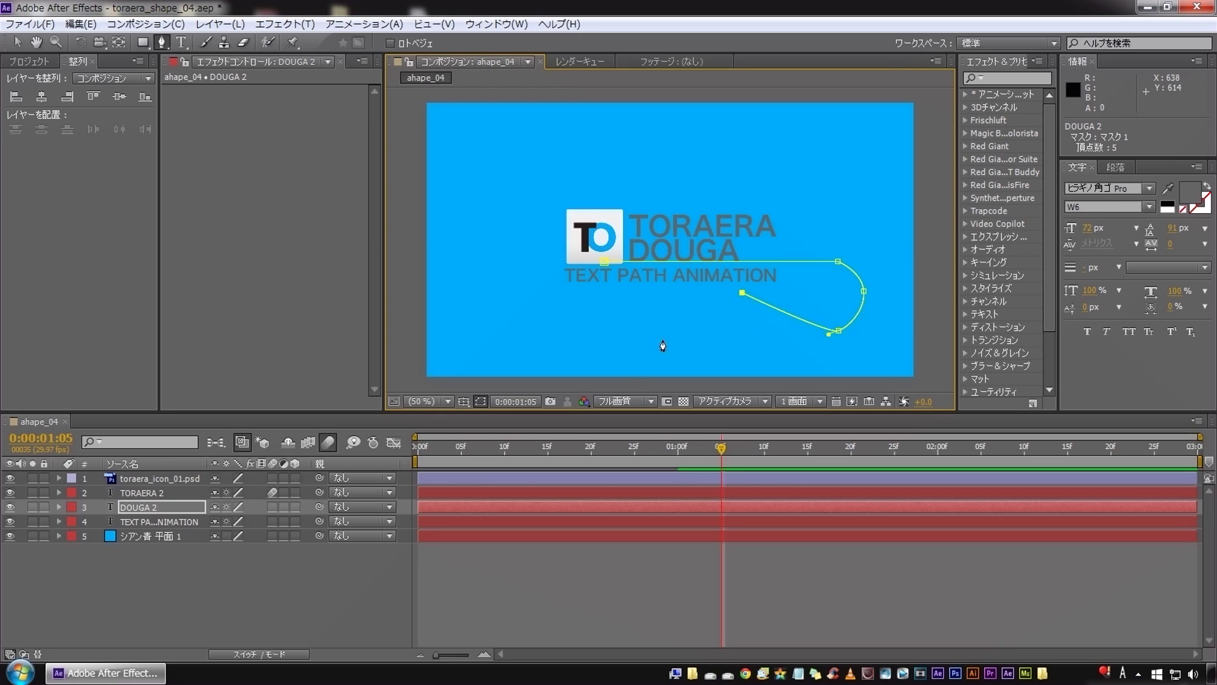
pyautogui.click(615, 376)
pyautogui.click(393, 177)
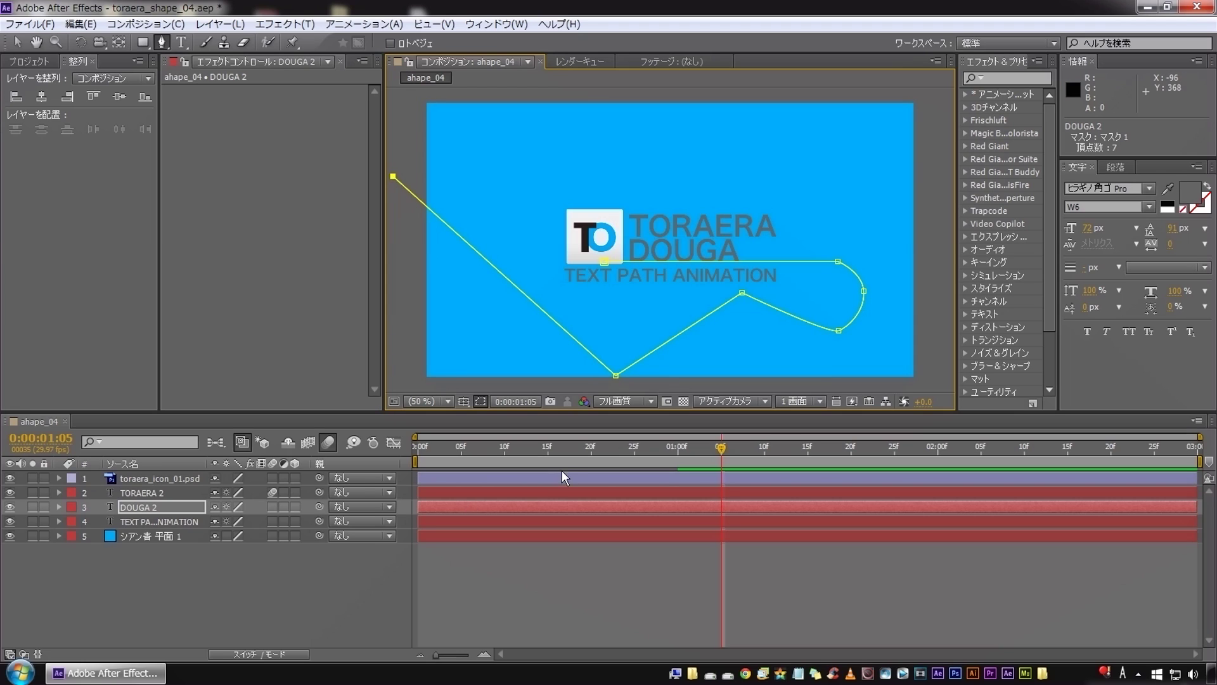
pyautogui.click(142, 508)
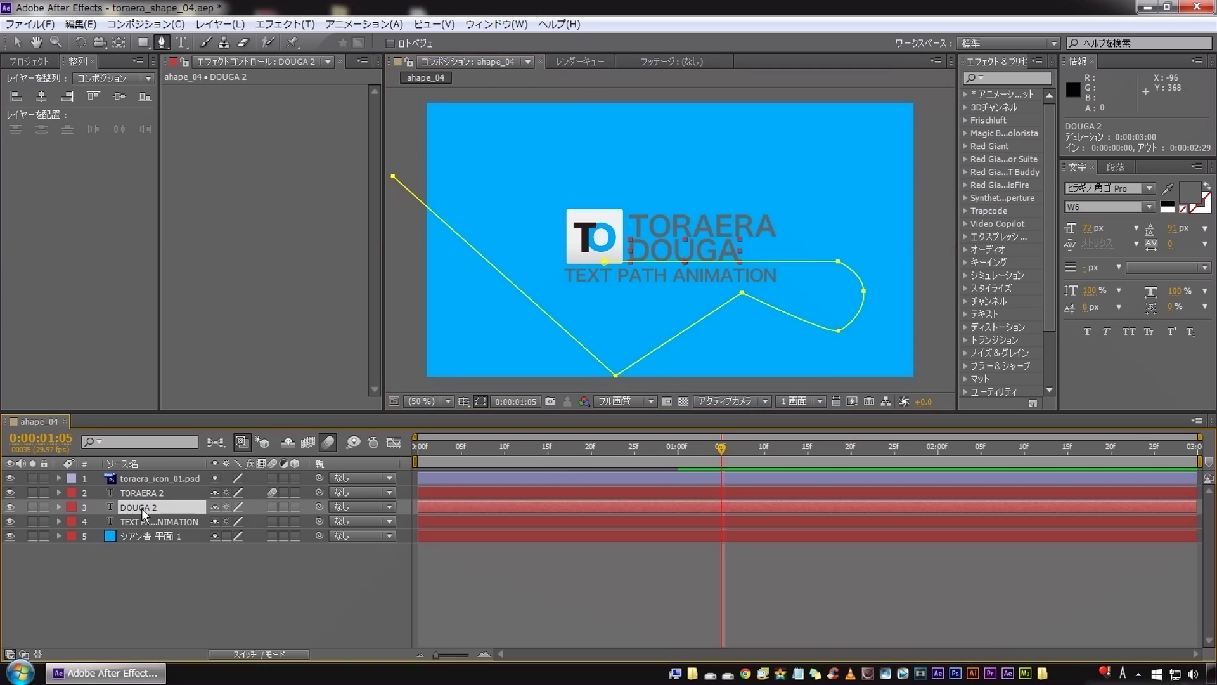
# Set DOUGA 2's Text > Path Options path to Mask 1.
pyautogui.click(58, 507)
pyautogui.click(96, 536)
pyautogui.click(81, 521)
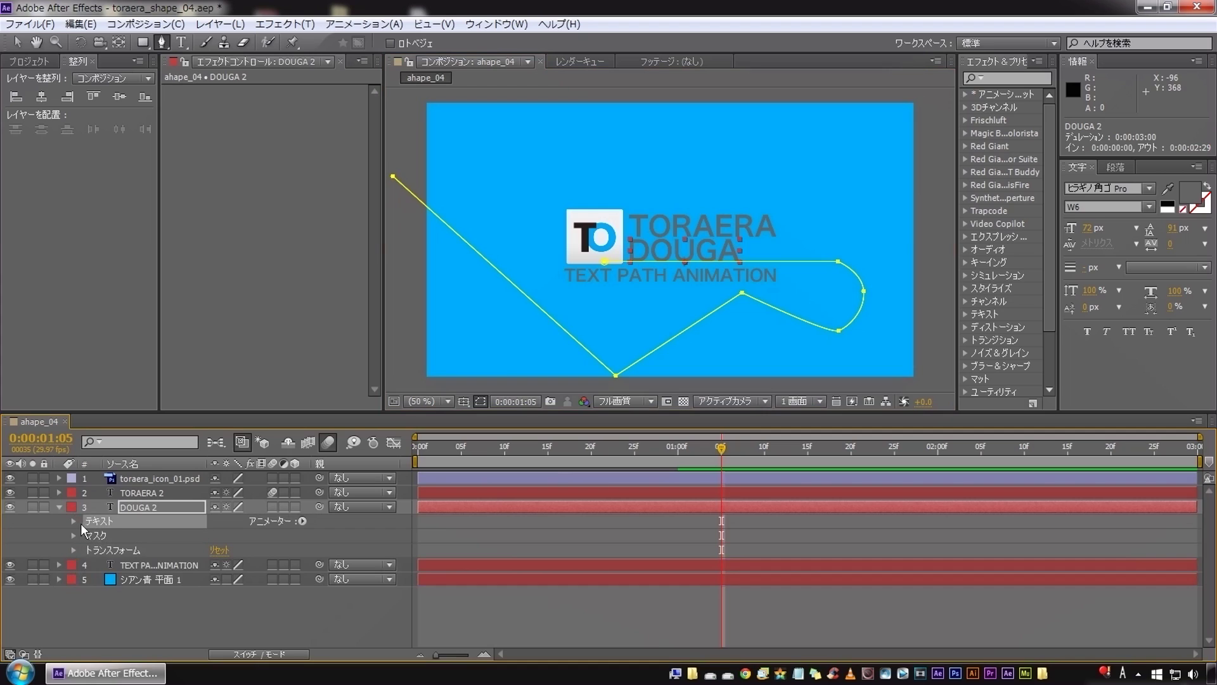
pyautogui.click(73, 522)
pyautogui.click(126, 549)
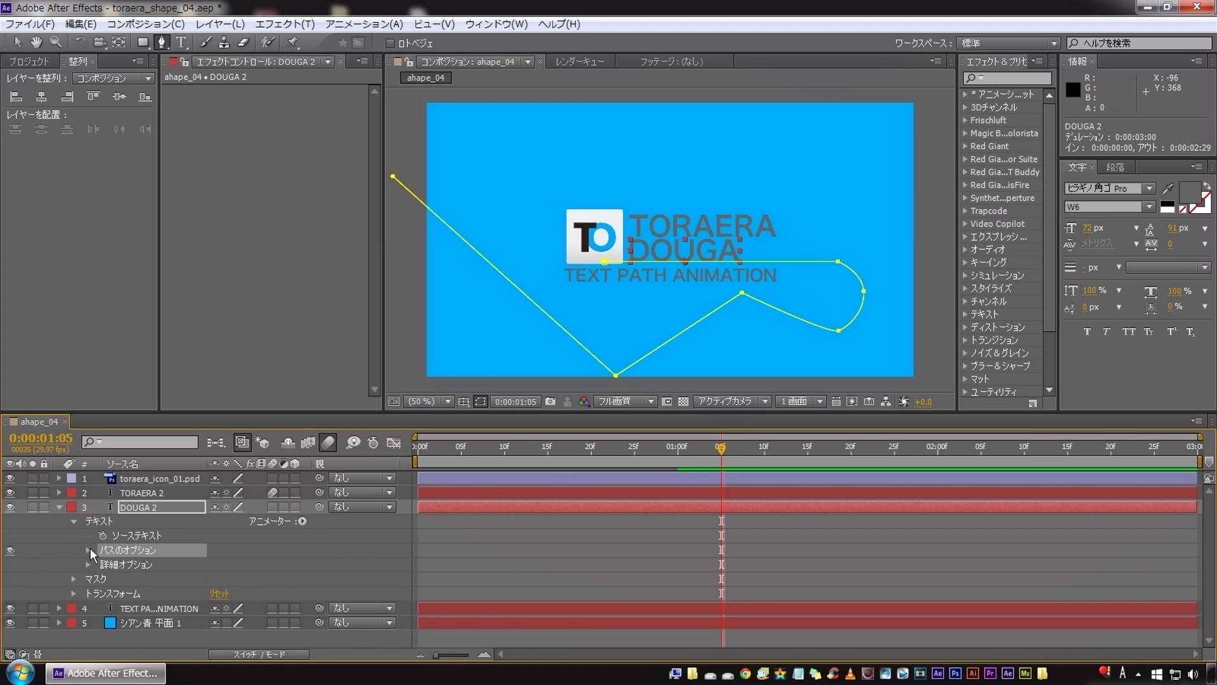
pyautogui.click(88, 550)
pyautogui.click(244, 565)
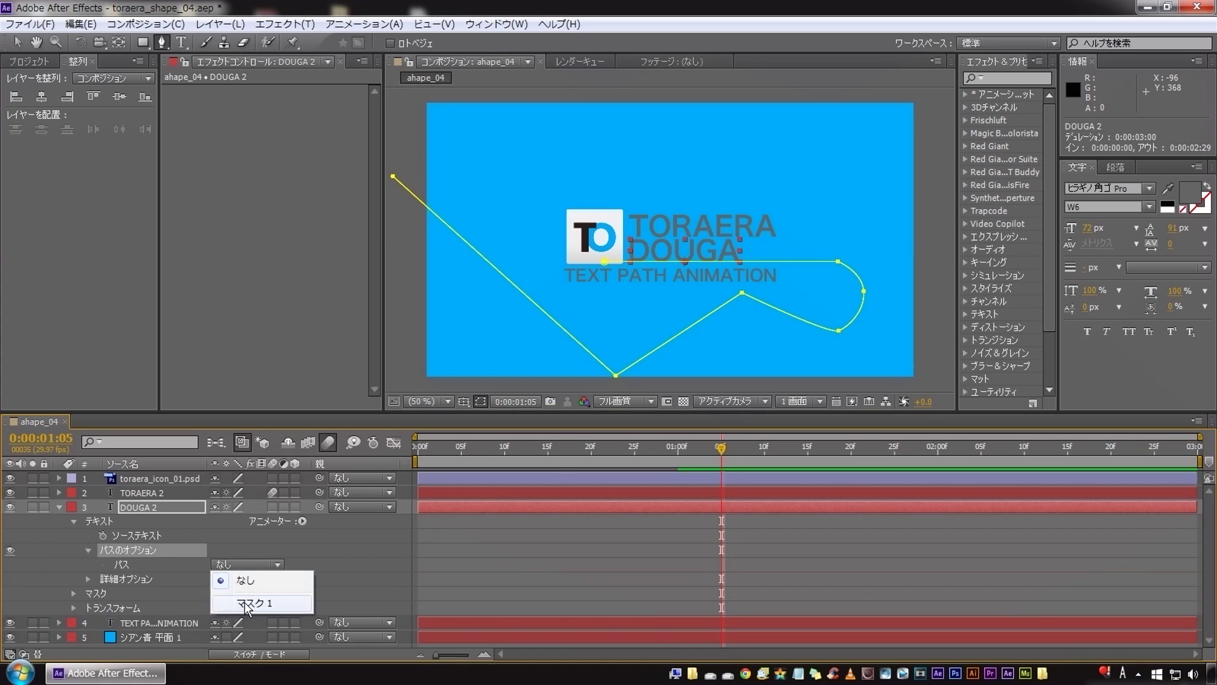
pyautogui.click(247, 602)
# Keyframe DOUGA 2's First Margin at -945 at 1:05 and 1255 at frame 0.
pyautogui.moveTo(216, 622)
pyautogui.mouseDown()
pyautogui.moveTo(234, 619)
pyautogui.moveTo(212, 621)
pyautogui.mouseUp()
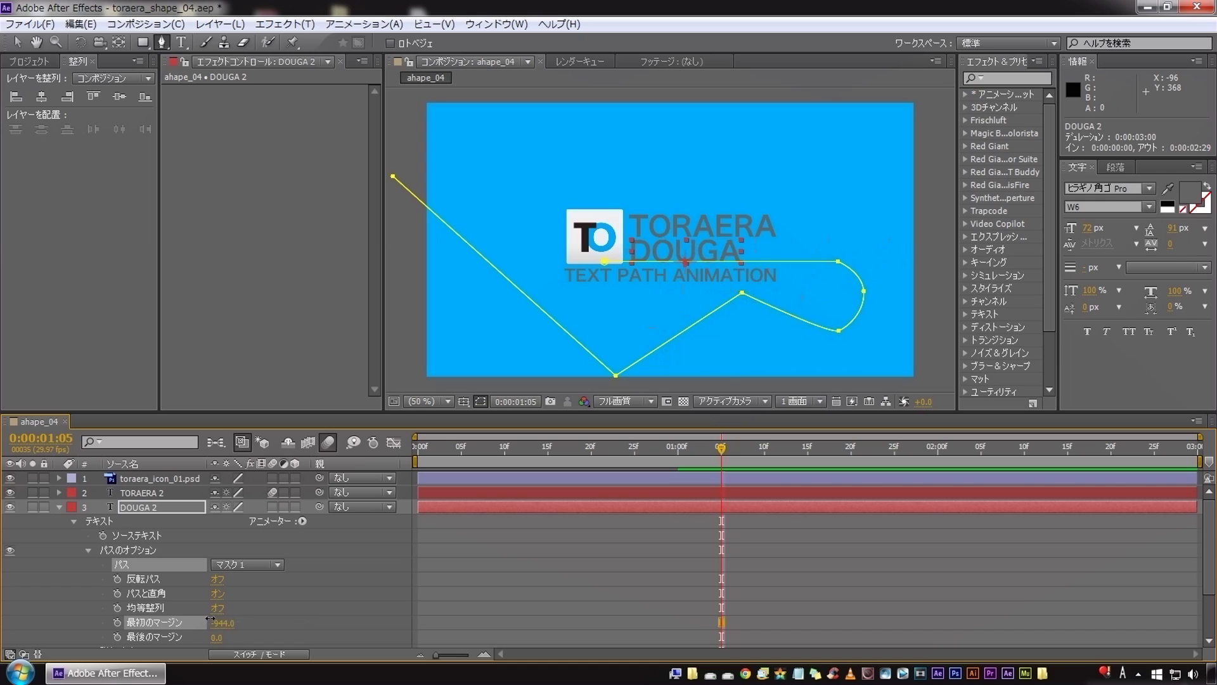
pyautogui.click(227, 623)
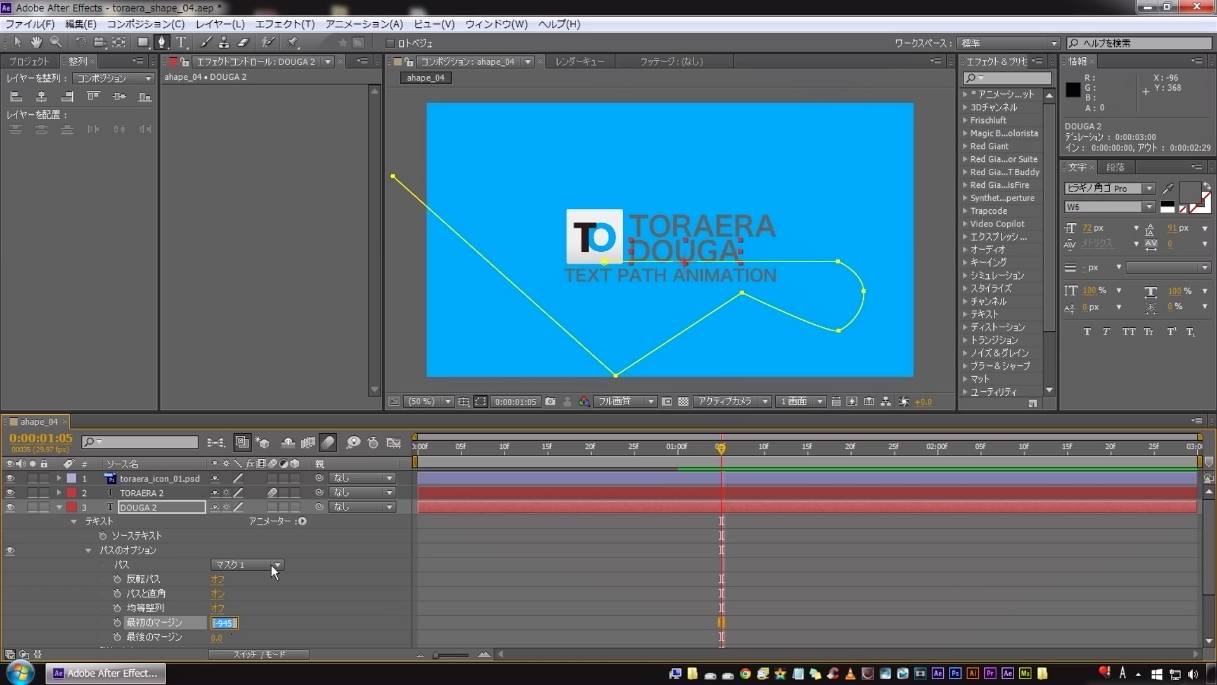
pyautogui.click(81, 634)
pyautogui.click(117, 623)
pyautogui.press('Home')
pyautogui.moveTo(230, 629); pyautogui.dragTo(379, 612)
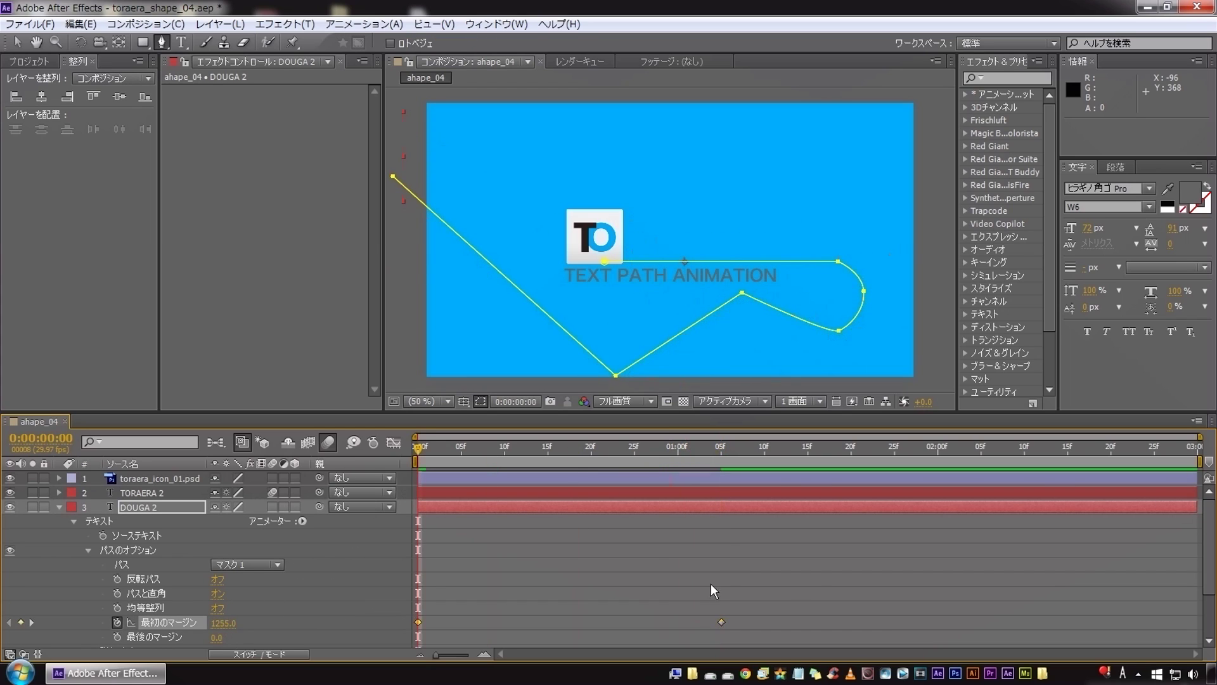
# Preview from 0:00:00:00 as DOUGA slides along its path and settles under TORAERA.
pyautogui.moveTo(718, 587); pyautogui.dragTo(393, 637)
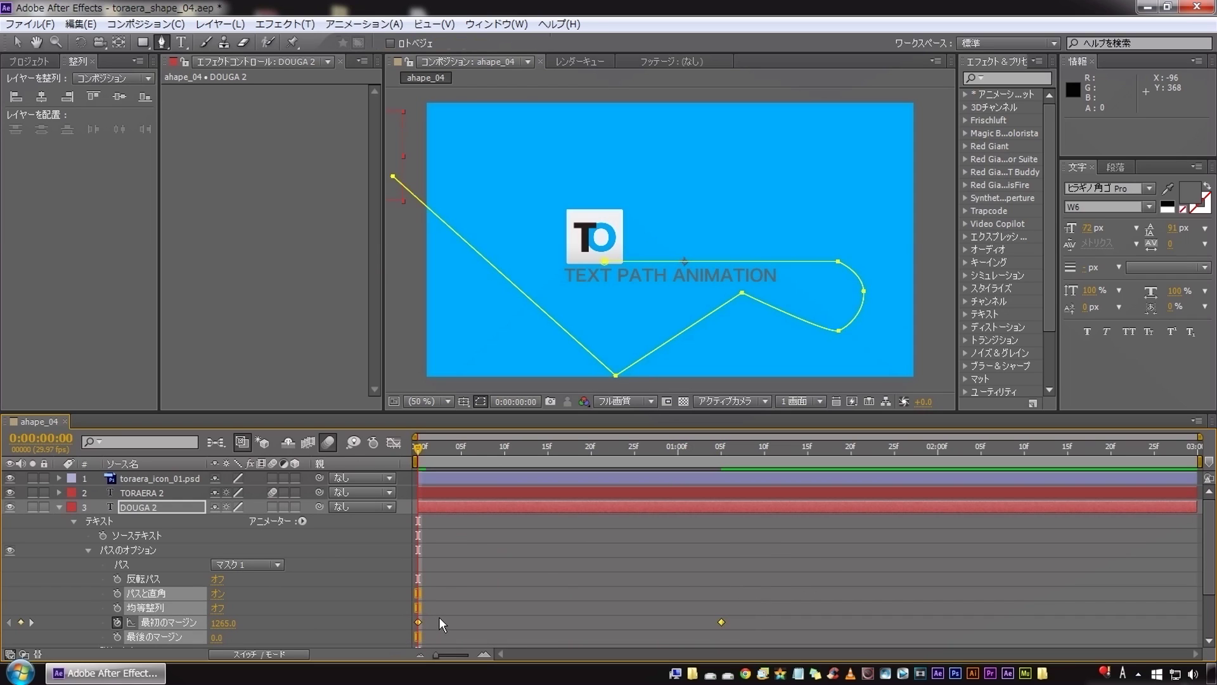
pyautogui.click(542, 568)
pyautogui.press('space')
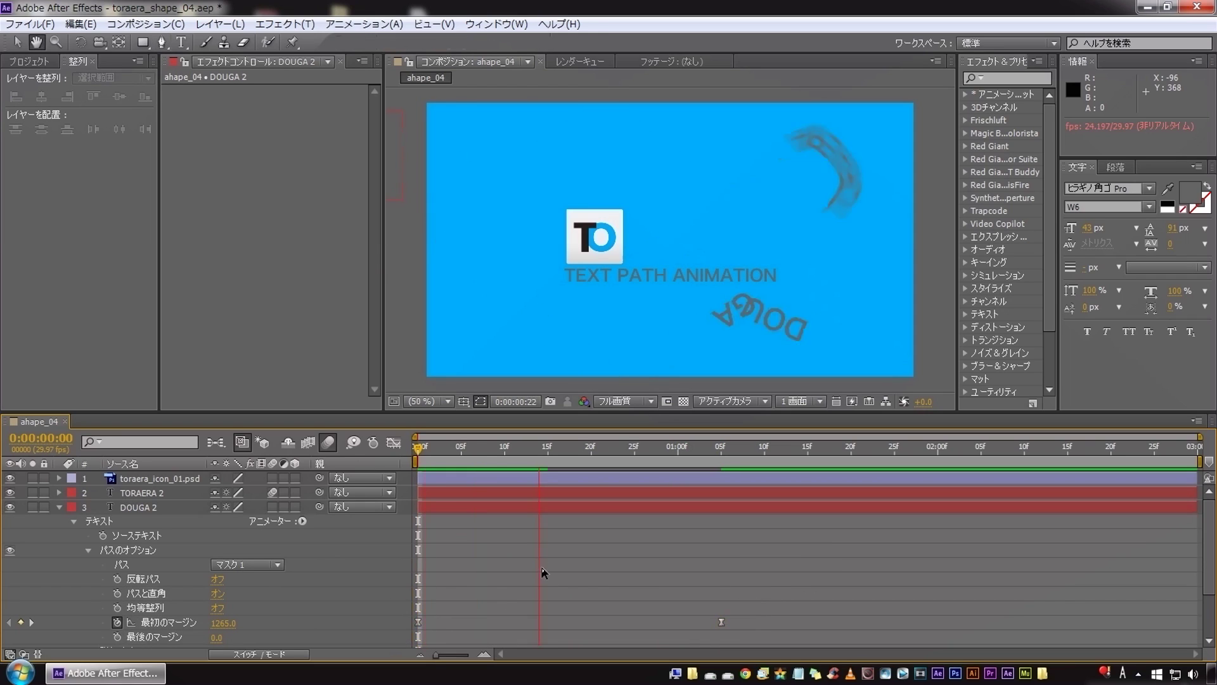
pyautogui.press('g')
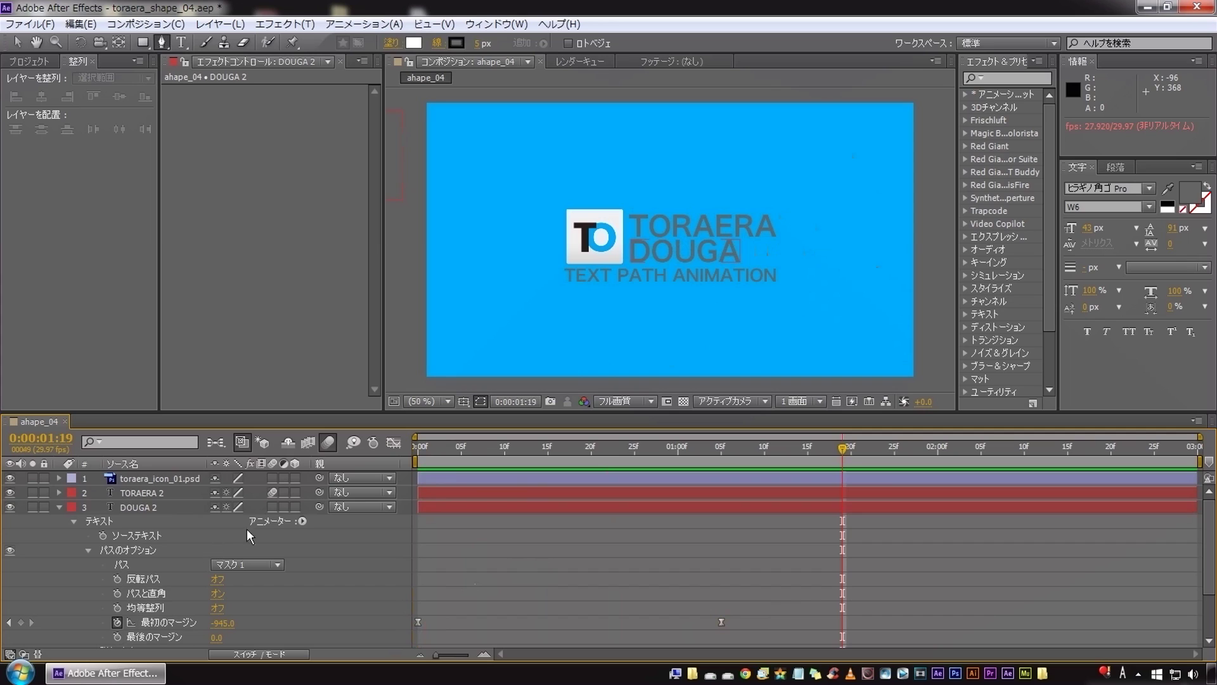
pyautogui.moveTo(463, 447); pyautogui.dragTo(418, 448)
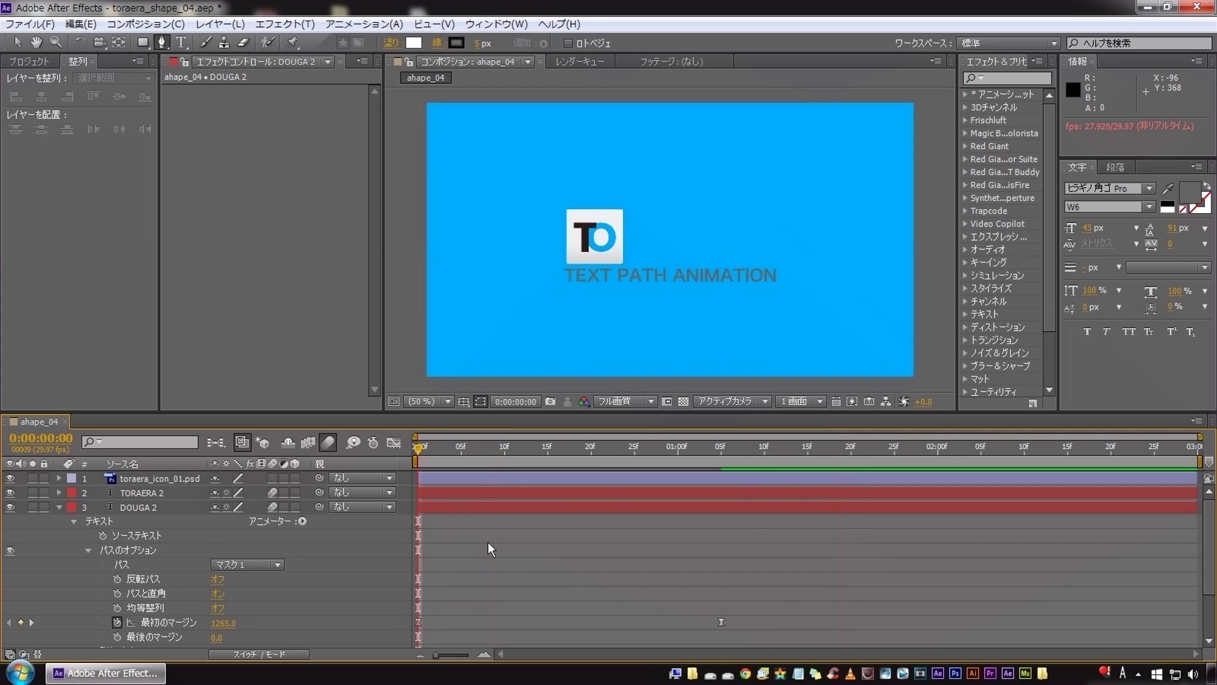
pyautogui.press('h')
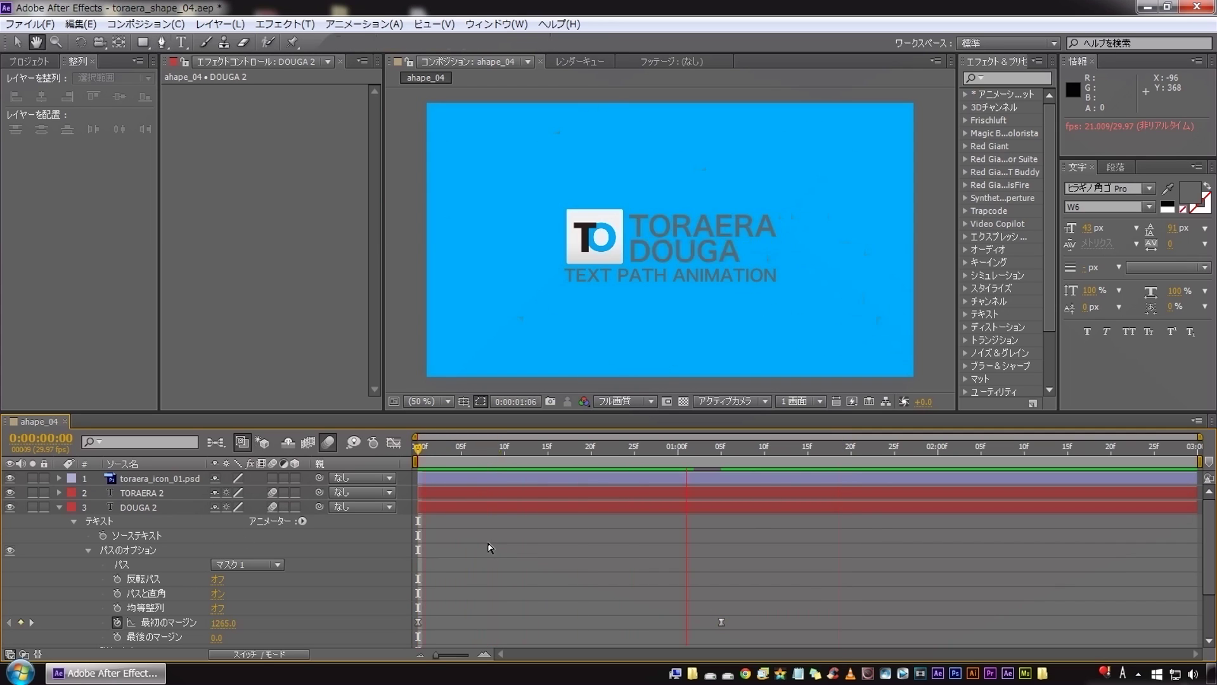
pyautogui.press('g')
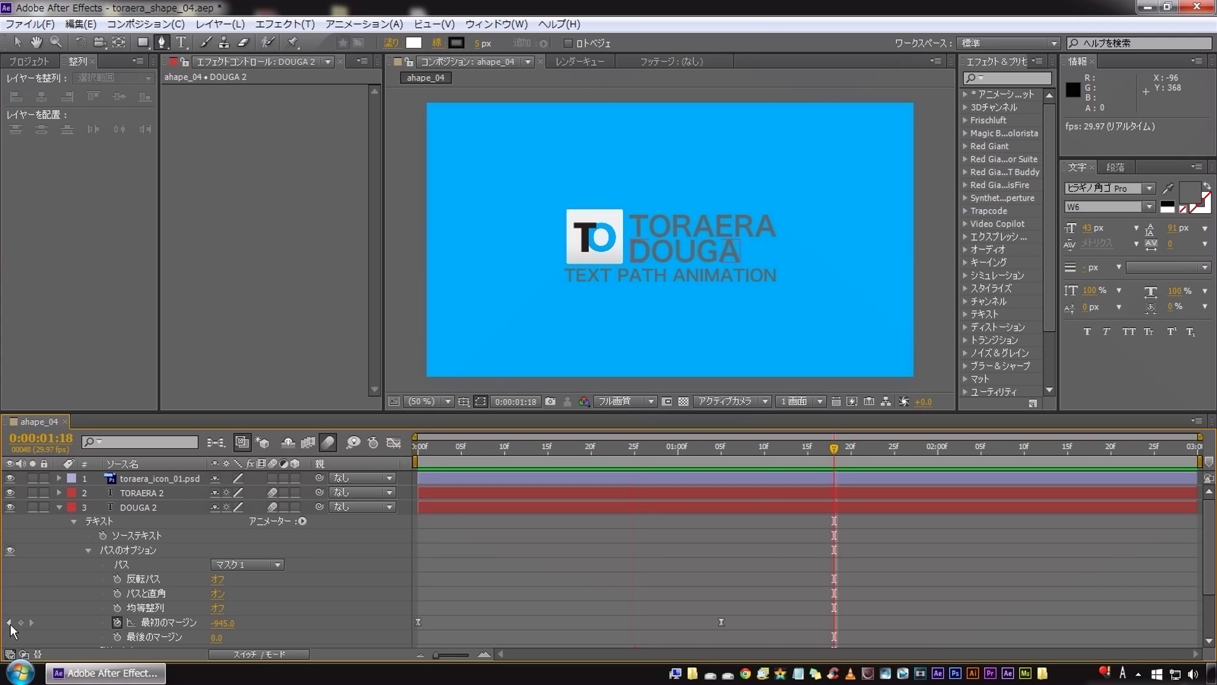
pyautogui.scroll(2, 688, 252)
# Change DOUGA 2's 1:05 First Margin keyframe to -949, then fit the whole frame in the viewer.
pyautogui.scroll(2, 688, 252)
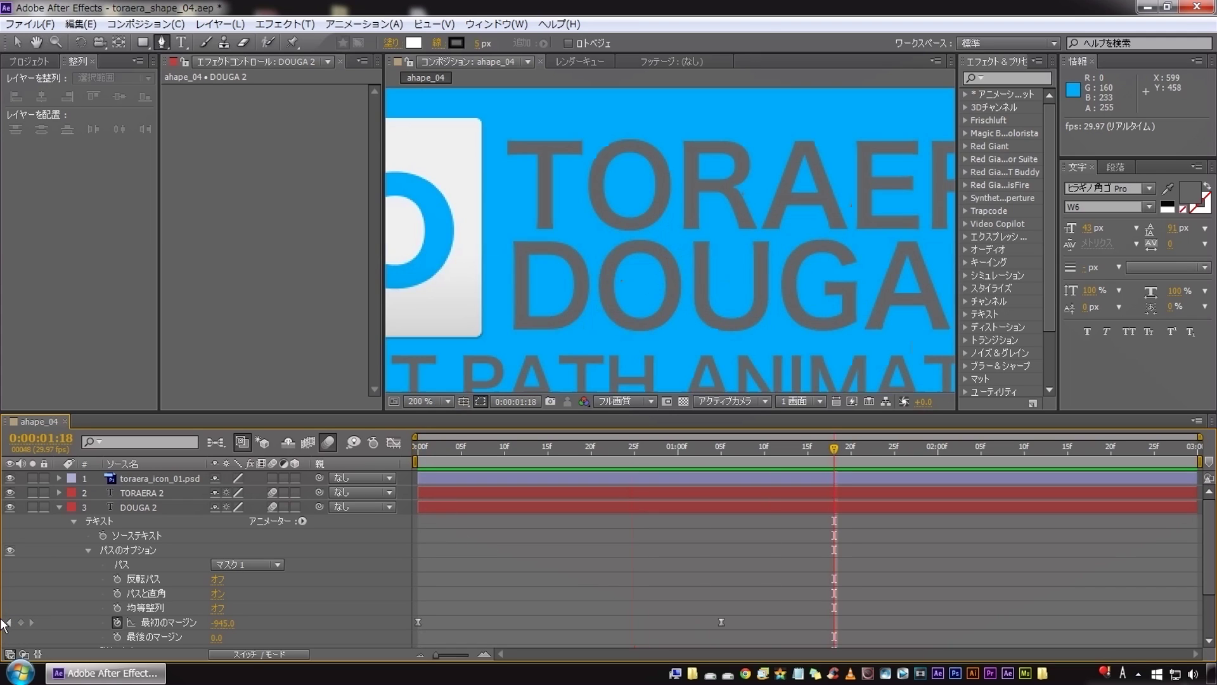
pyautogui.click(8, 622)
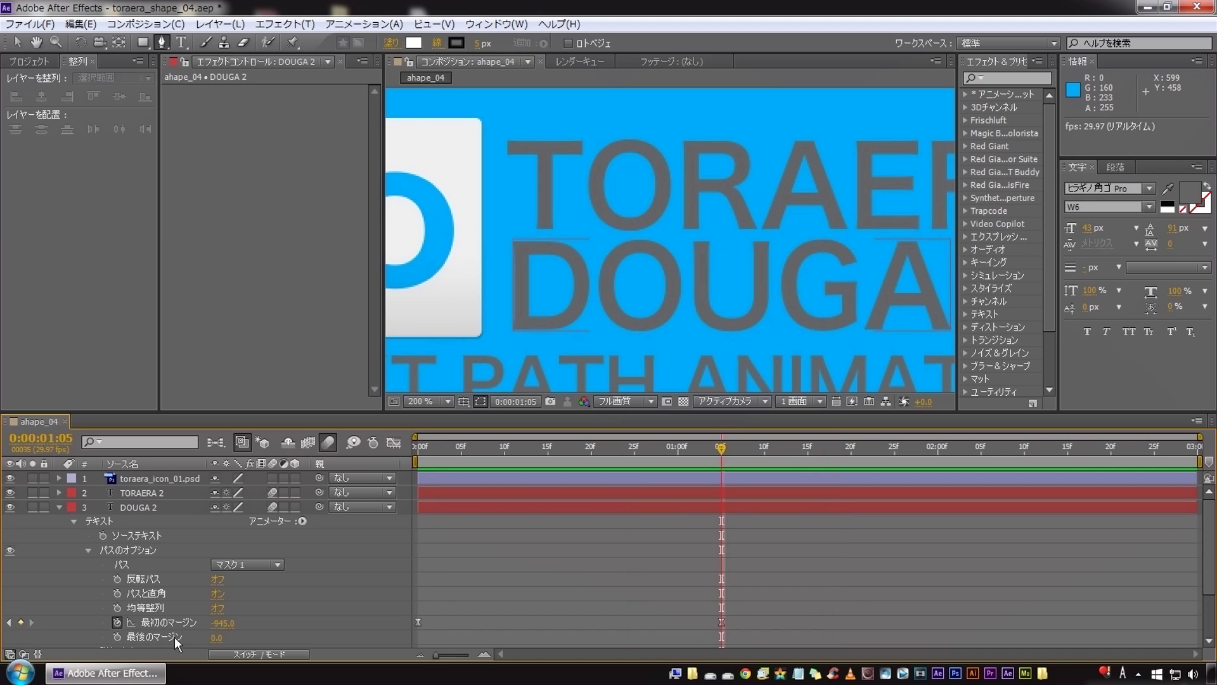
pyautogui.click(222, 622)
pyautogui.press('Down')
pyautogui.press('Down')
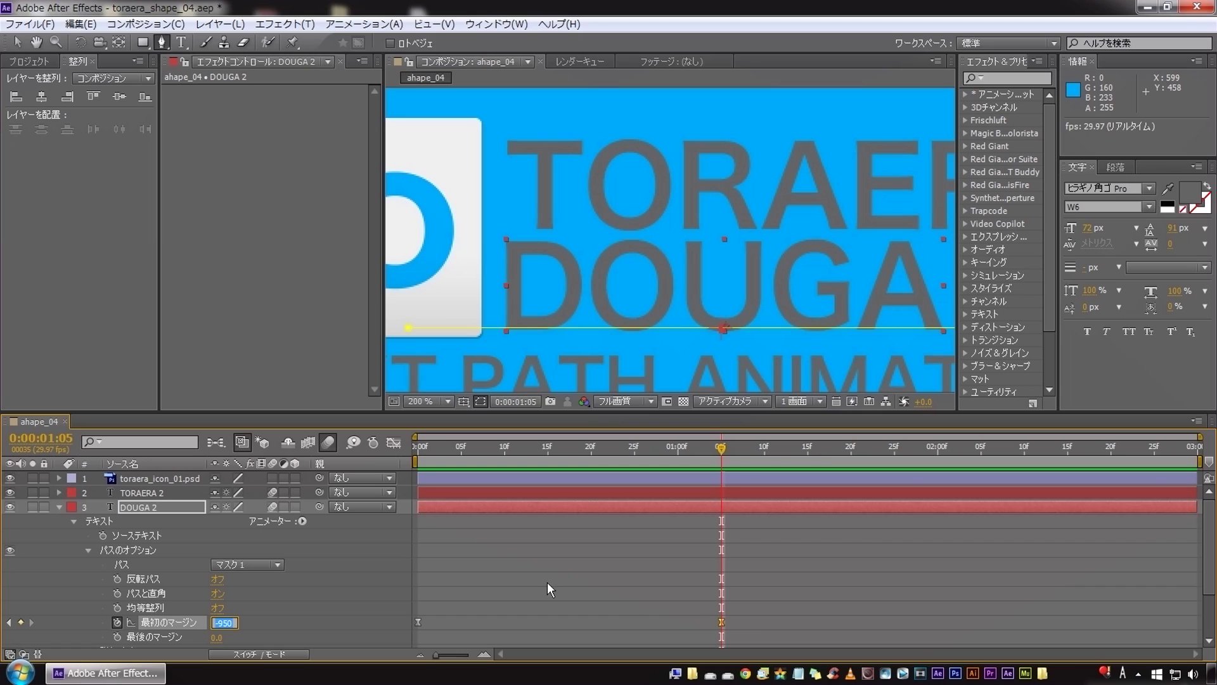
pyautogui.click(546, 582)
pyautogui.hotkey('ctrl', 'z')
pyautogui.click(547, 577)
pyautogui.click(418, 401)
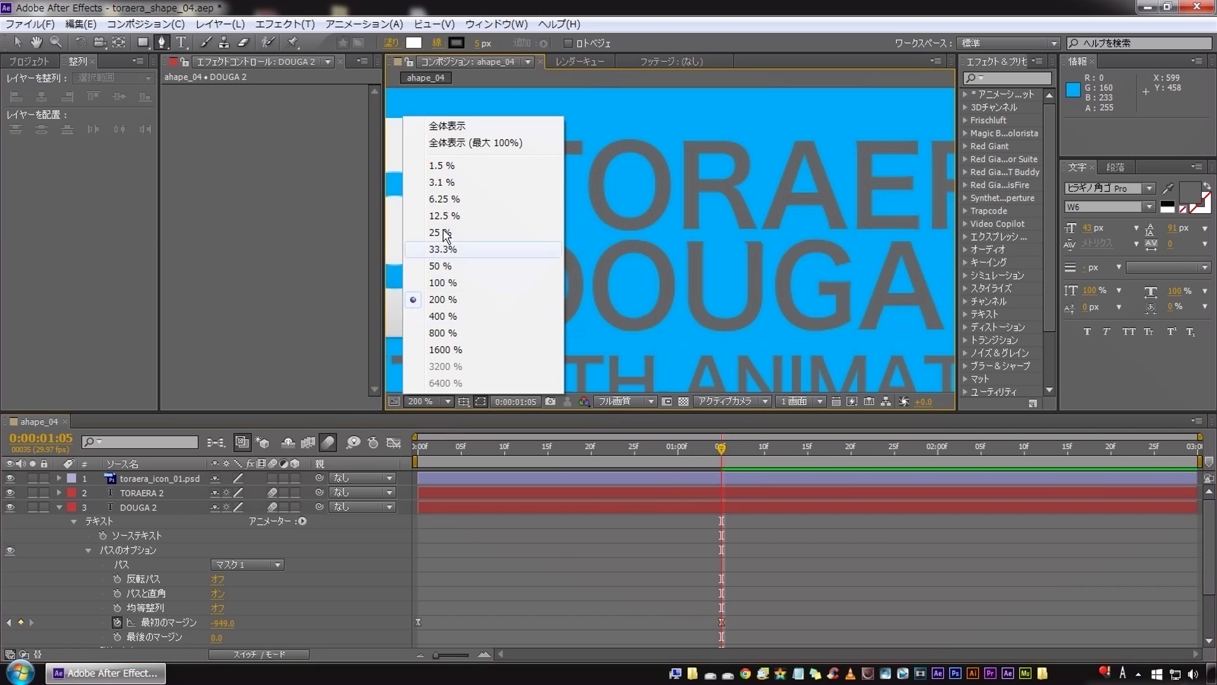
pyautogui.click(448, 126)
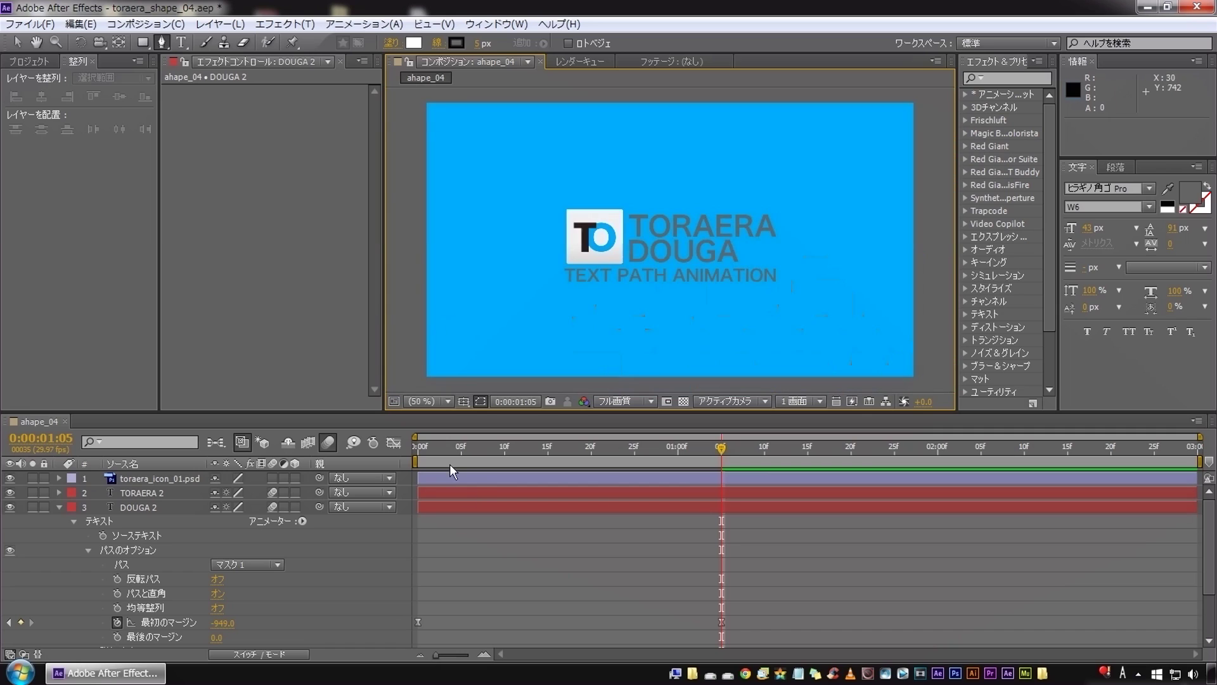
# Select TEXT PATH ANIMATION and start its mask with a straight segment beneath the text.
pyautogui.click(61, 506)
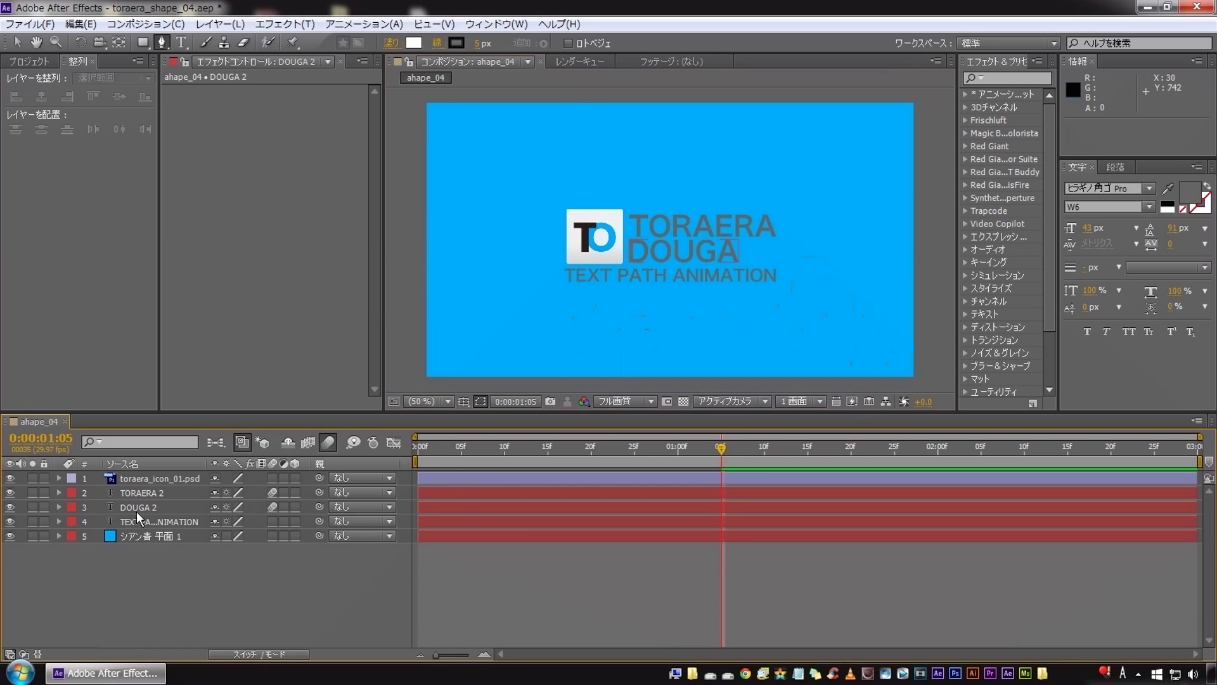
pyautogui.click(136, 521)
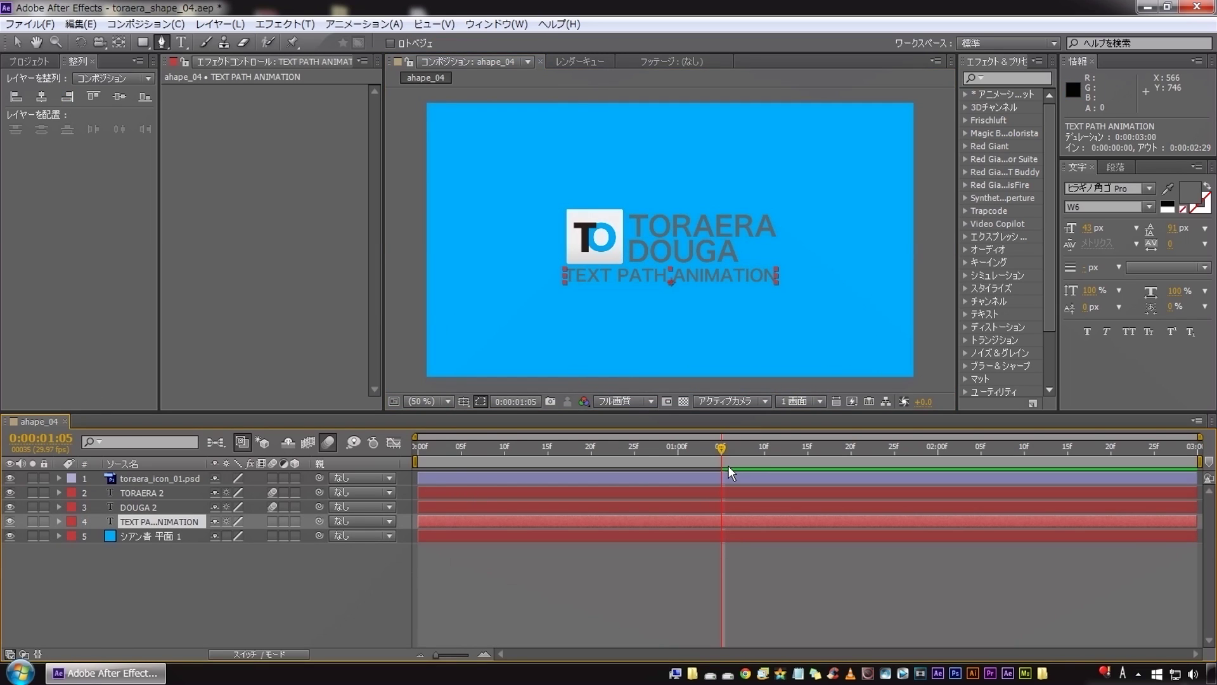
pyautogui.moveTo(536, 454); pyautogui.dragTo(729, 458)
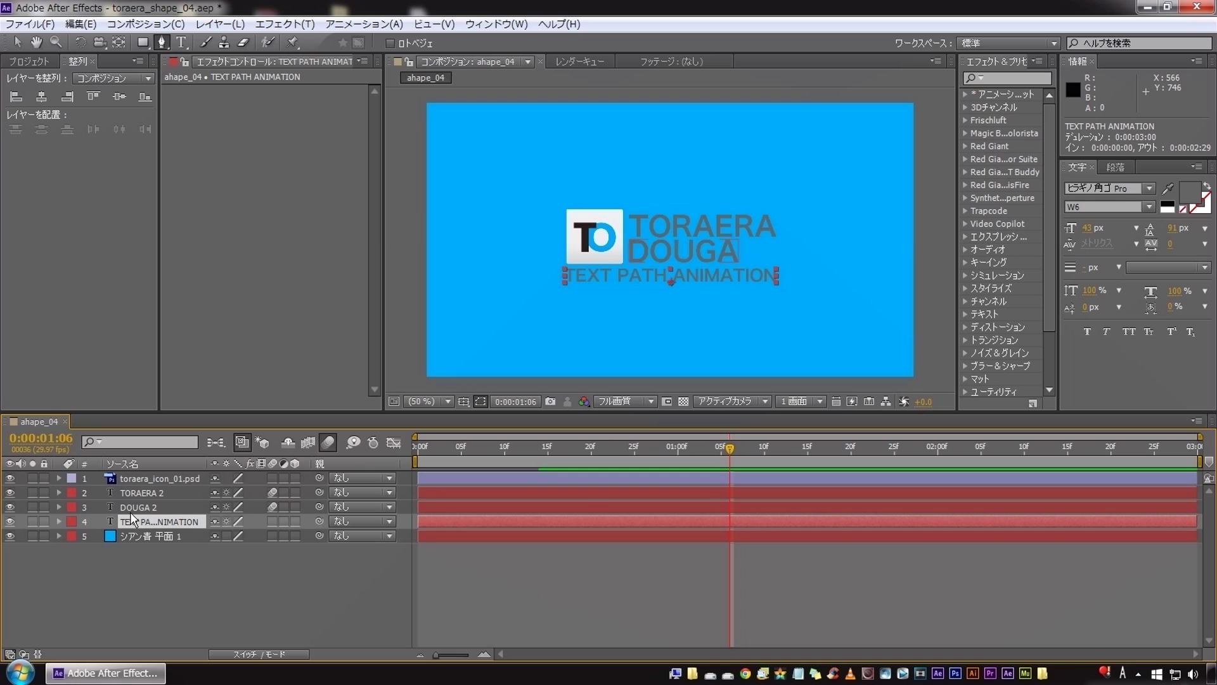
pyautogui.click(793, 281)
pyautogui.click(509, 282)
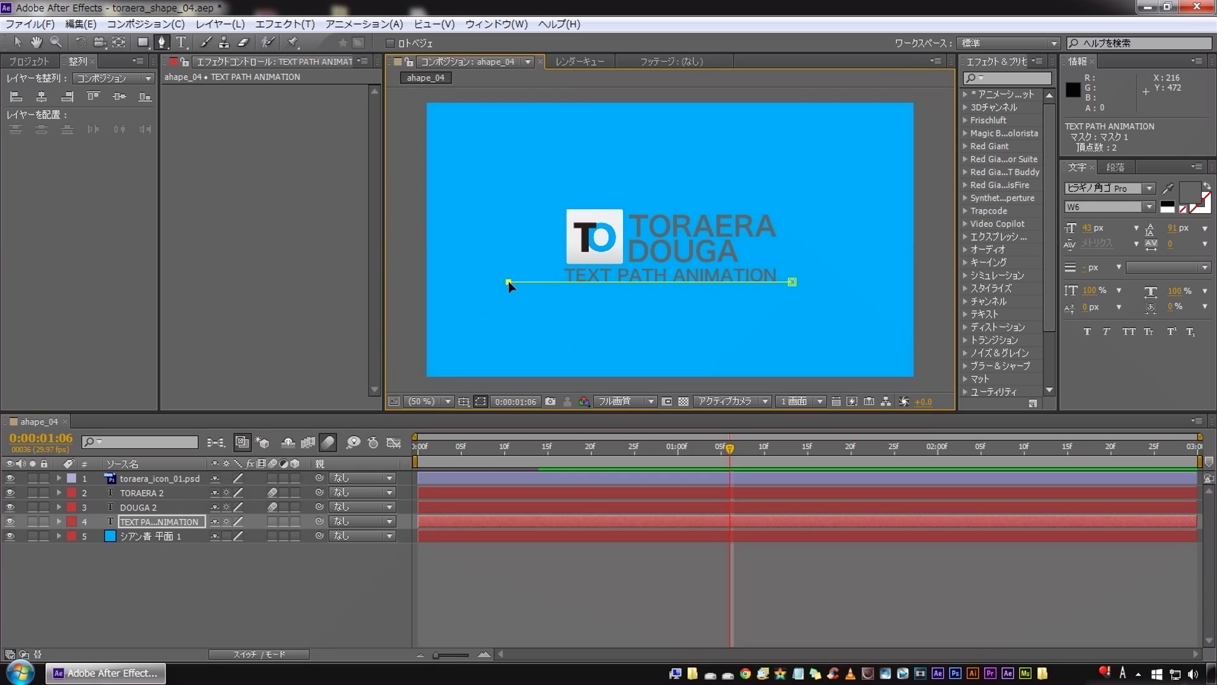
# Extend the mask into a wave of curved vertices running past the right edge.
pyautogui.moveTo(486, 297); pyautogui.dragTo(505, 322)
pyautogui.hotkey('ctrl', 'z')
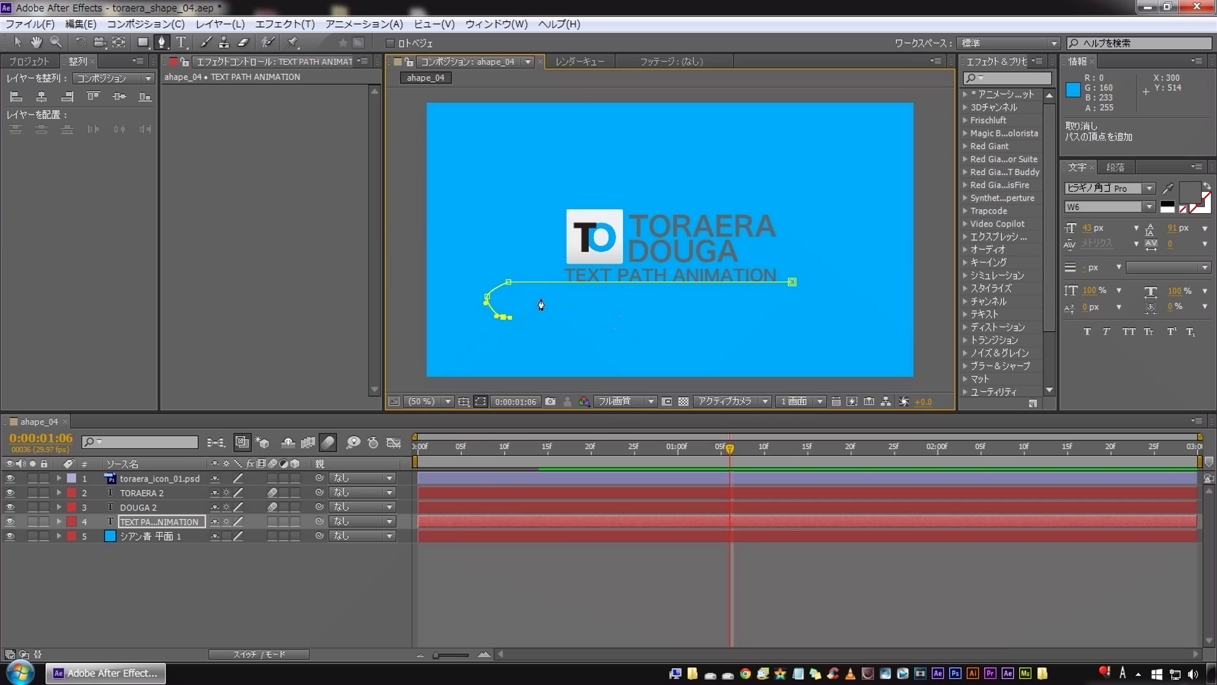
pyautogui.moveTo(554, 299); pyautogui.dragTo(609, 315)
pyautogui.click(651, 295)
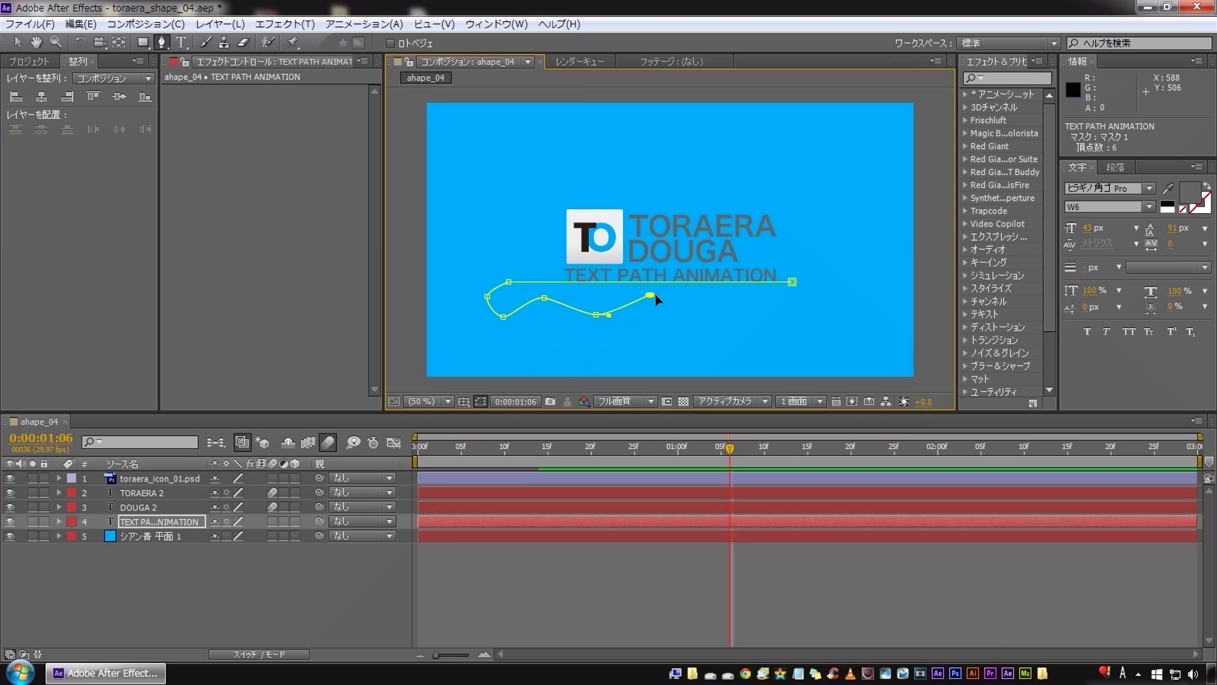
pyautogui.moveTo(700, 314)
pyautogui.mouseDown()
pyautogui.moveTo(777, 297)
pyautogui.moveTo(808, 315)
pyautogui.mouseUp()
pyautogui.moveTo(869, 293); pyautogui.dragTo(883, 293)
pyautogui.moveTo(935, 322); pyautogui.dragTo(942, 321)
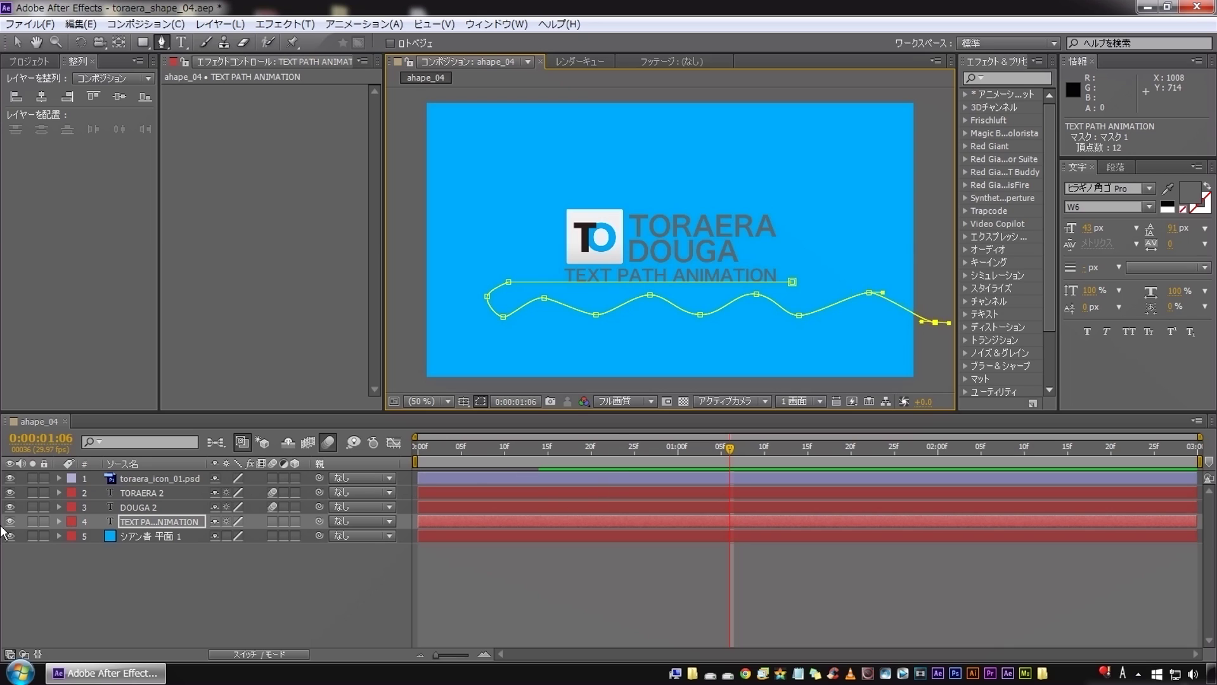
pyautogui.click(47, 530)
# Set TEXT PATH ANIMATION's Path Options path to Mask 1.
pyautogui.click(58, 522)
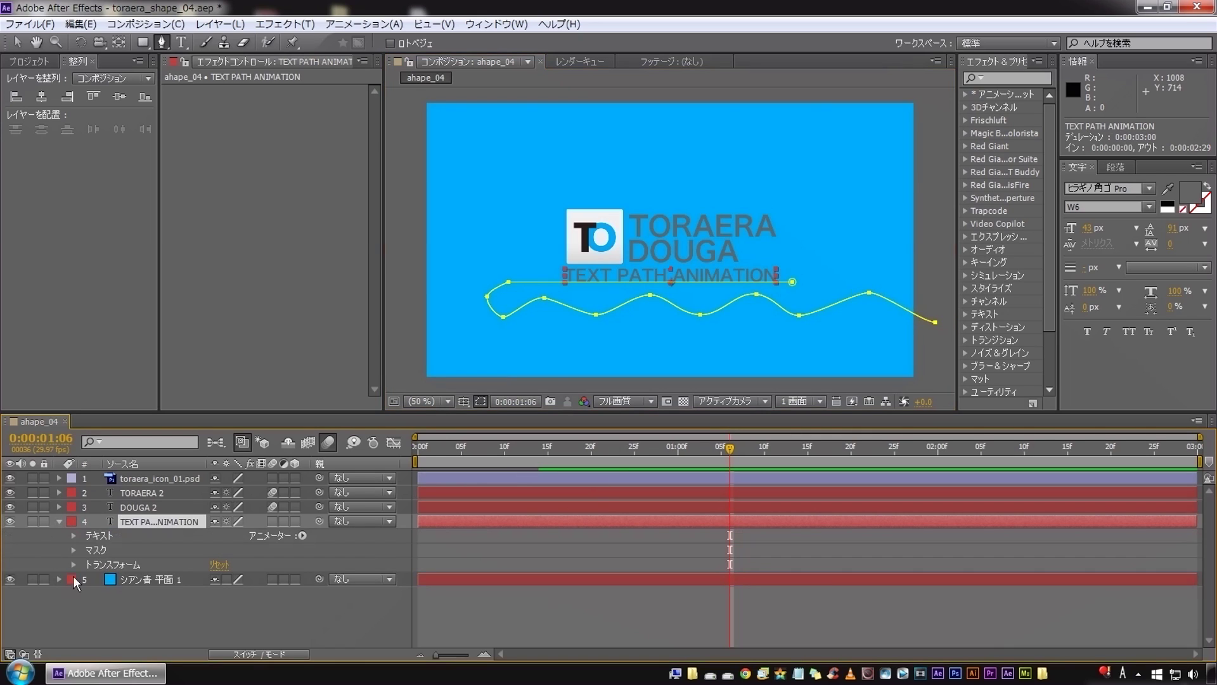
pyautogui.click(97, 550)
pyautogui.click(74, 536)
pyautogui.click(91, 564)
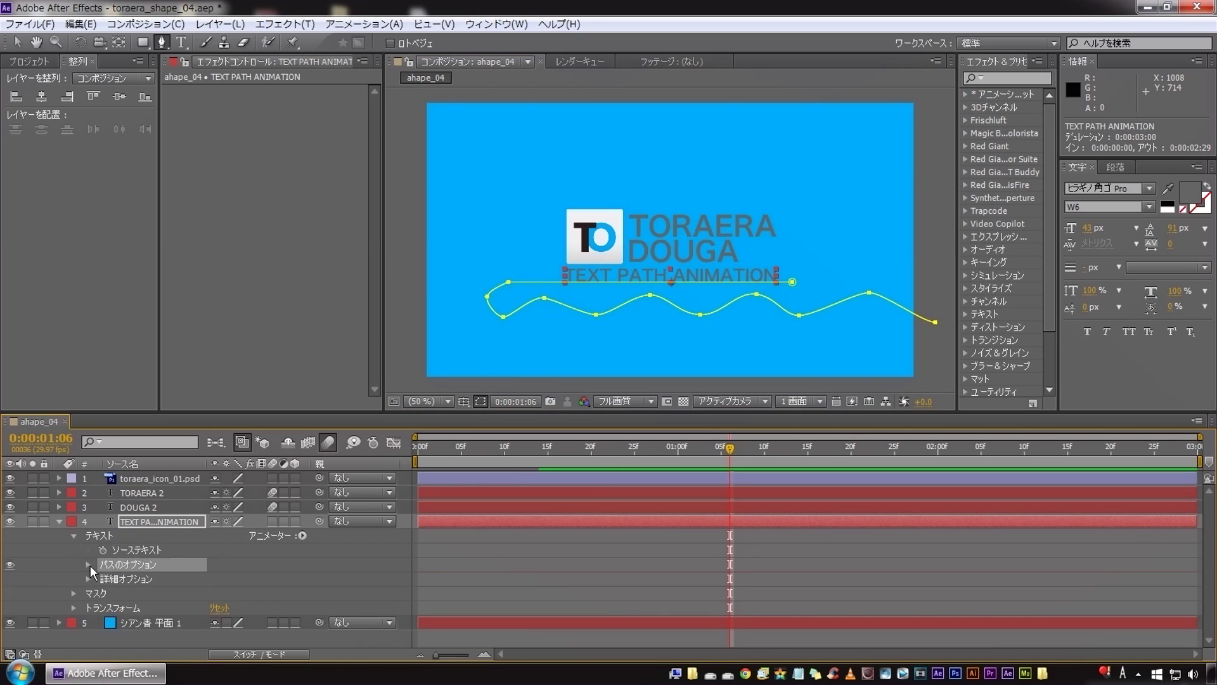
pyautogui.click(88, 564)
pyautogui.click(247, 579)
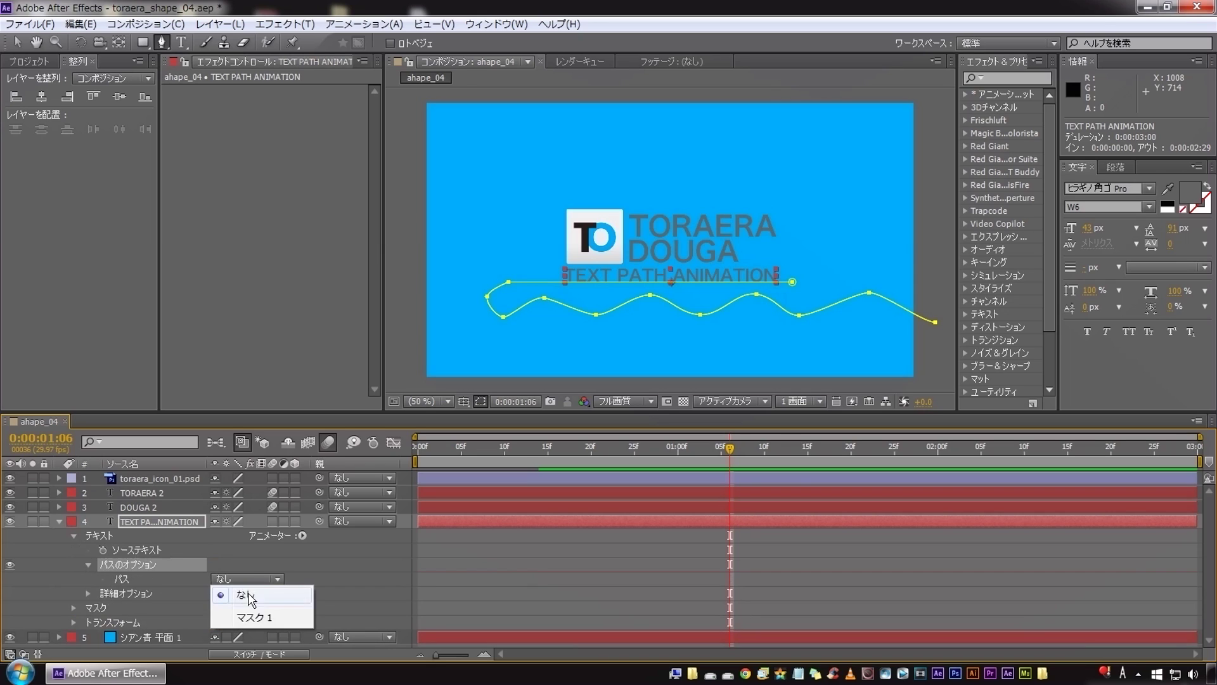
pyautogui.click(241, 614)
# Turn on Reverse Path and keyframe First Margin at 746 at 1:06 and -1444 at 0 s.
pyautogui.moveTo(217, 638)
pyautogui.mouseDown()
pyautogui.moveTo(267, 629)
pyautogui.moveTo(199, 645)
pyautogui.moveTo(121, 593)
pyautogui.mouseUp()
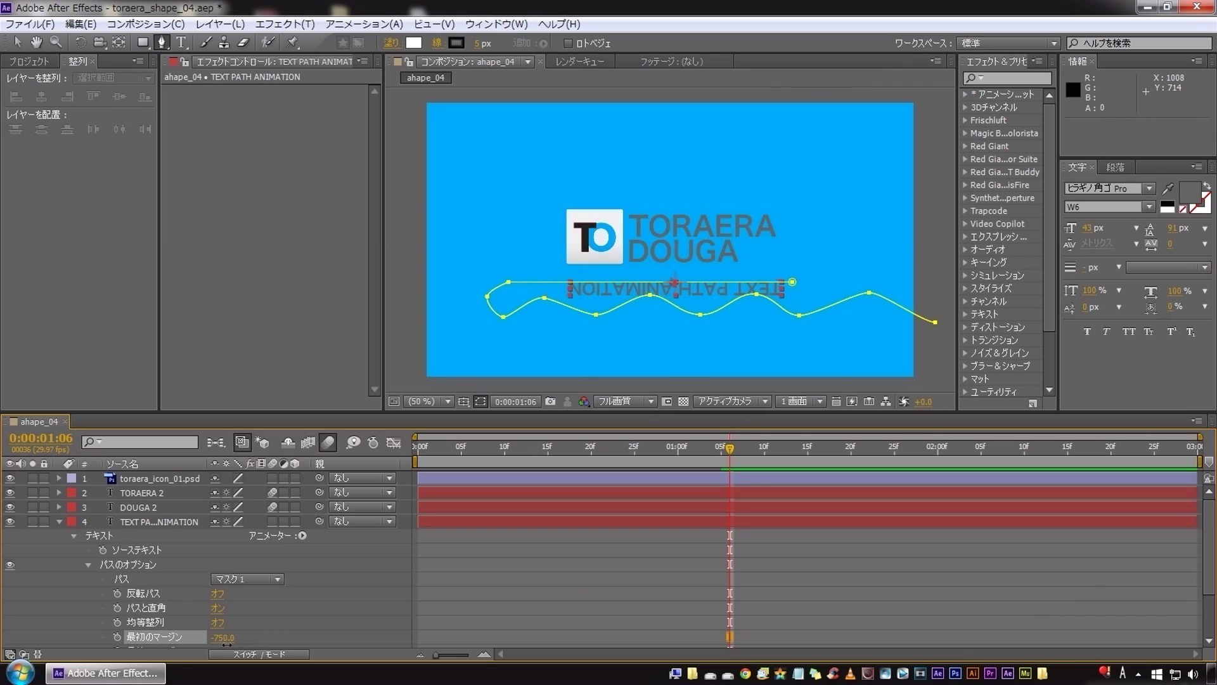
pyautogui.click(155, 596)
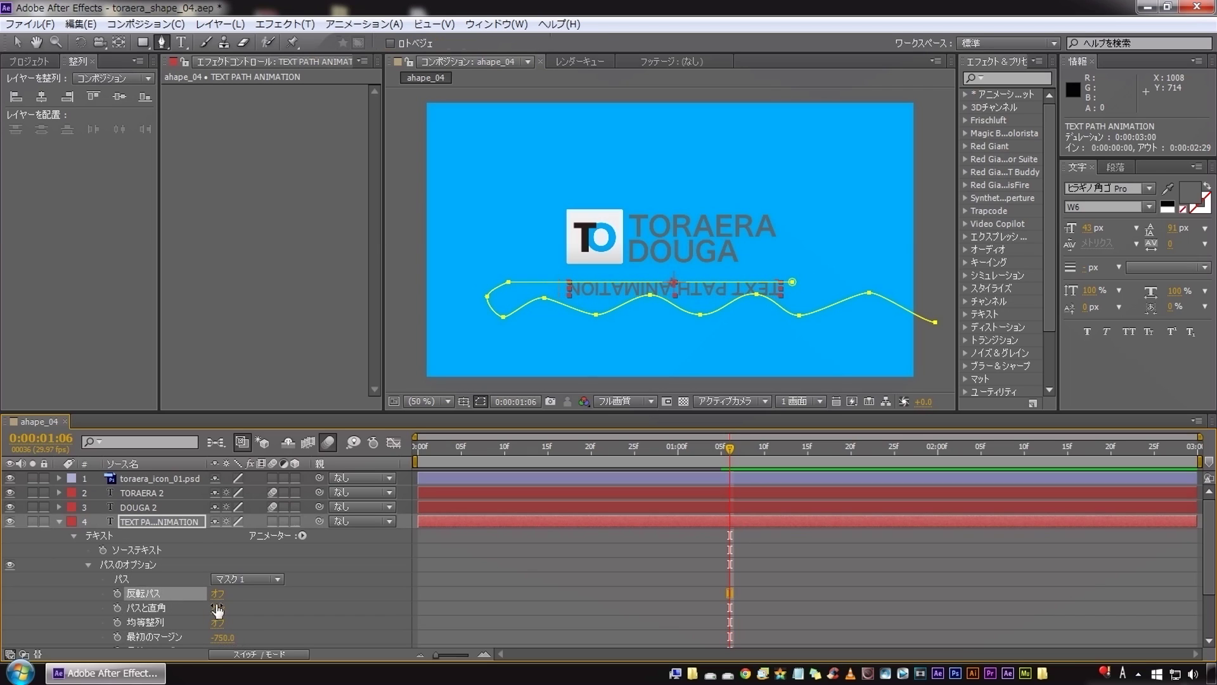
pyautogui.click(217, 594)
pyautogui.moveTo(222, 637); pyautogui.dragTo(375, 637)
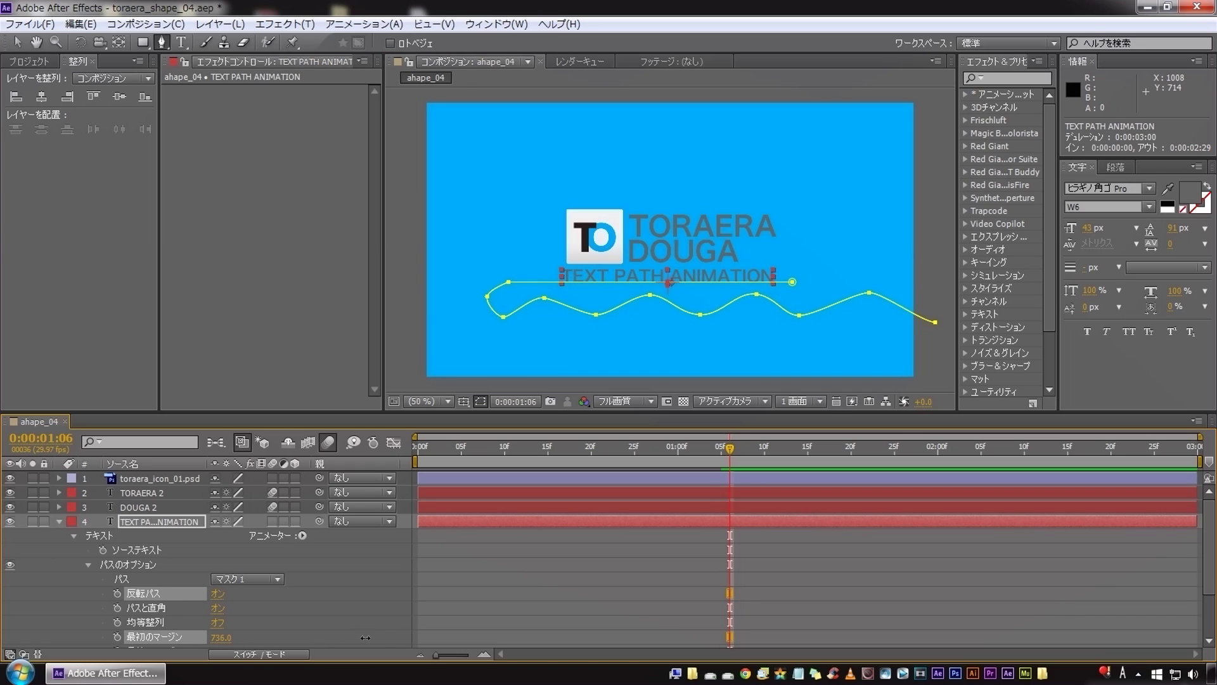
pyautogui.moveTo(372, 636); pyautogui.dragTo(369, 635)
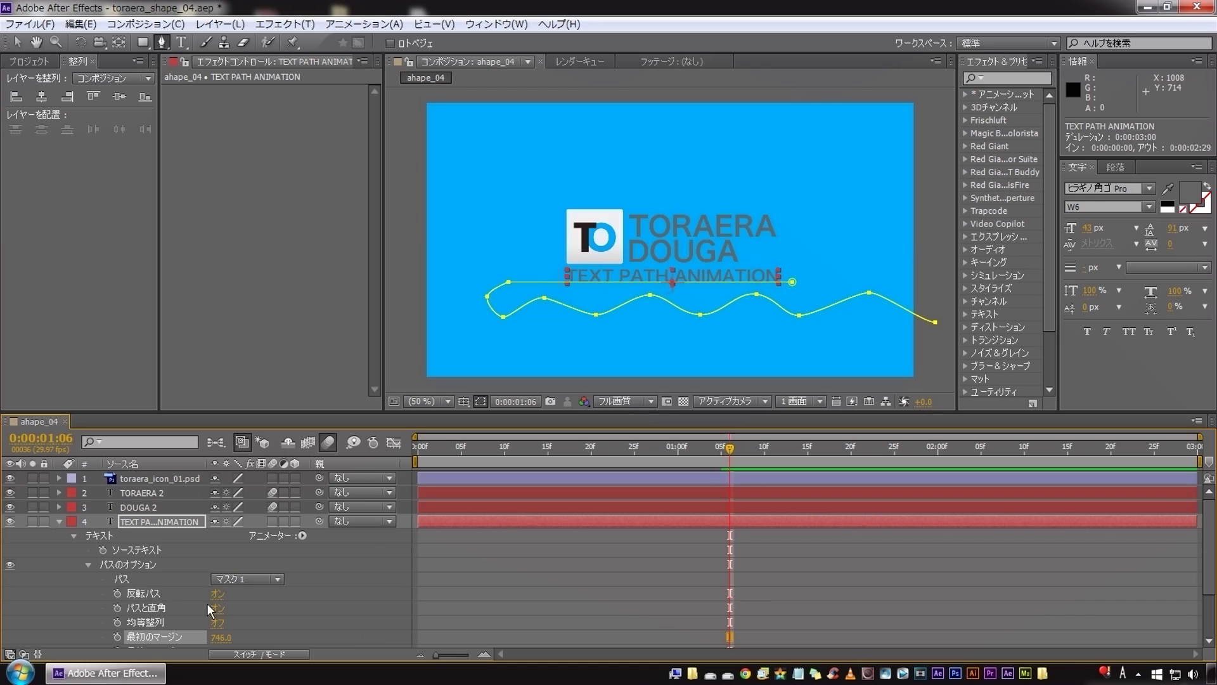
pyautogui.click(117, 638)
pyautogui.press('Home')
pyautogui.moveTo(223, 638); pyautogui.dragTo(71, 649)
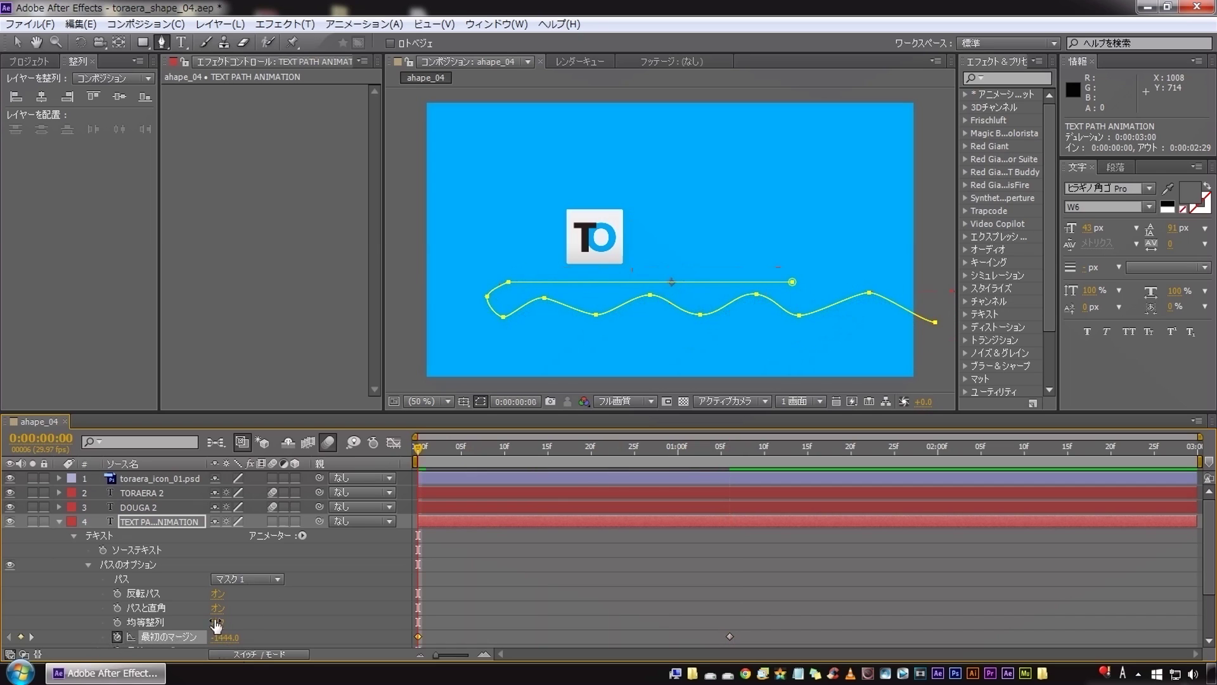
# Deselect everything and preview the text fly-in animation.
pyautogui.click(530, 596)
pyautogui.moveTo(771, 608); pyautogui.dragTo(406, 647)
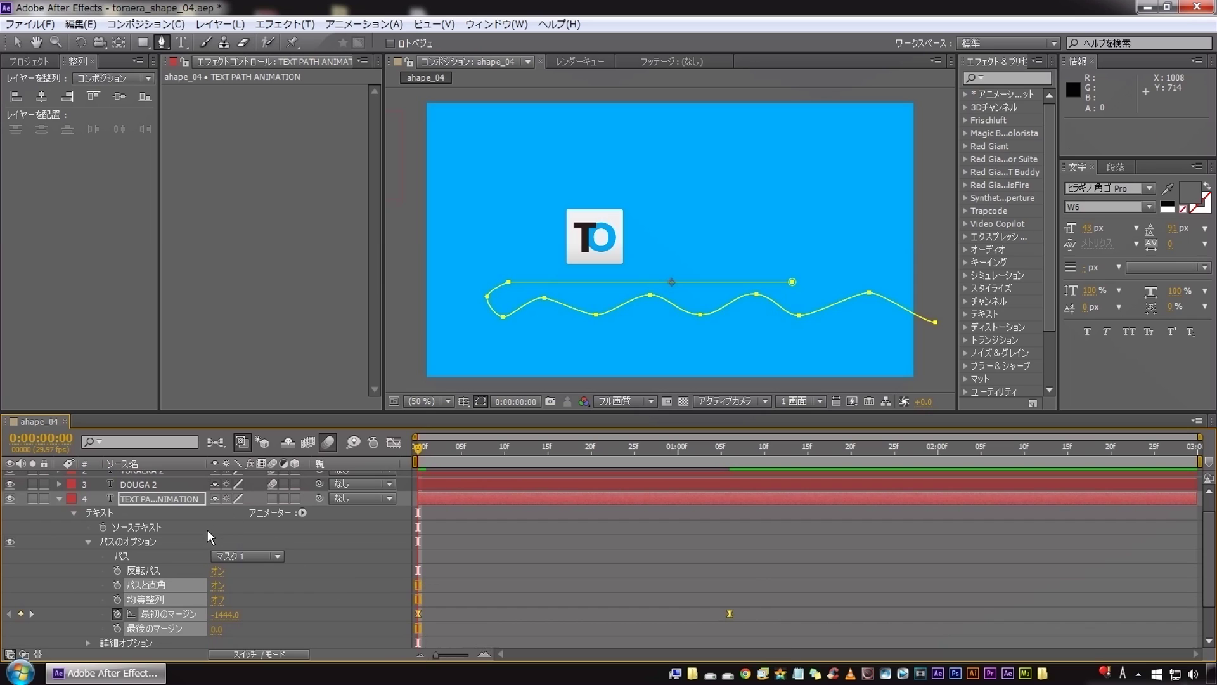
pyautogui.press('F2')
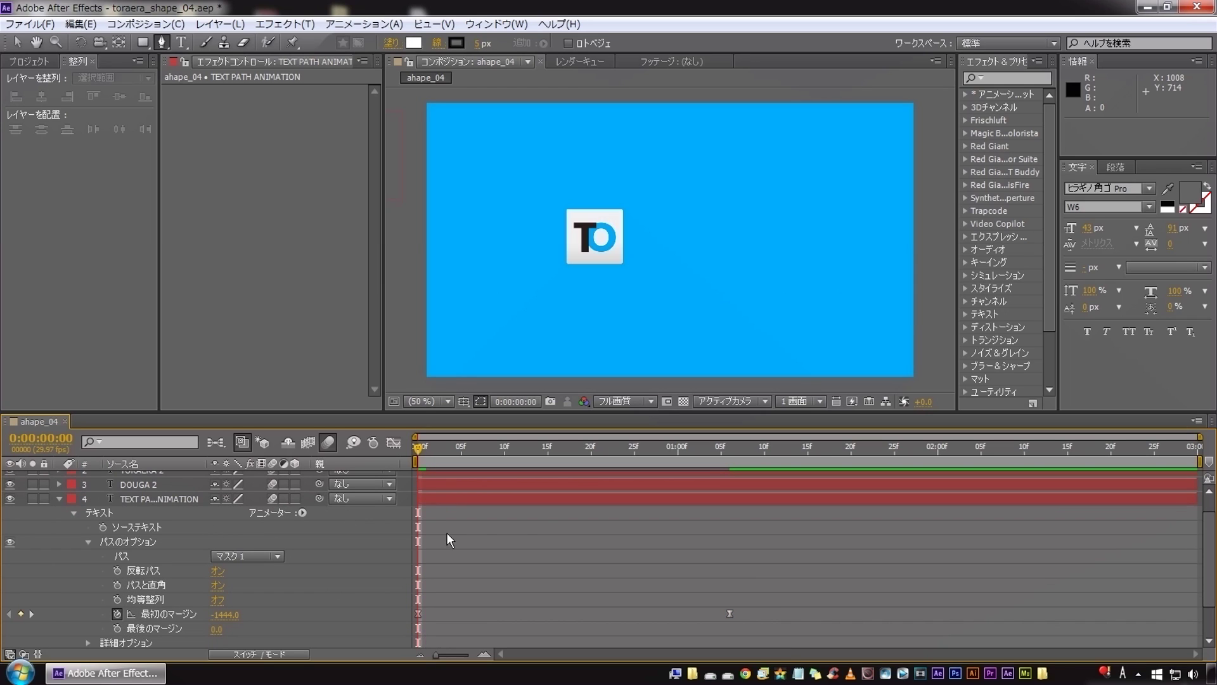
pyautogui.press('space')
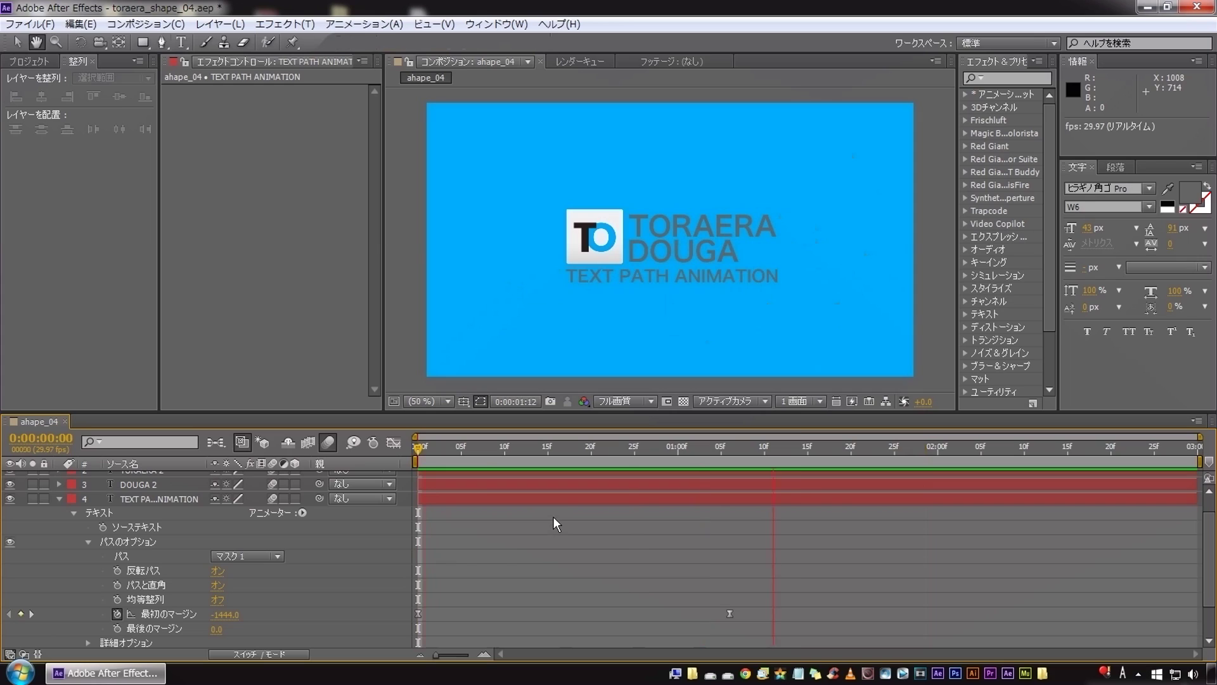
# Change the ending First Margin keyframe to 743, preview again, and collapse the layer properties.
pyautogui.click(8, 613)
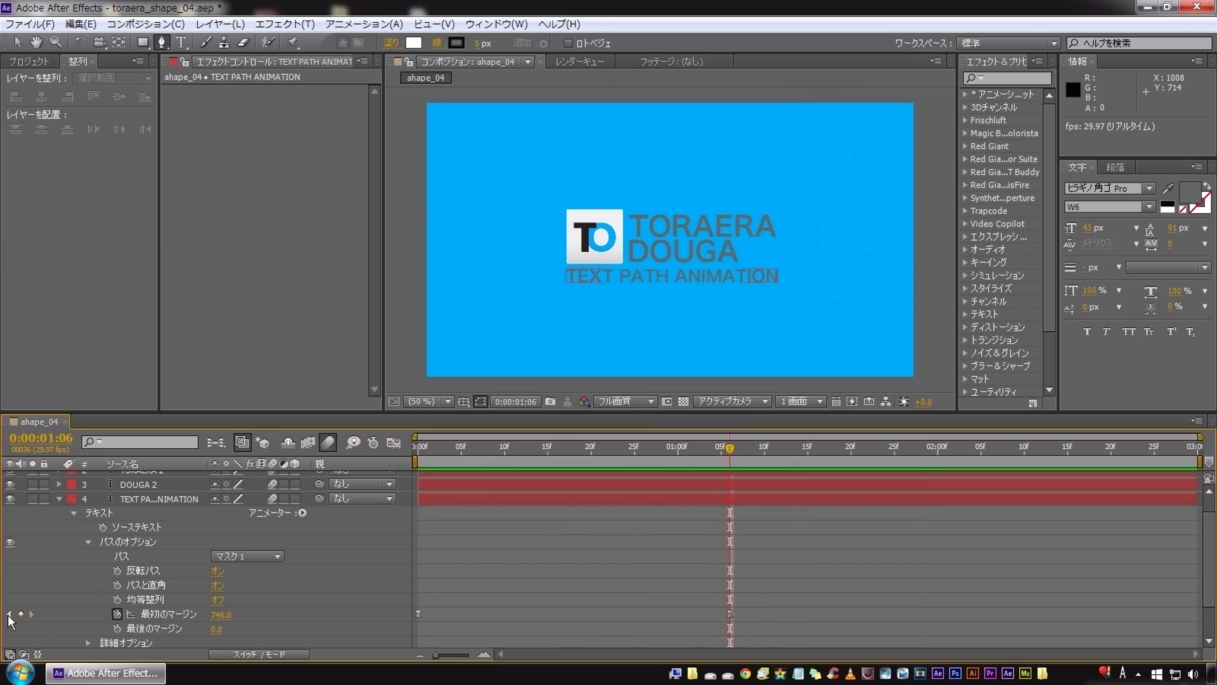
pyautogui.click(221, 614)
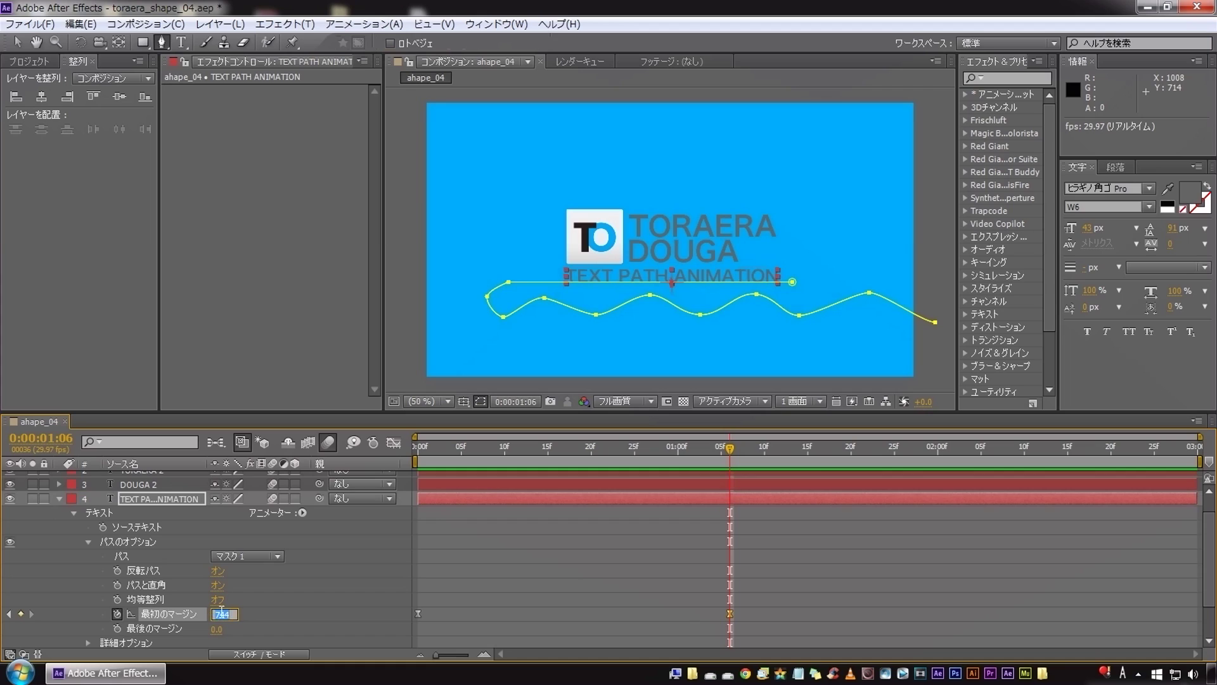
pyautogui.click(610, 599)
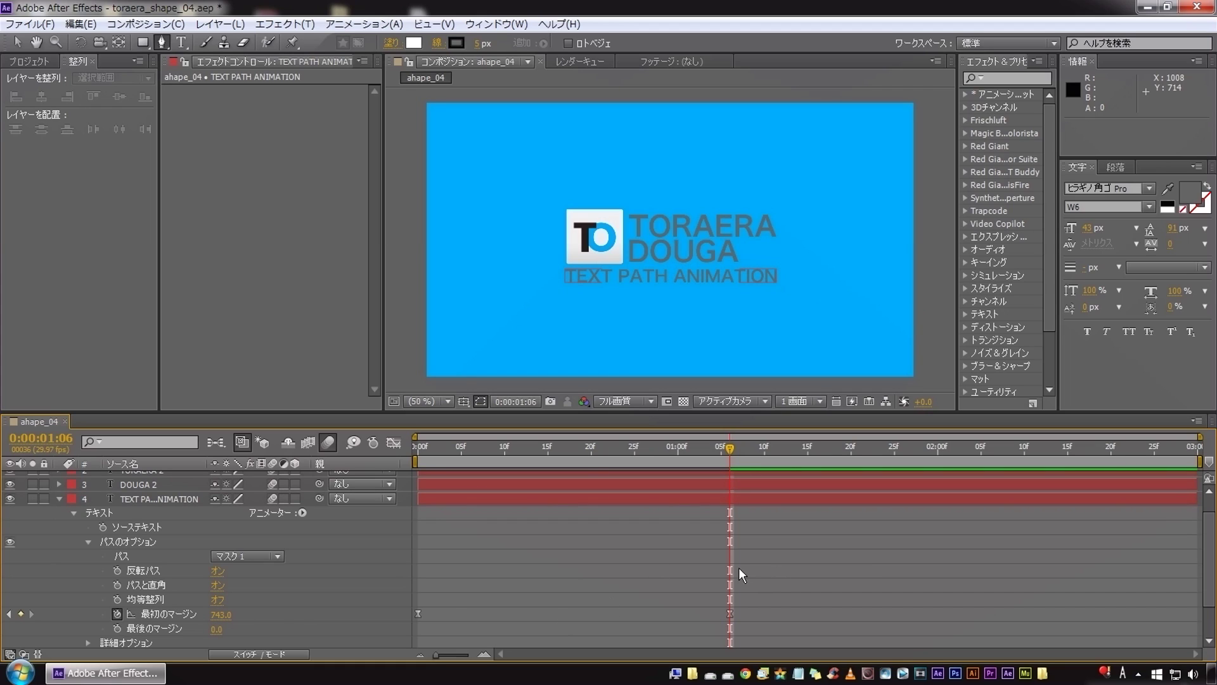
pyautogui.press('KP_0')
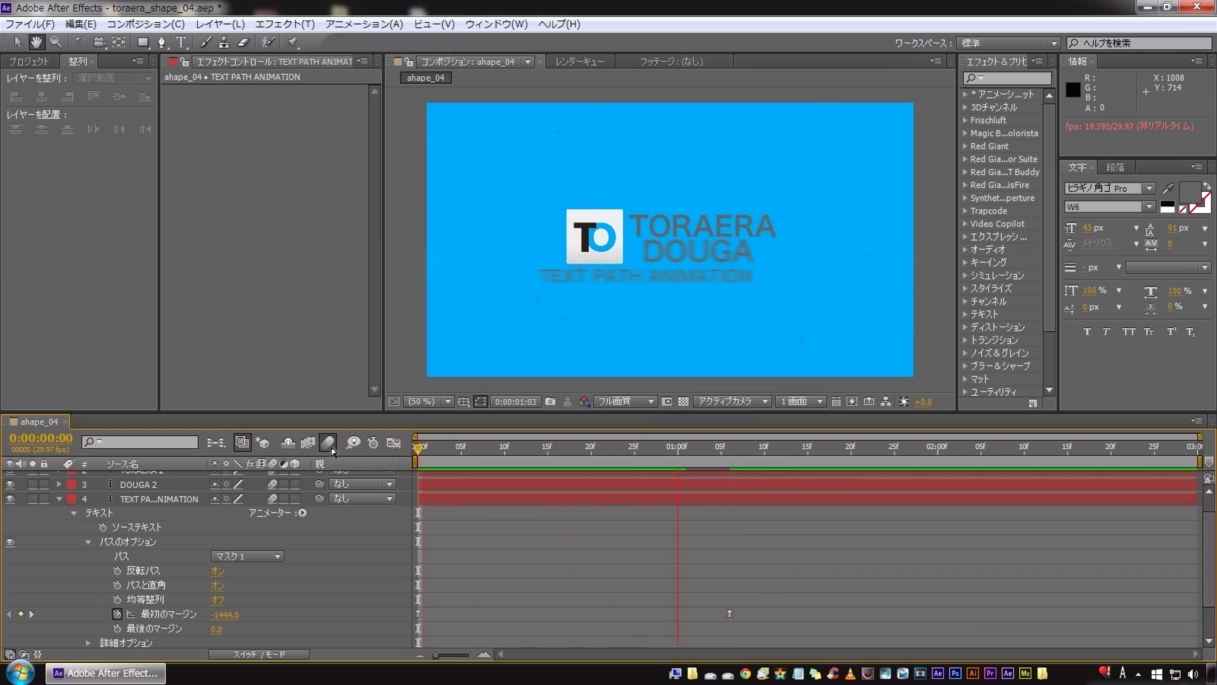
pyautogui.press('g')
pyautogui.click(59, 498)
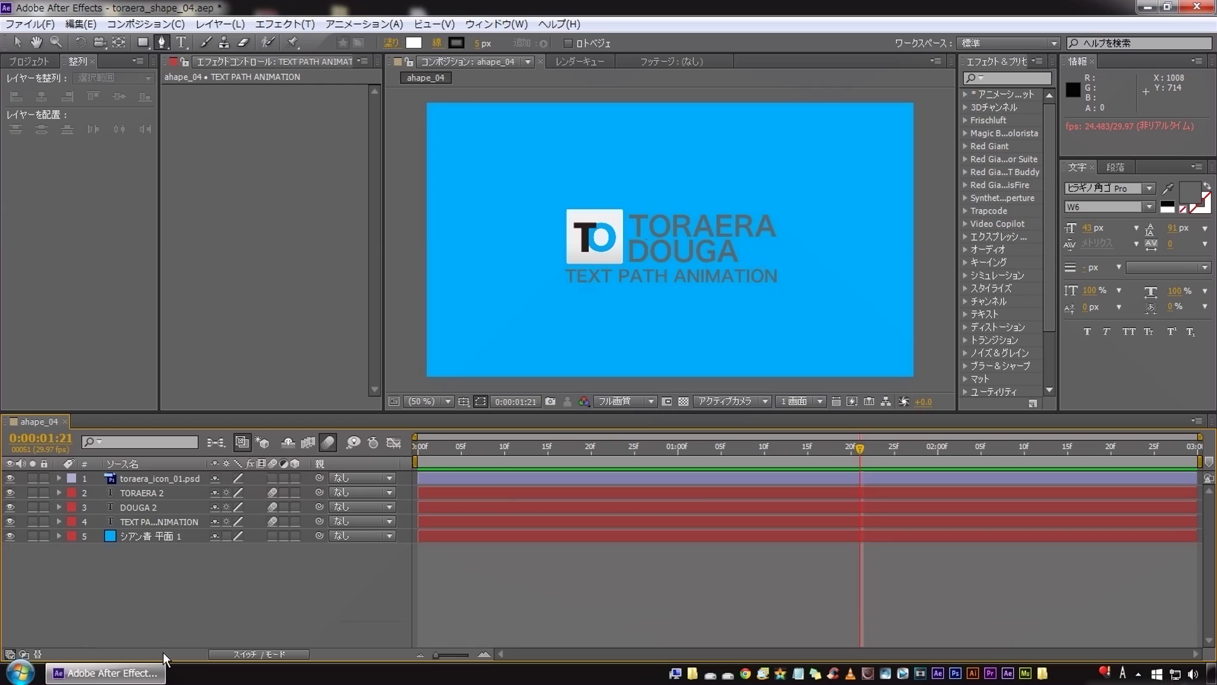
# Drag toraera_icon_01.psd's anchor point to the logo's bottom edge with the Pan Behind tool.
pyautogui.moveTo(431, 454); pyautogui.dragTo(748, 454)
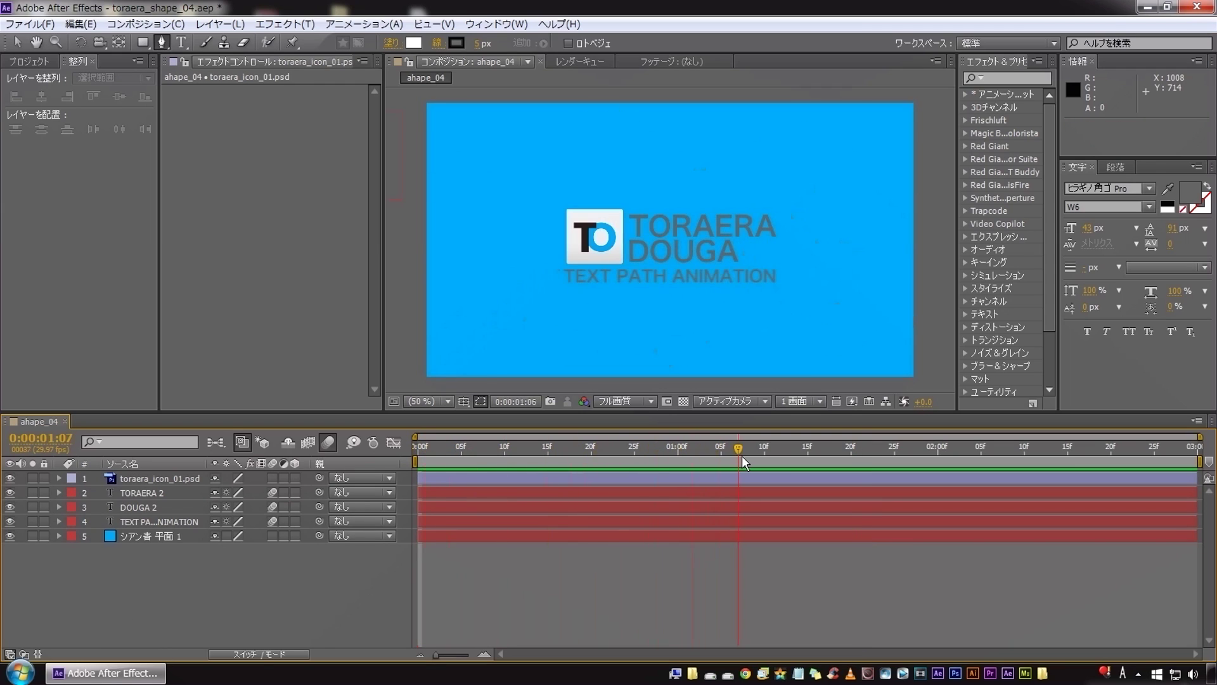
pyautogui.click(154, 478)
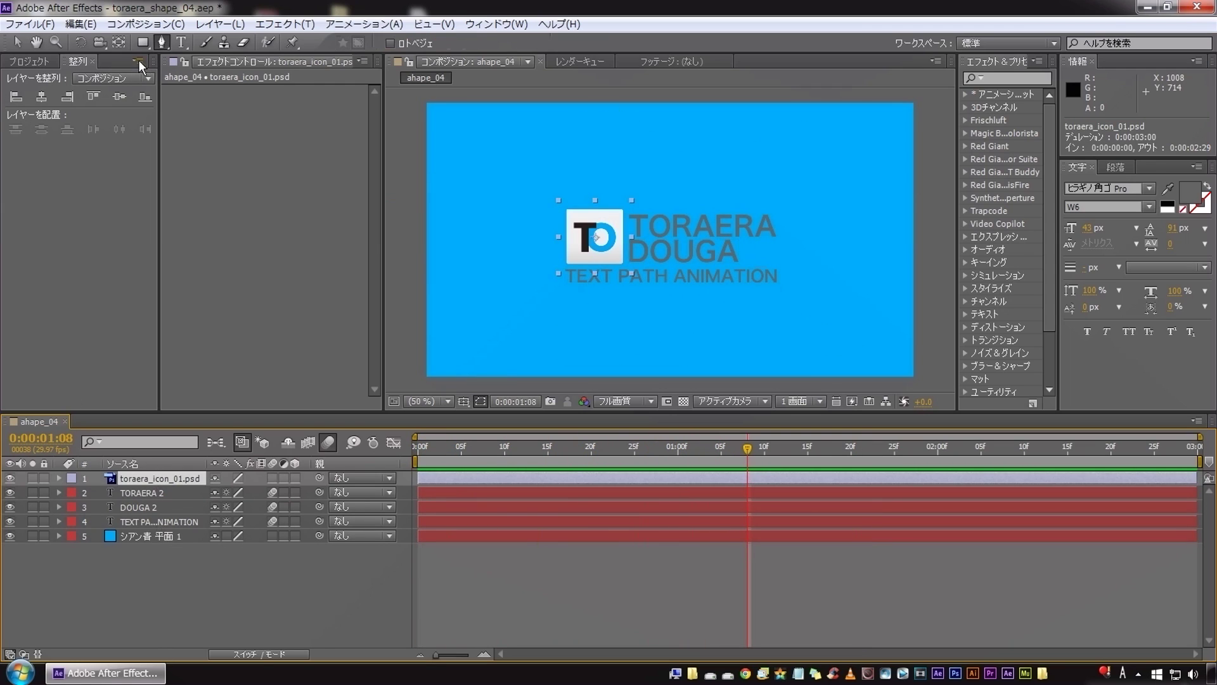
pyautogui.press('.')
pyautogui.press('.')
pyautogui.press('.')
pyautogui.press('h')
pyautogui.moveTo(773, 260); pyautogui.dragTo(1082, 235)
pyautogui.press('y')
pyautogui.moveTo(681, 204); pyautogui.dragTo(682, 315)
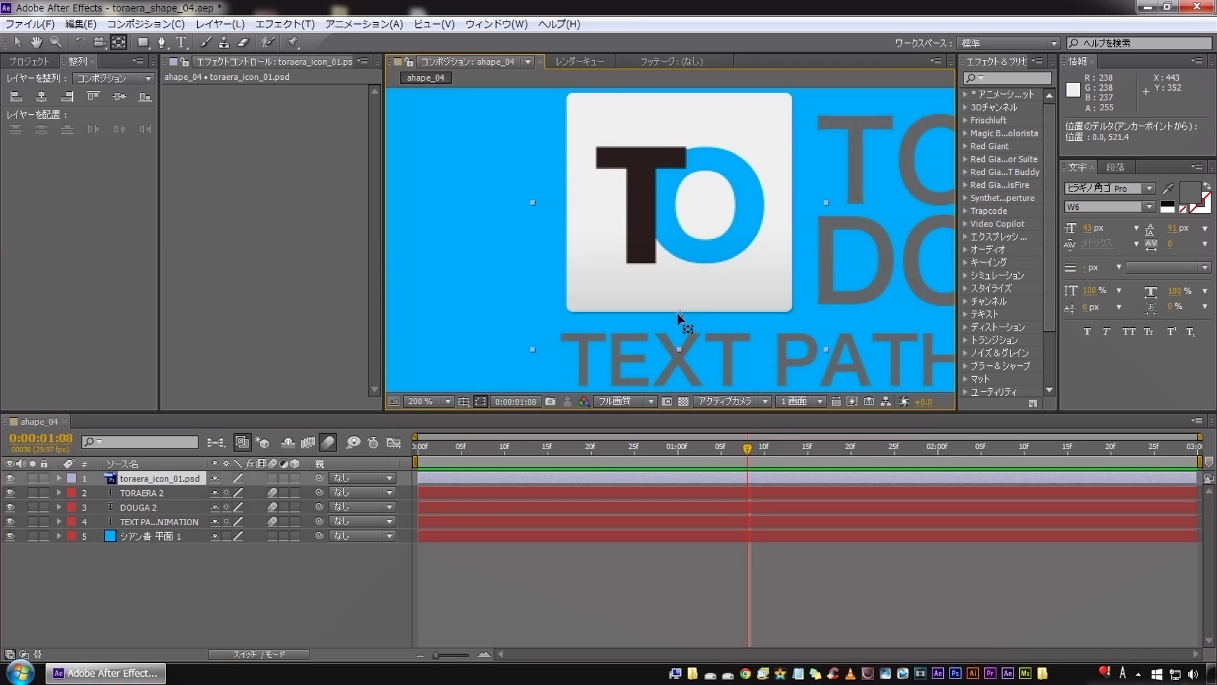
pyautogui.click(422, 400)
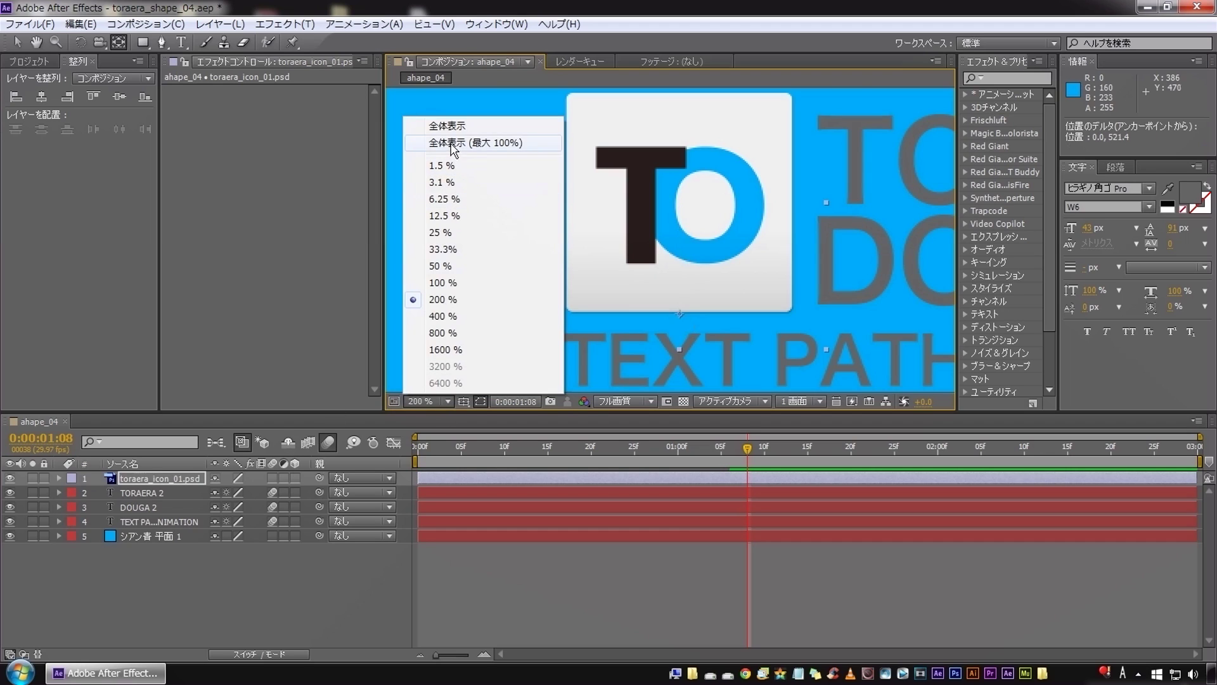
pyautogui.click(452, 145)
pyautogui.click(166, 477)
# Unlink the icon's Scale and keyframe its vertical value at 0%, 16% and 14%.
pyautogui.press('s')
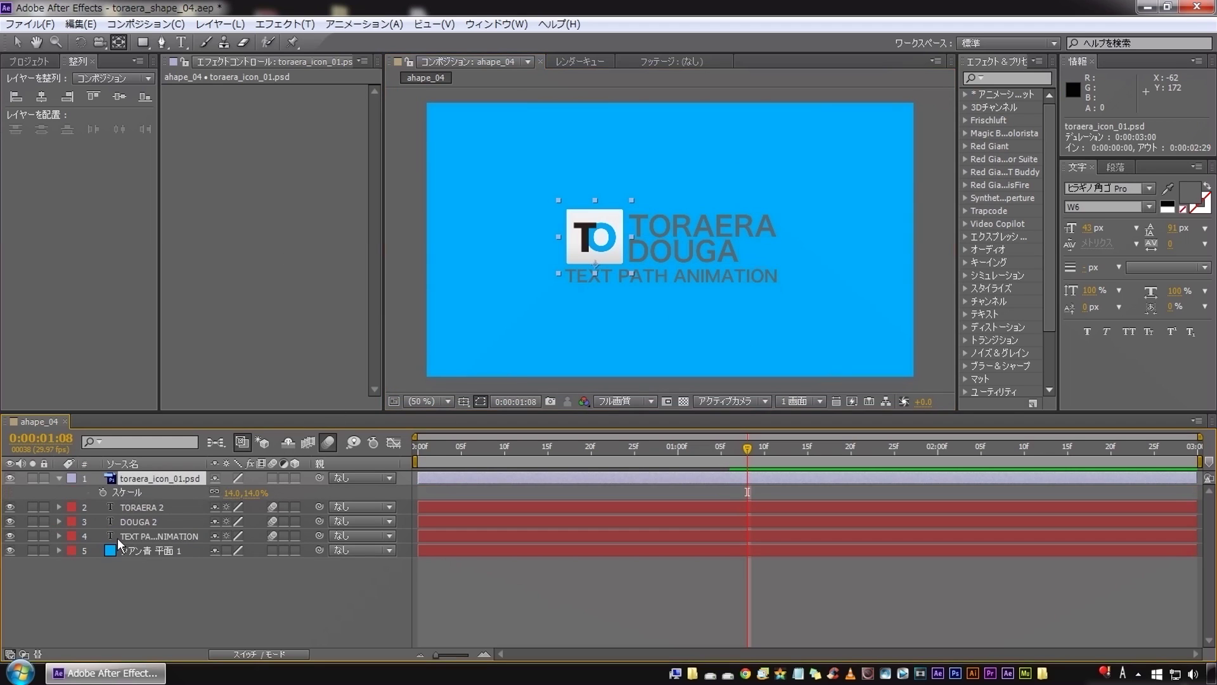
pyautogui.click(102, 492)
pyautogui.moveTo(747, 449); pyautogui.dragTo(694, 450)
pyautogui.click(215, 492)
pyautogui.moveTo(254, 493); pyautogui.dragTo(249, 493)
pyautogui.click(254, 493)
pyautogui.write('0')
pyautogui.press('Return')
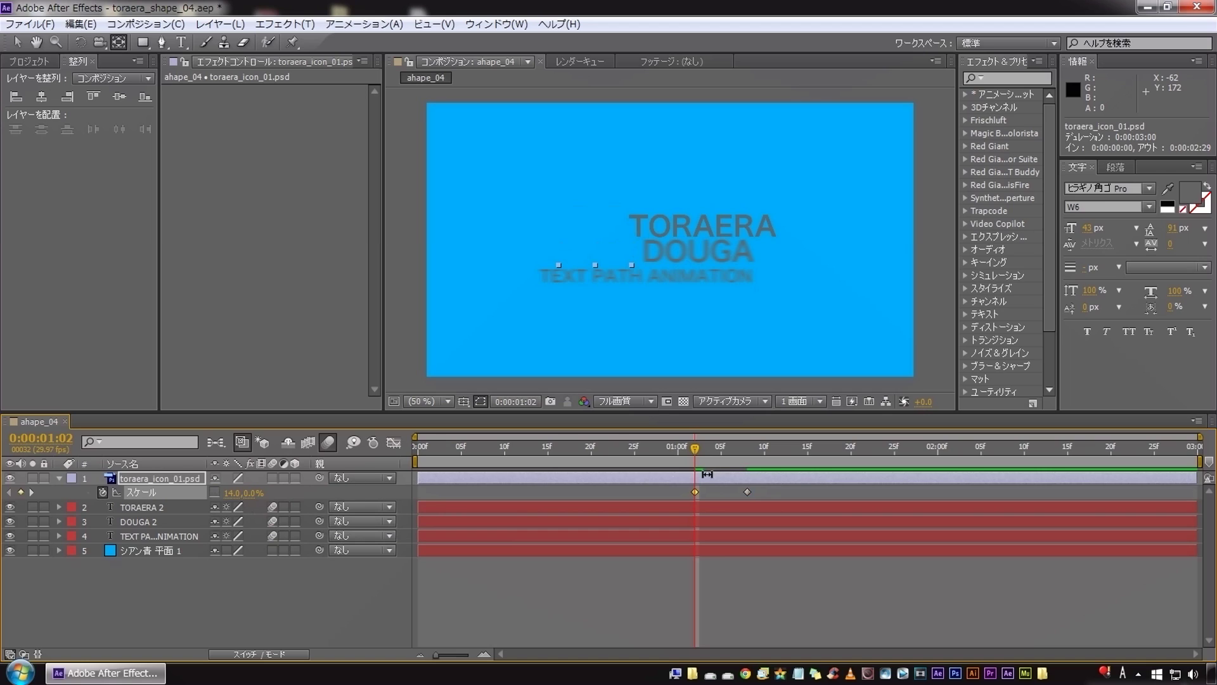
pyautogui.moveTo(724, 455); pyautogui.dragTo(720, 453)
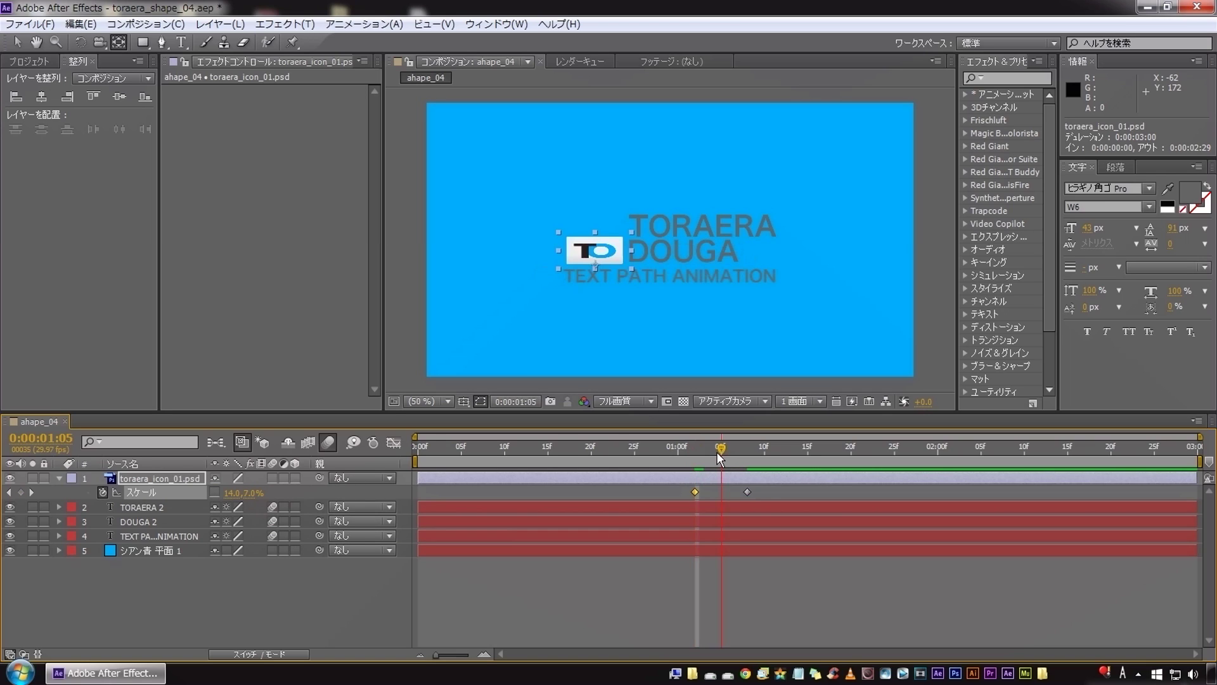
pyautogui.click(252, 493)
pyautogui.press('Up')
pyautogui.press('Up')
pyautogui.press('Up')
pyautogui.press('Up')
pyautogui.press('Up')
pyautogui.press('Up')
pyautogui.press('Up')
pyautogui.press('Up')
pyautogui.press('Up')
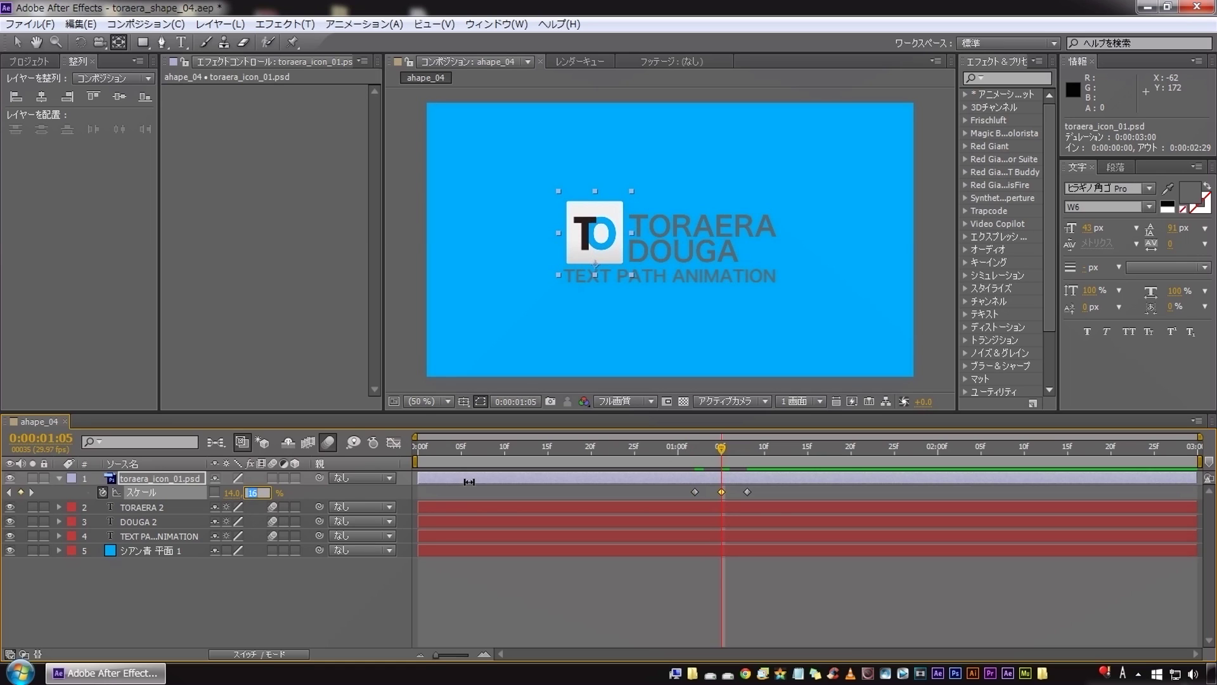
pyautogui.click(668, 514)
# Apply Easy Ease to all three scale keyframes and preview the pop.
pyautogui.moveTo(674, 489); pyautogui.dragTo(789, 499)
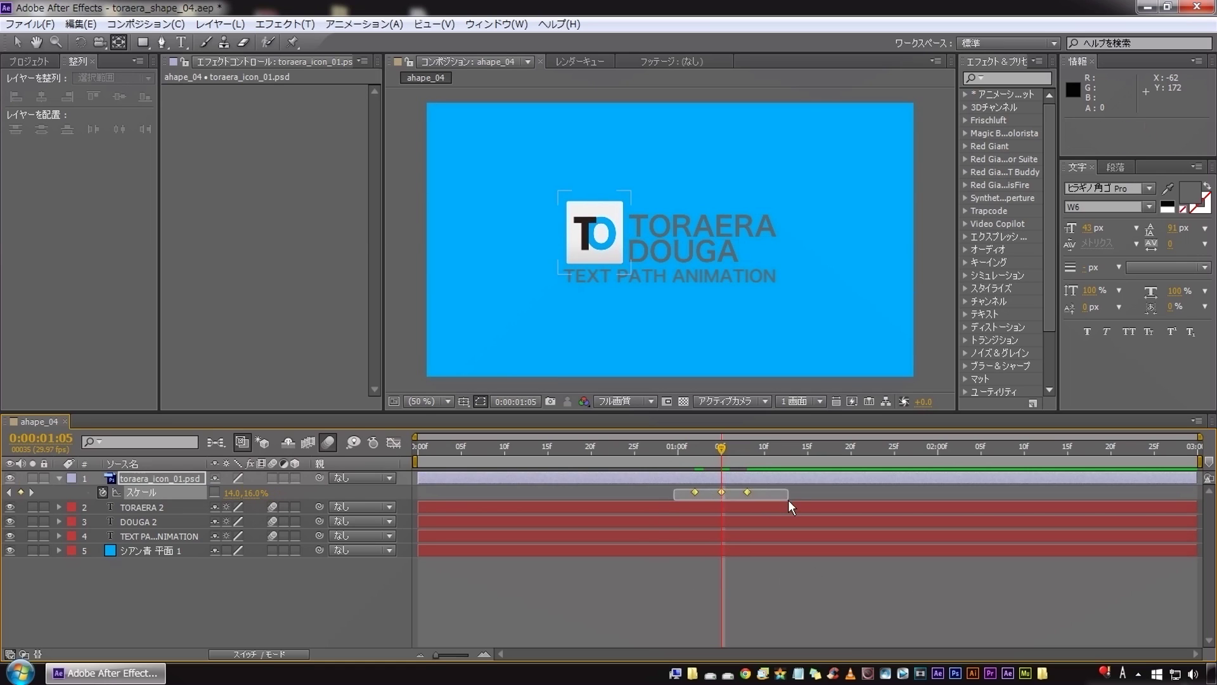
pyautogui.press('F9')
pyautogui.click(653, 564)
pyautogui.click(696, 451)
pyautogui.press('KP_0')
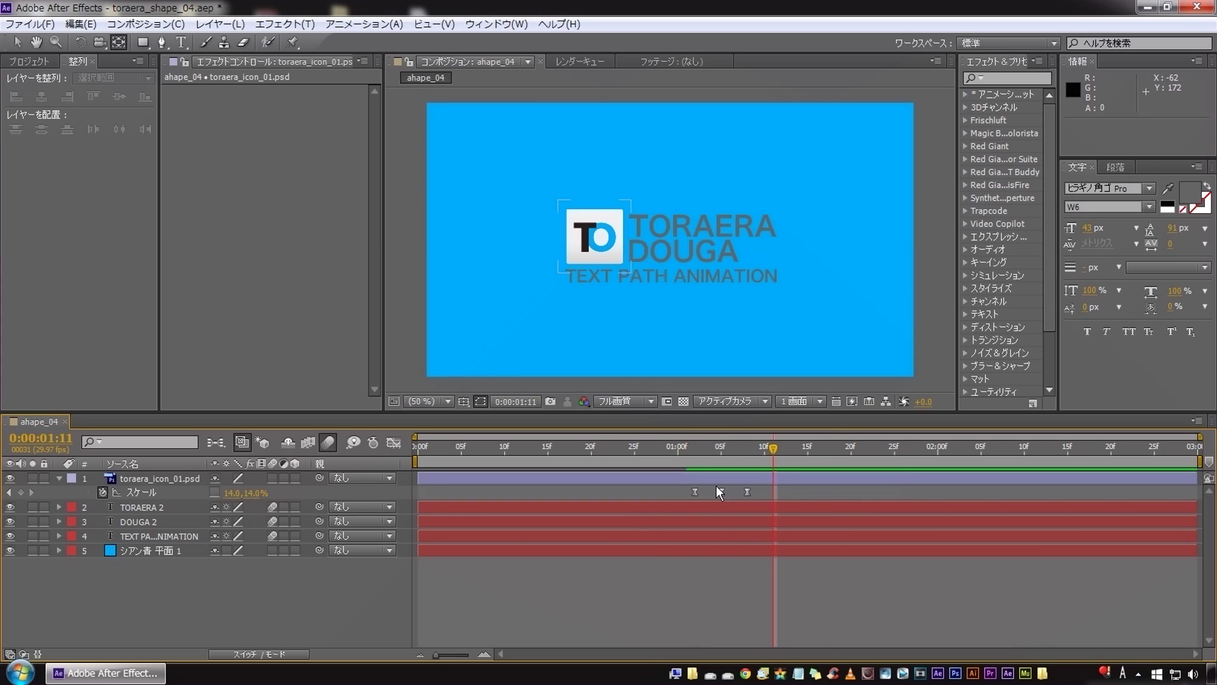
# Space the later scale keyframes further apart and preview the pop again.
pyautogui.moveTo(712, 492)
pyautogui.mouseDown()
pyautogui.moveTo(853, 496)
pyautogui.moveTo(804, 499)
pyautogui.mouseUp()
pyautogui.click(655, 604)
pyautogui.click(695, 449)
pyautogui.press('space')
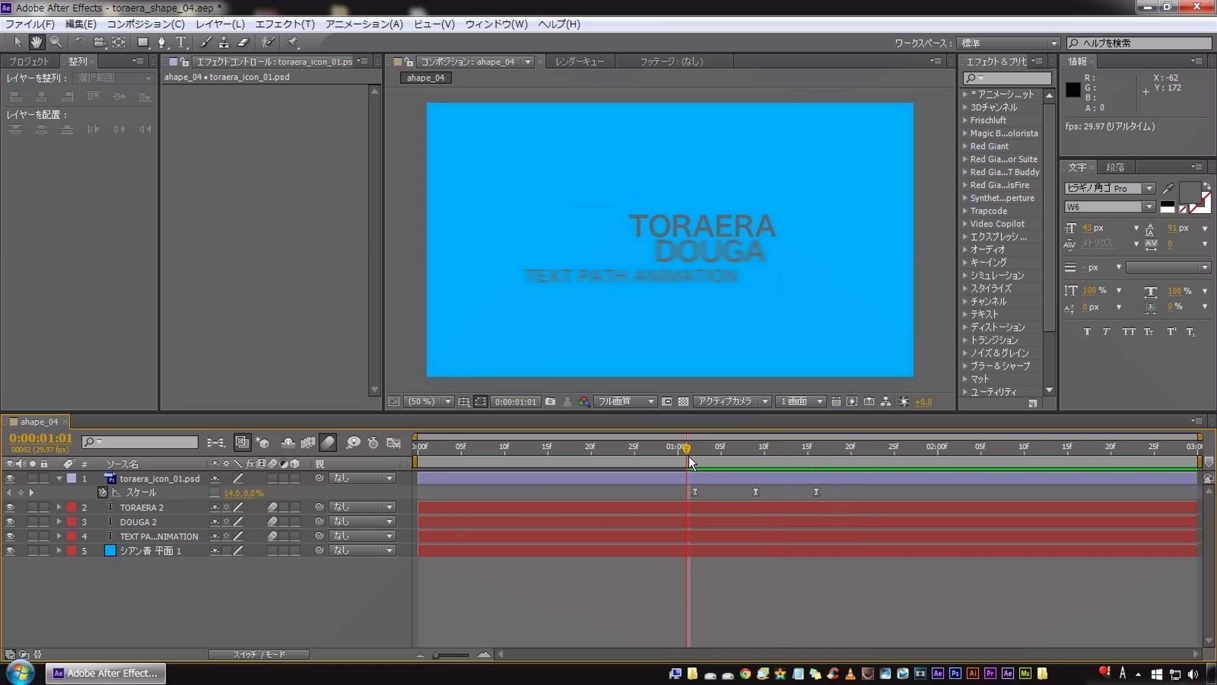
pyautogui.press('space')
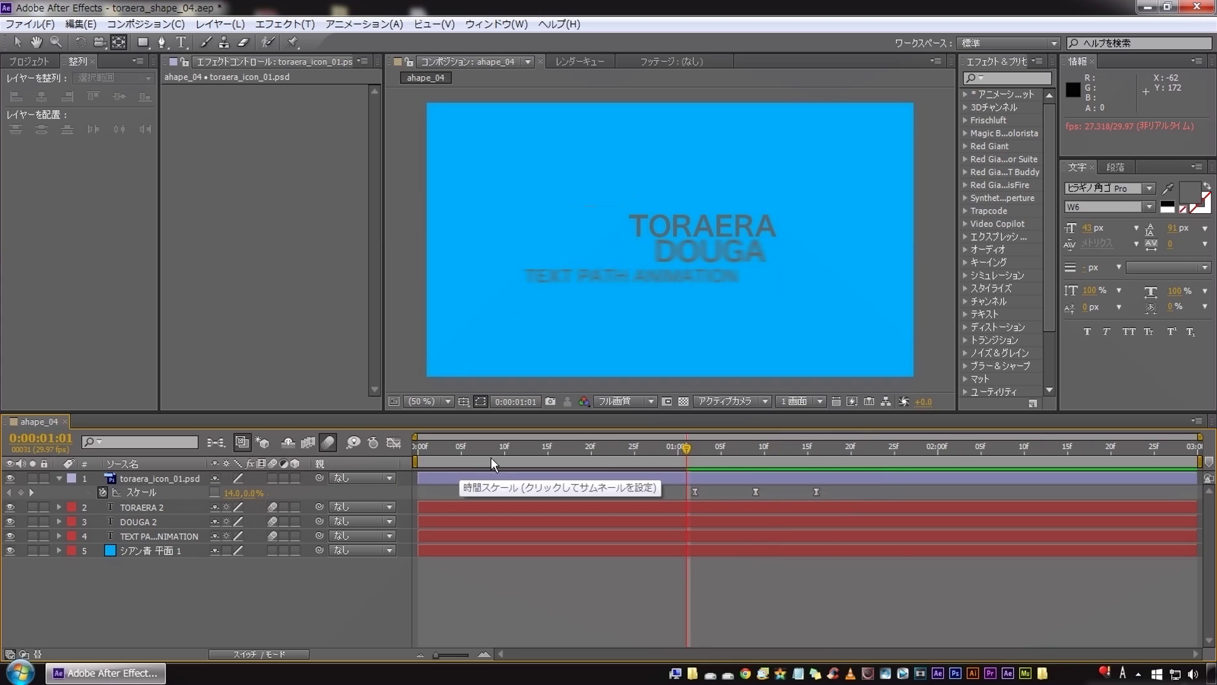
# Move the icon's scale keyframes to frame 0 and reveal the text layers' First Margin keyframes.
pyautogui.press('Home')
pyautogui.click(137, 495)
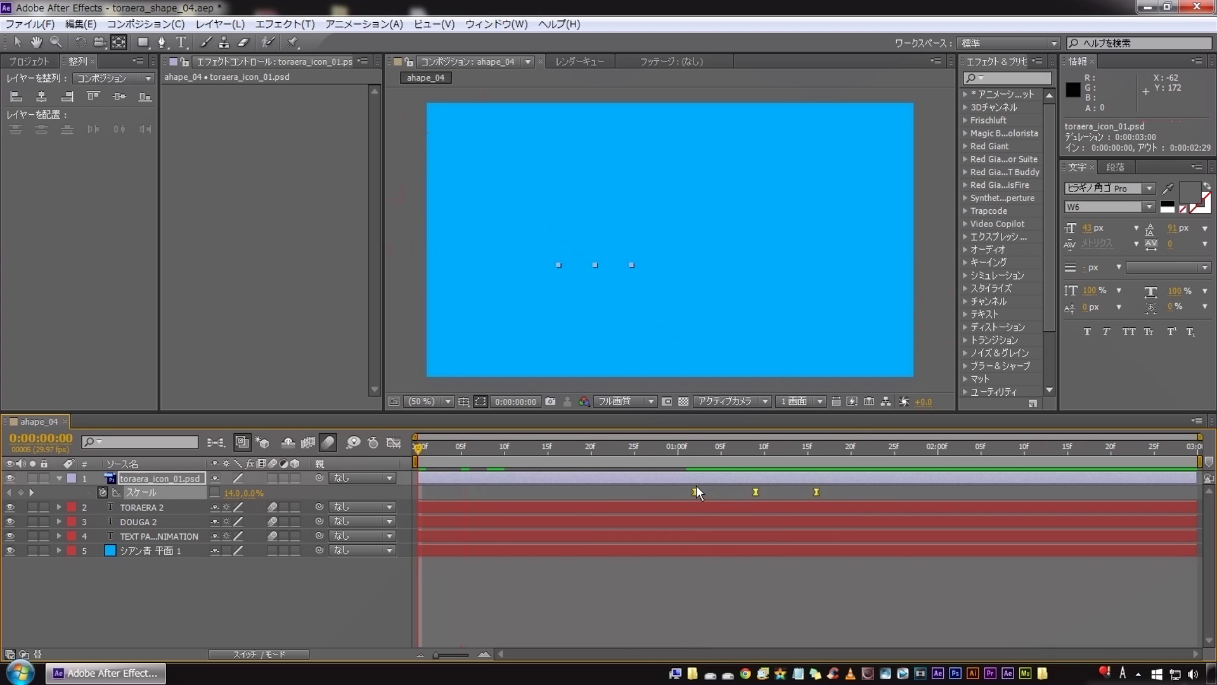
pyautogui.moveTo(695, 492); pyautogui.dragTo(425, 500)
pyautogui.click(127, 623)
pyautogui.press('u')
pyautogui.moveTo(523, 415); pyautogui.dragTo(523, 387)
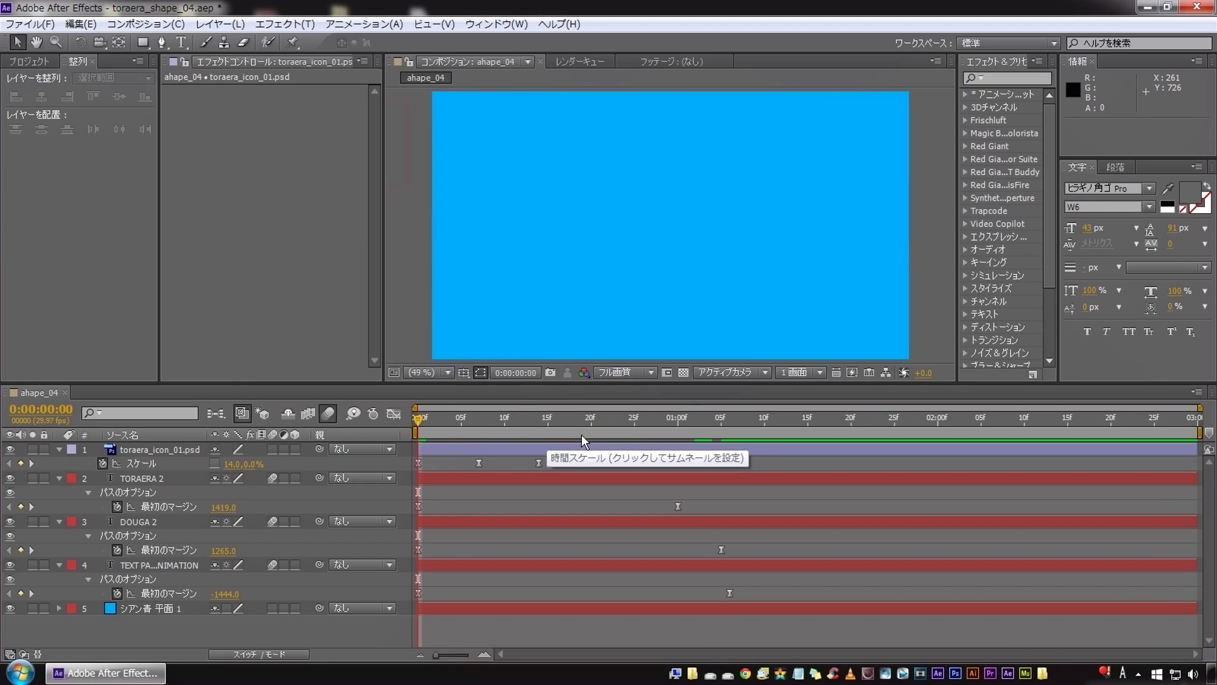
# Delay the icon layer to start at 0:00:00:22 and preview the full logo animation.
pyautogui.moveTo(465, 449); pyautogui.dragTo(657, 444)
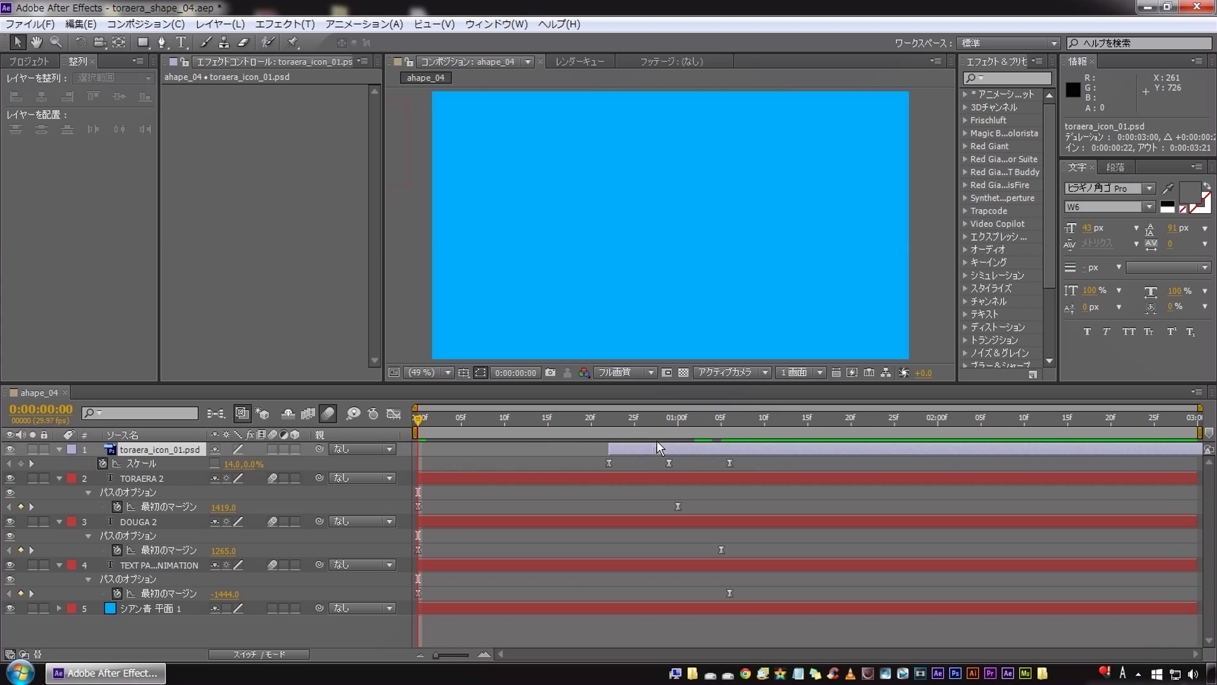
pyautogui.click(573, 419)
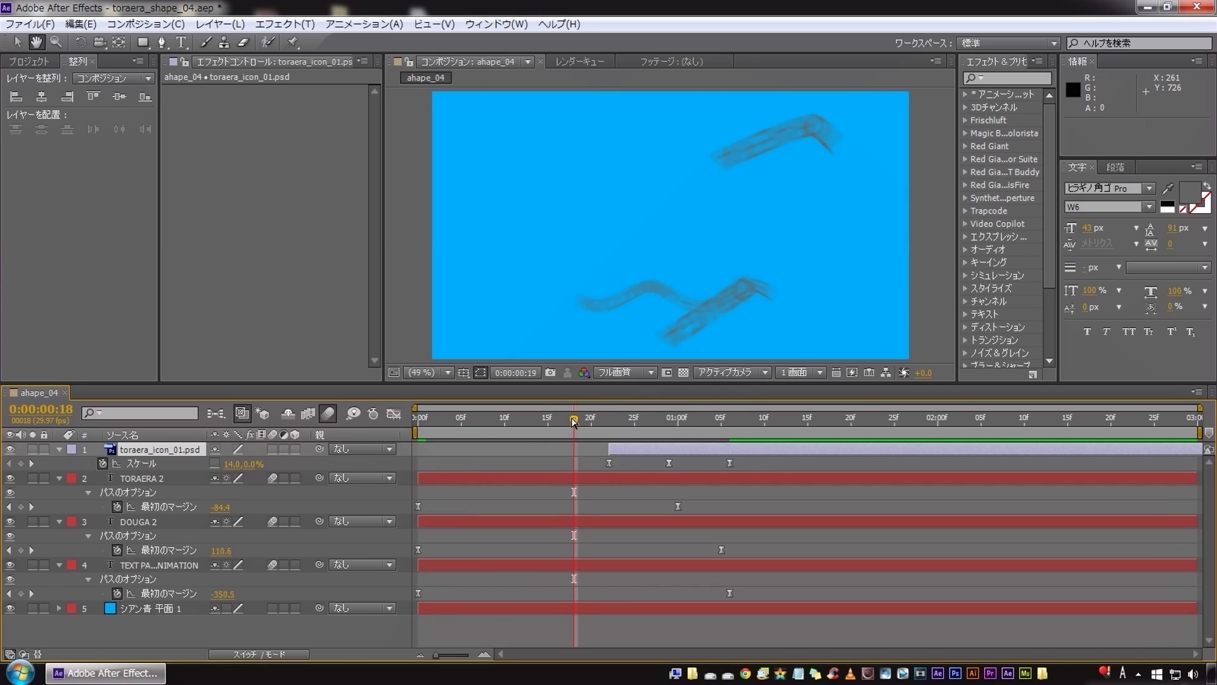
pyautogui.press('space')
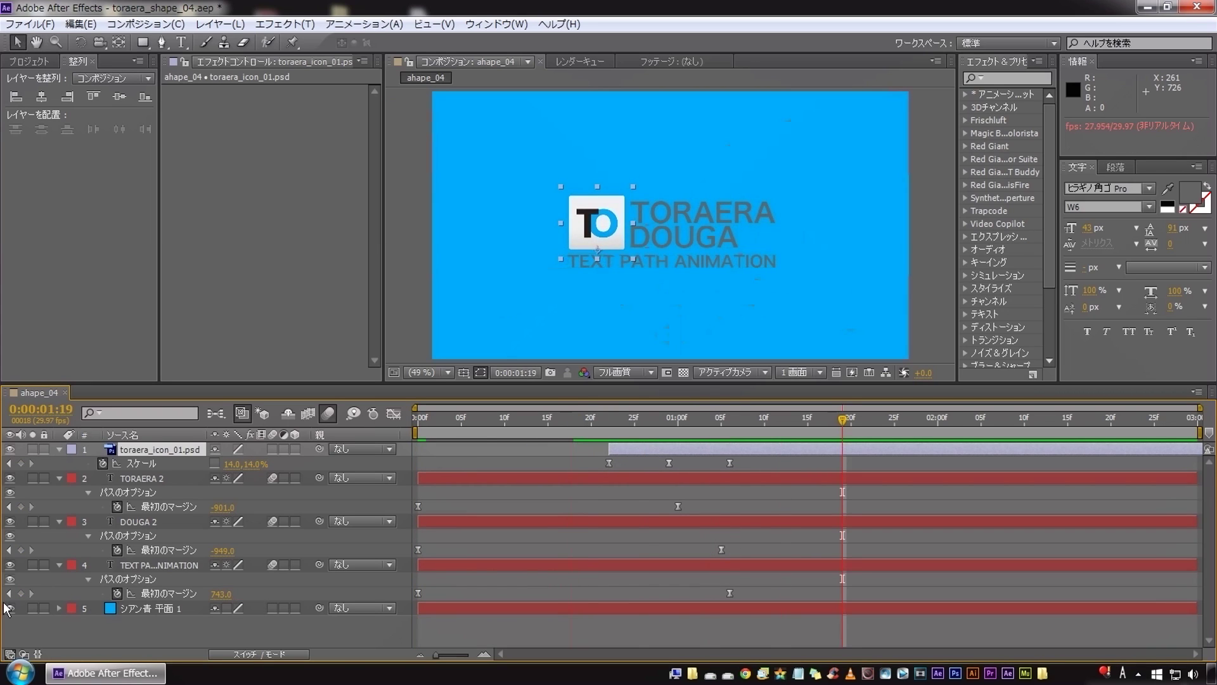
pyautogui.click(9, 594)
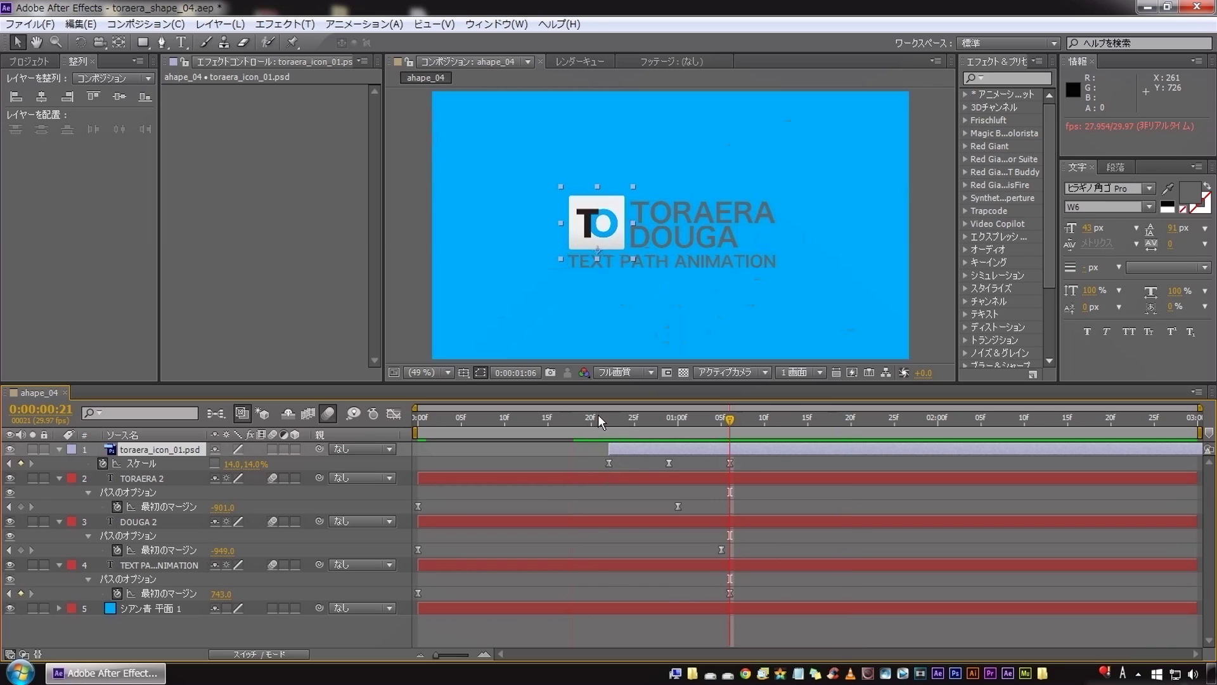
pyautogui.click(219, 621)
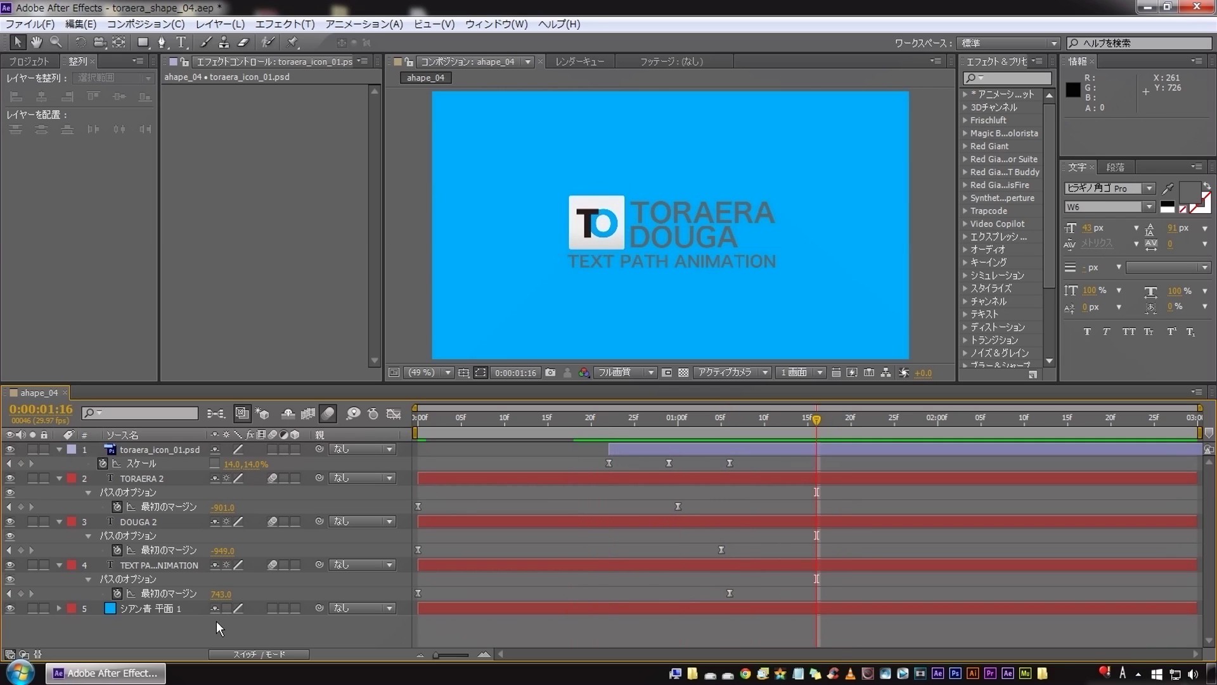
pyautogui.press('Home')
pyautogui.press('space')
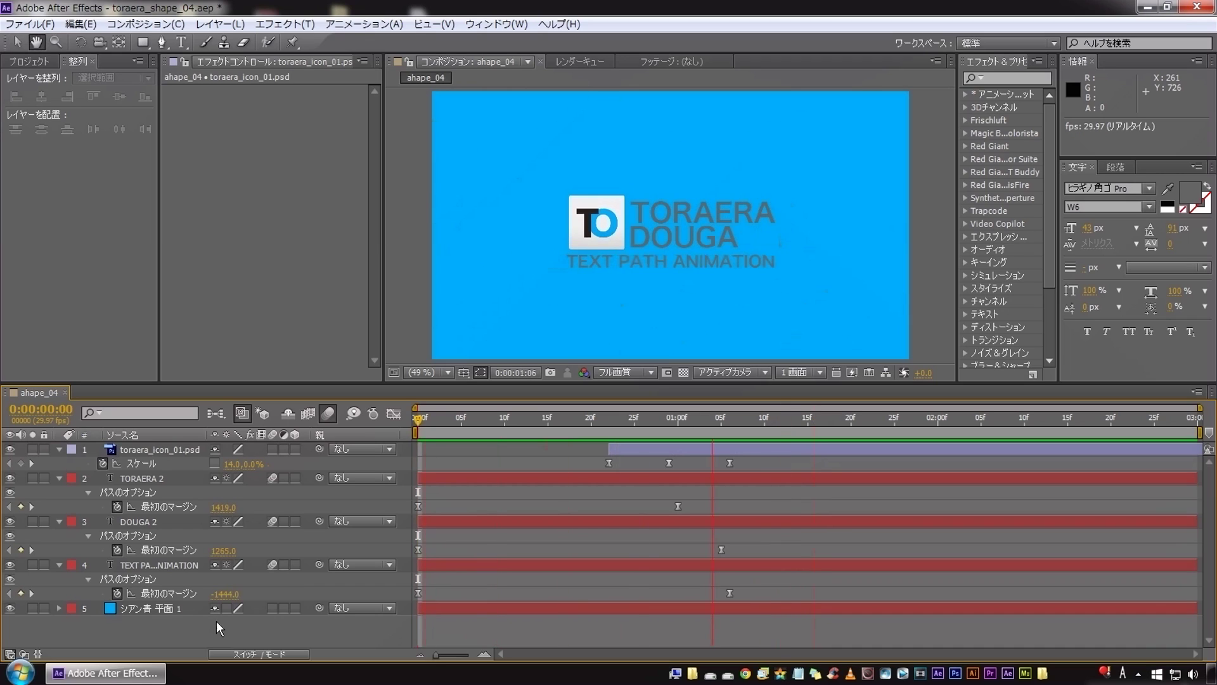
pyautogui.press('space')
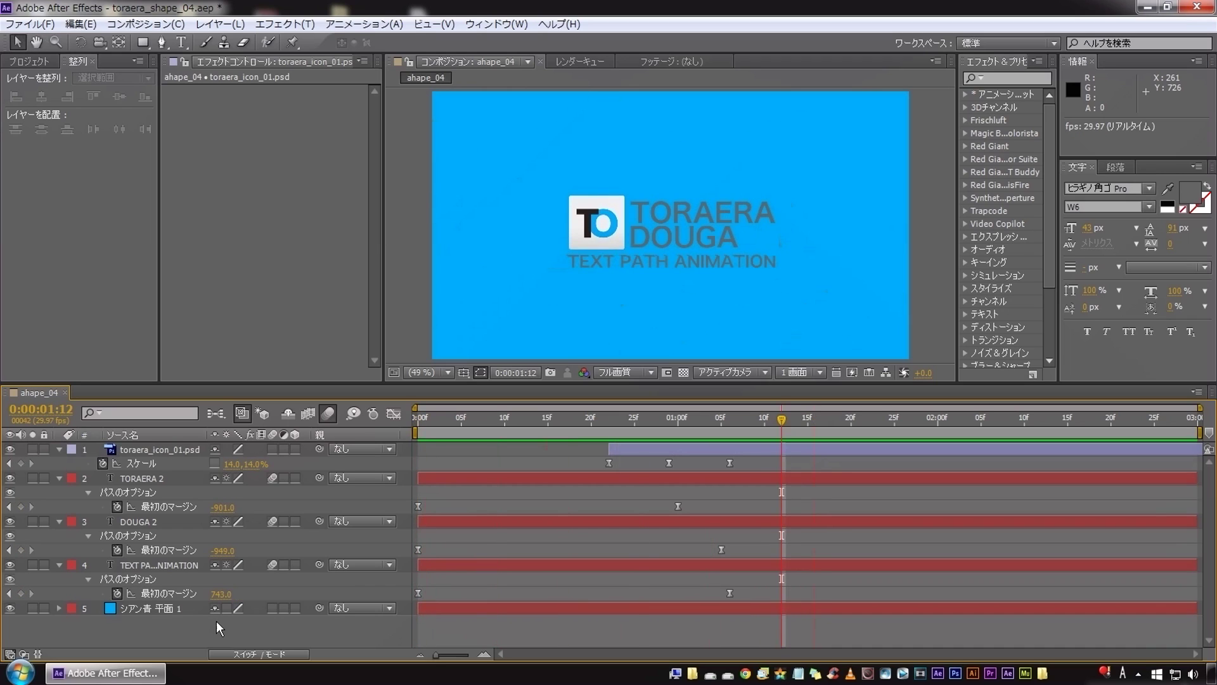
pyautogui.click(267, 454)
pyautogui.moveTo(482, 421); pyautogui.dragTo(611, 423)
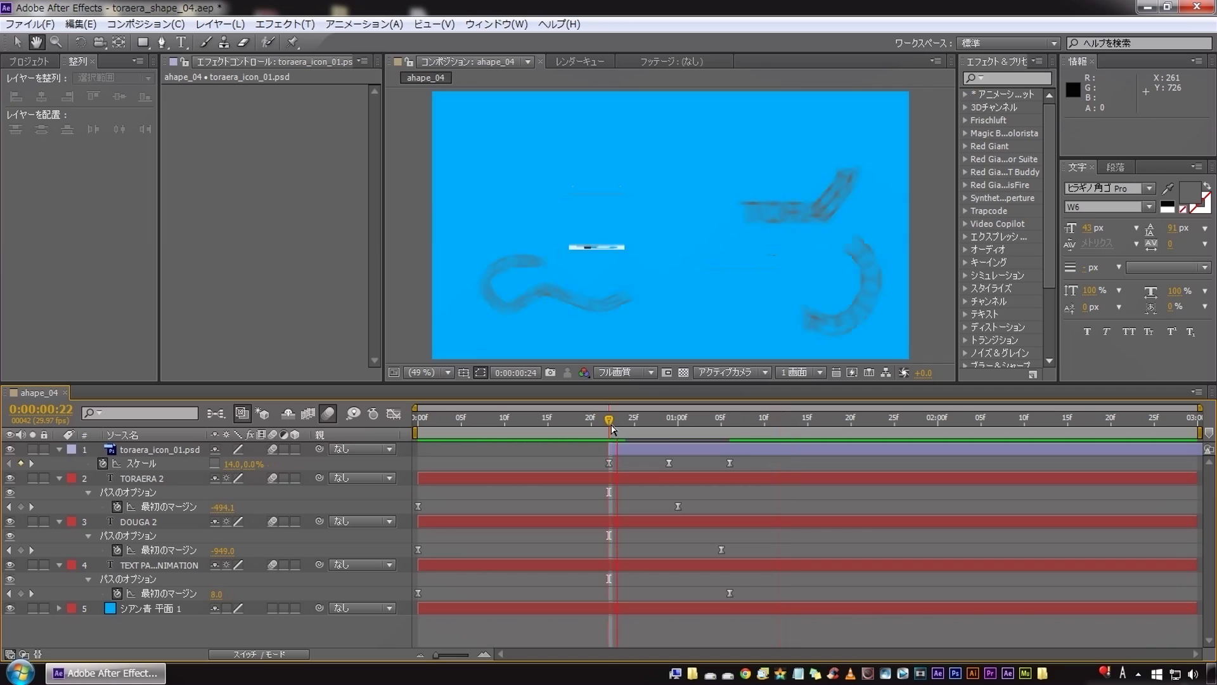
pyautogui.press('space')
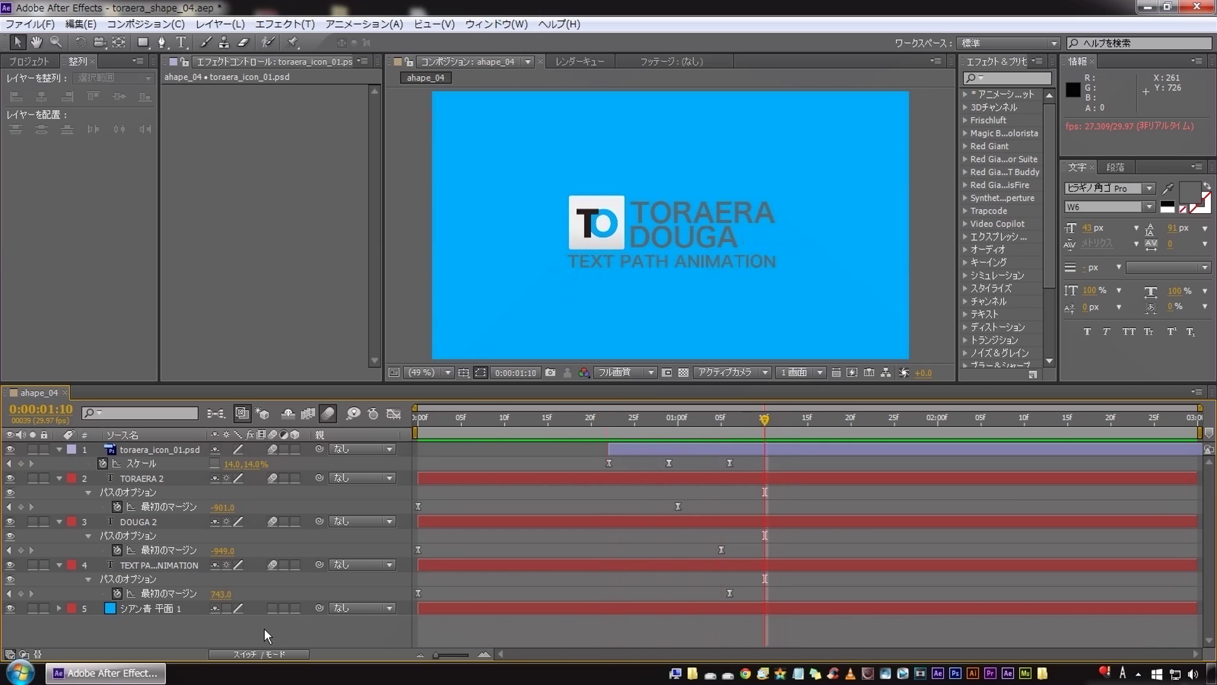